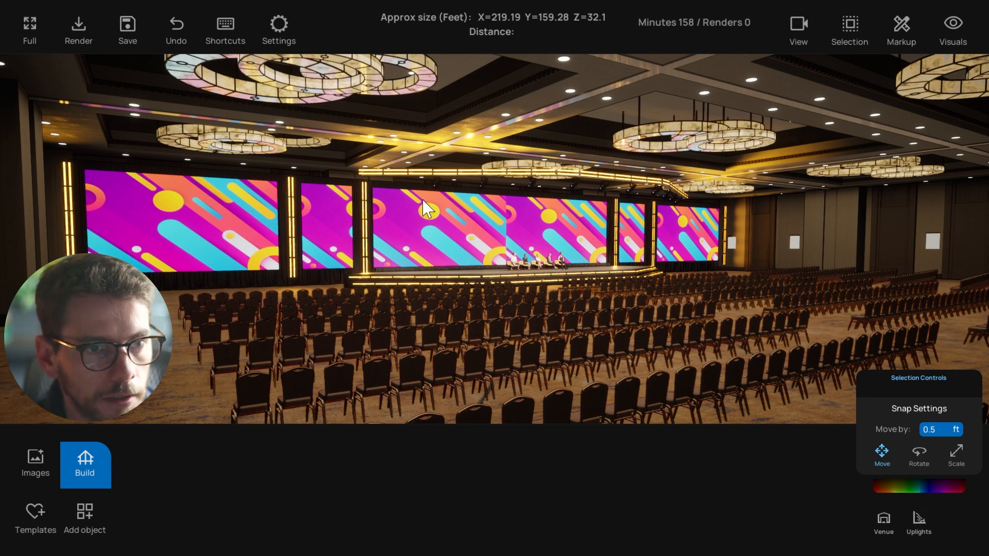
Orbit the ballroom view, briefly selecting and deselecting the left stage screen
right_click_drag(502, 314, 510, 316)
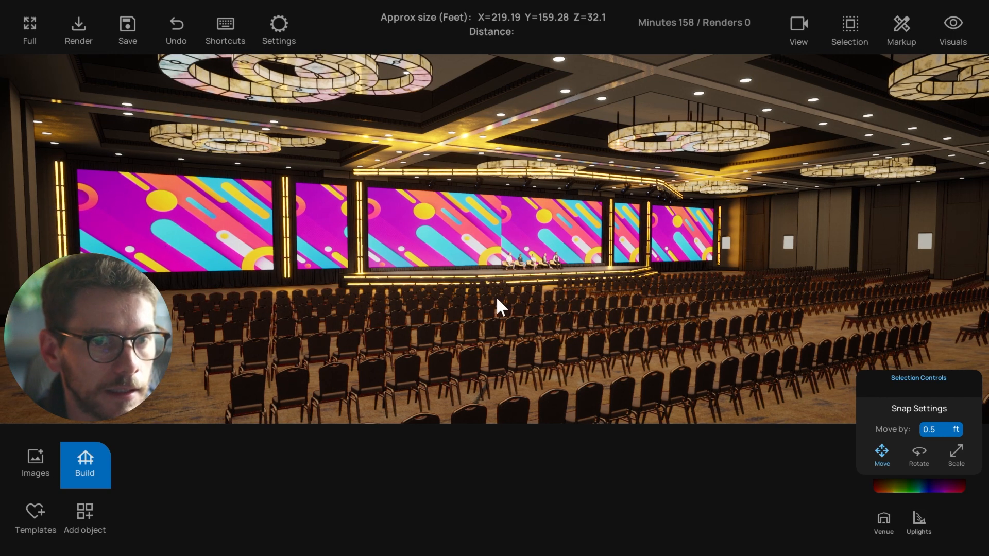
right_click_drag(493, 239, 492, 250)
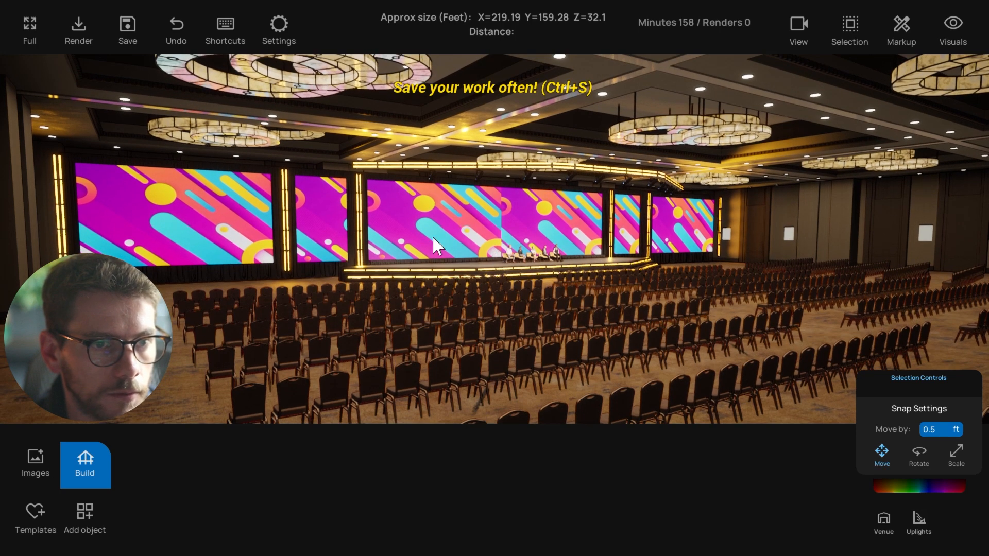
left_click(206, 246)
left_click(325, 147)
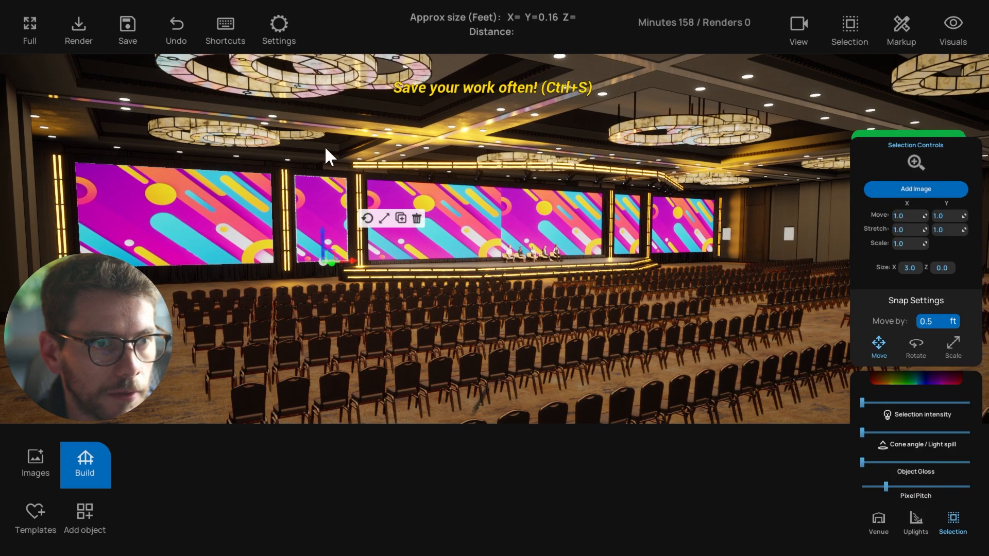
right_click_drag(375, 278, 366, 280)
right_click_drag(507, 274, 415, 281)
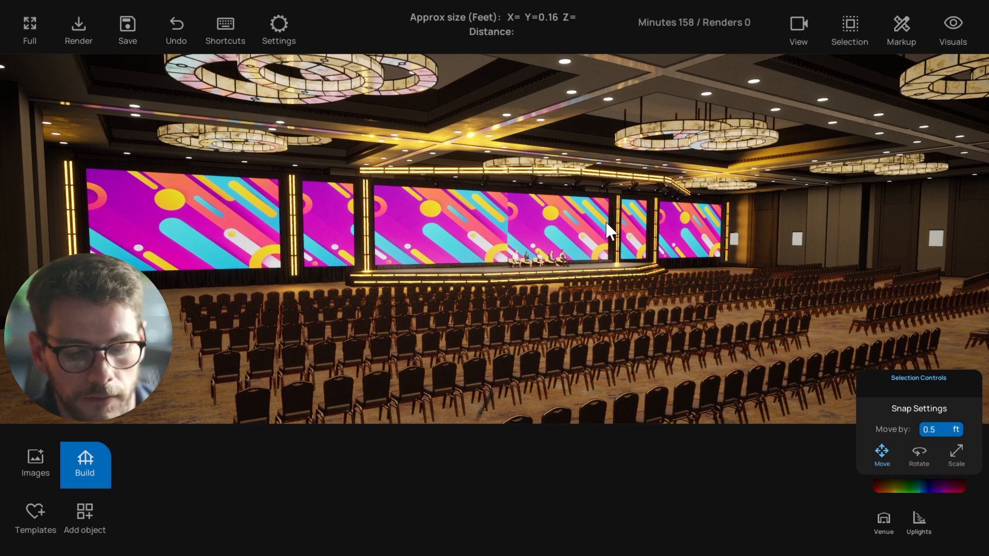
Jump to the front stage view, then zoom out to an elevated angle over the seating
key("1")
scroll(551, 299, "down", 8)
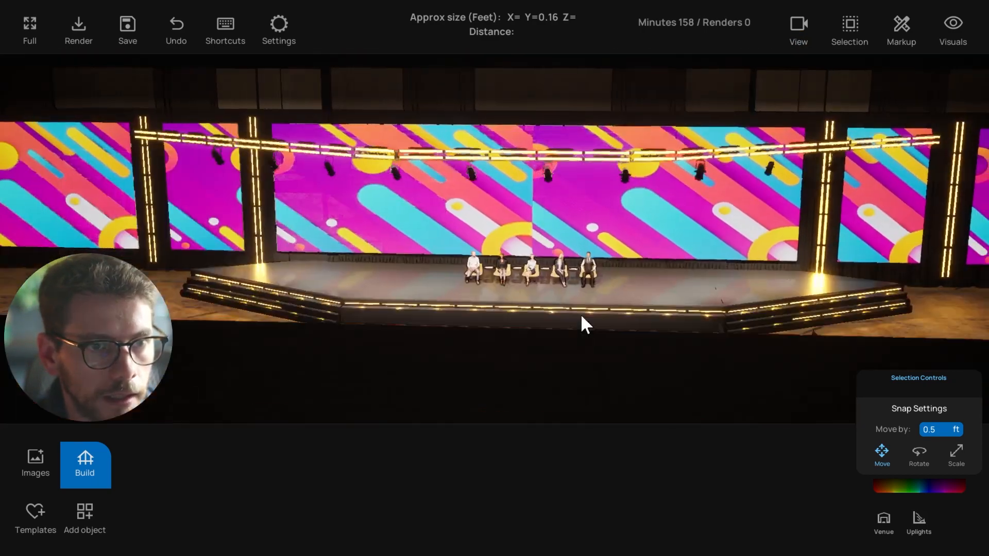
right_click_drag(581, 315, 361, 299)
left_click(165, 161)
left_click(278, 166)
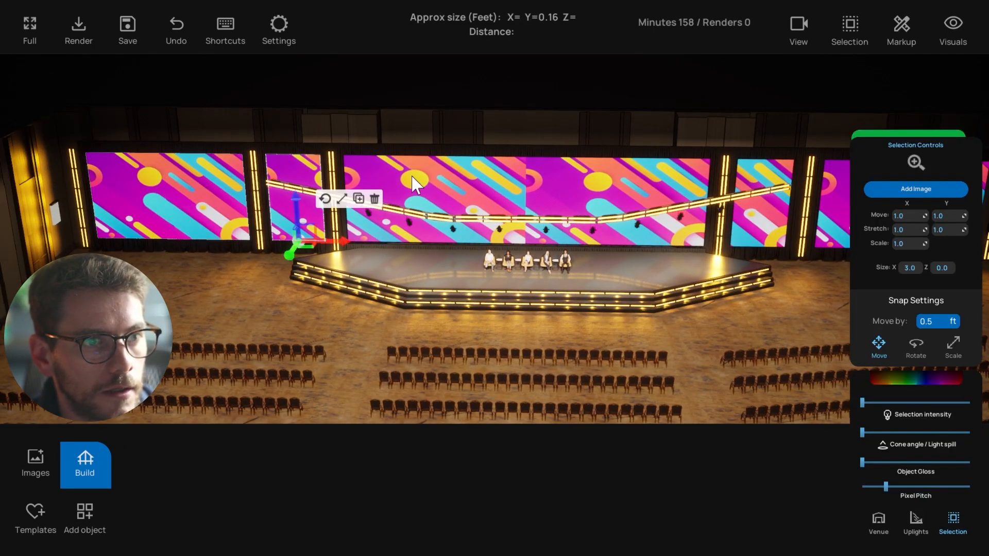
left_click(413, 183)
scroll(505, 181, "down", 1)
right_click_drag(787, 207, 771, 146)
left_click(771, 147)
right_click_drag(721, 276, 700, 284)
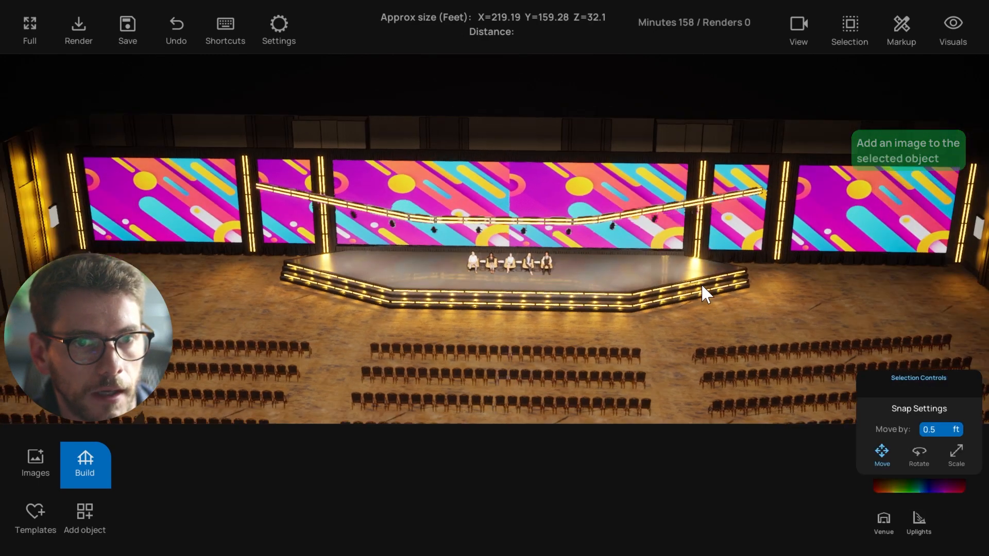
left_click(509, 194)
right_click_drag(434, 207, 444, 271)
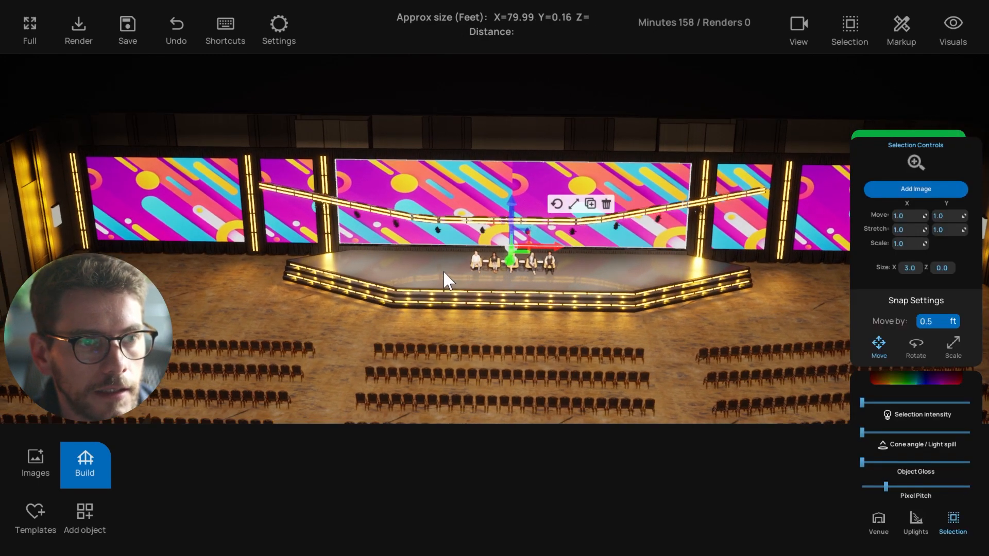
left_click(241, 308)
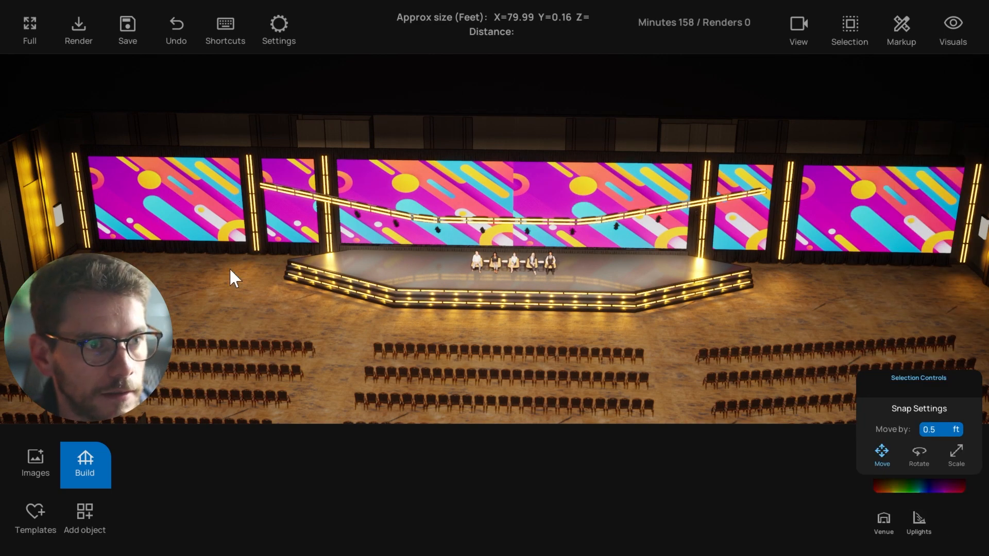
right_click_drag(230, 267, 222, 263)
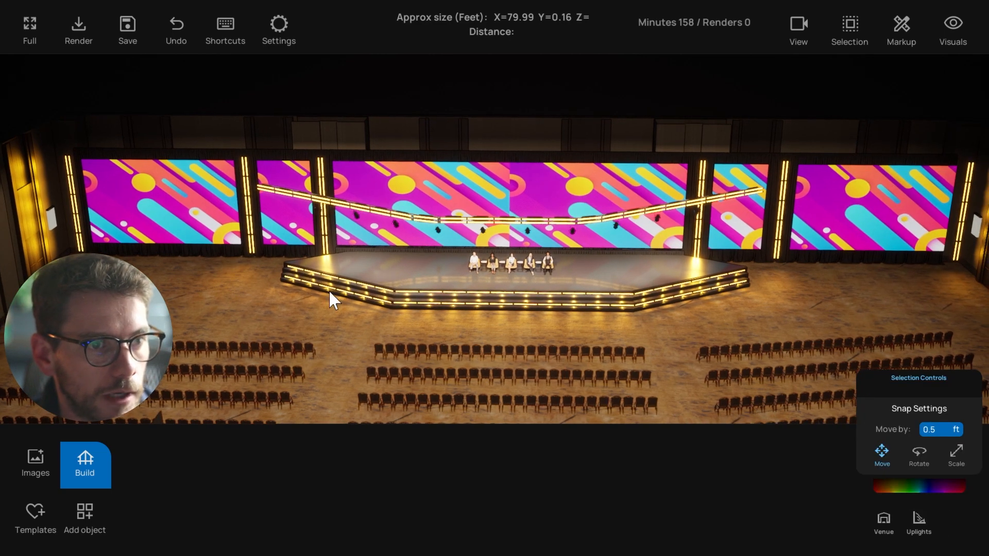
left_click(328, 208)
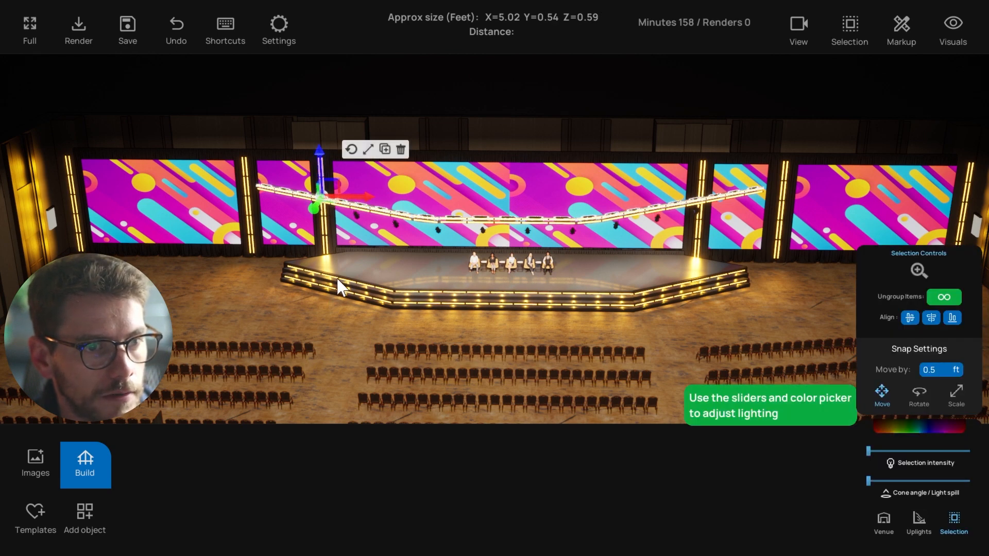
left_click(351, 289)
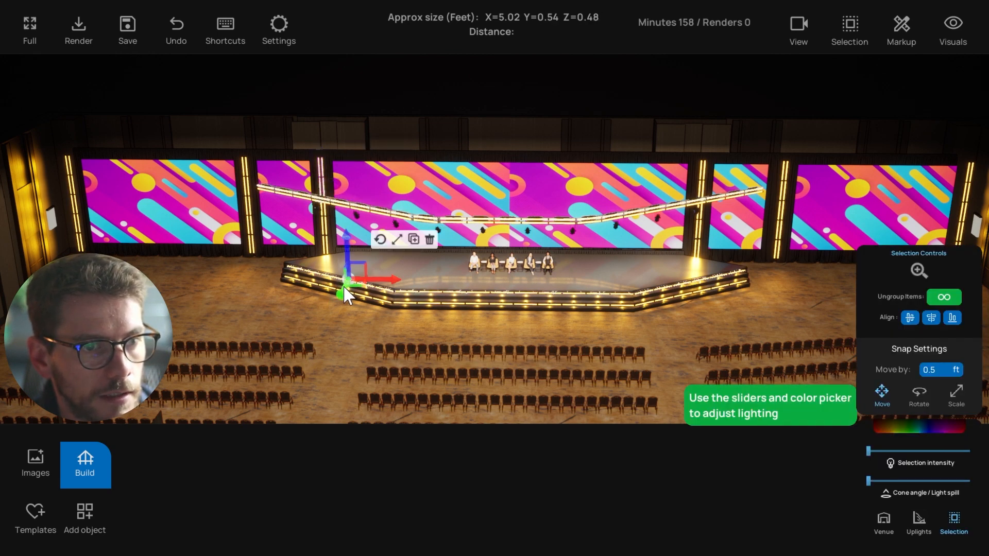
left_click(323, 285)
left_click(287, 308)
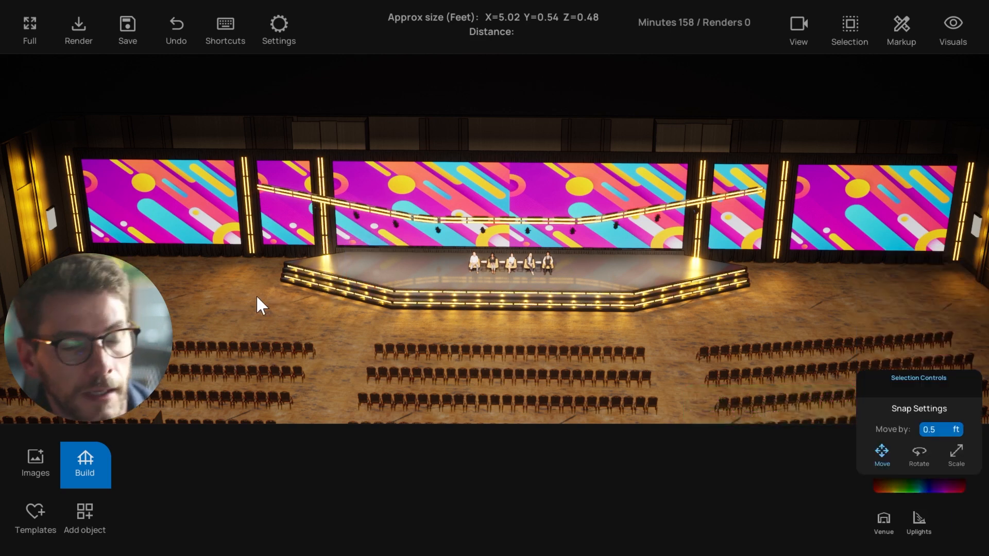
mouse_move(259, 307)
left_mouse_down()
mouse_move(341, 297)
mouse_move(226, 307)
mouse_move(252, 308)
left_mouse_up()
left_click_drag(238, 247, 245, 245)
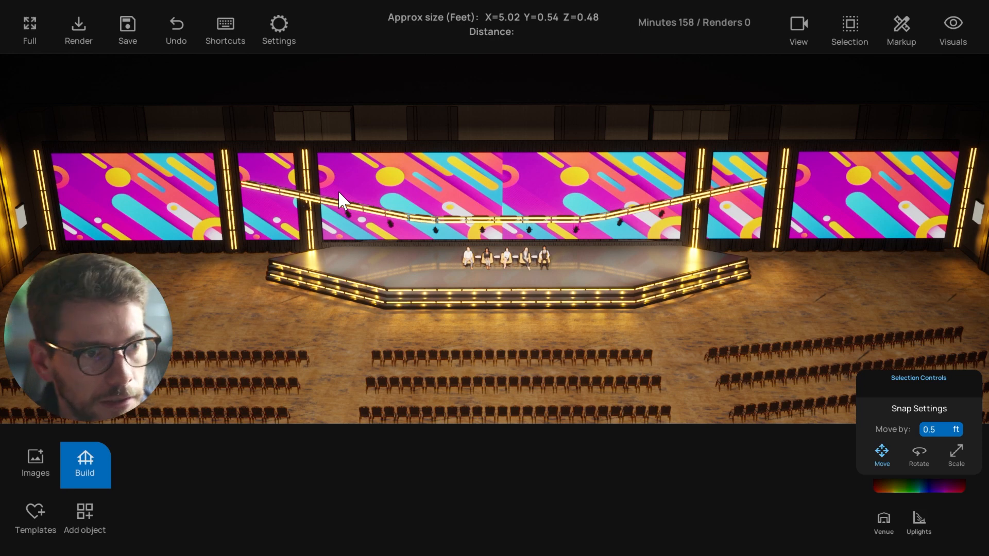
left_click_drag(267, 304, 266, 304)
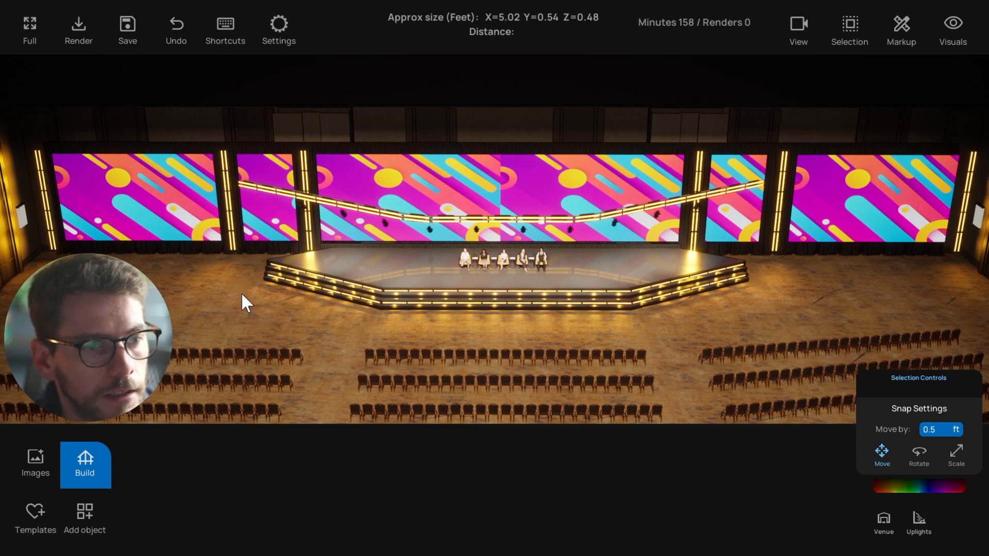
scroll(243, 305, "up", 1)
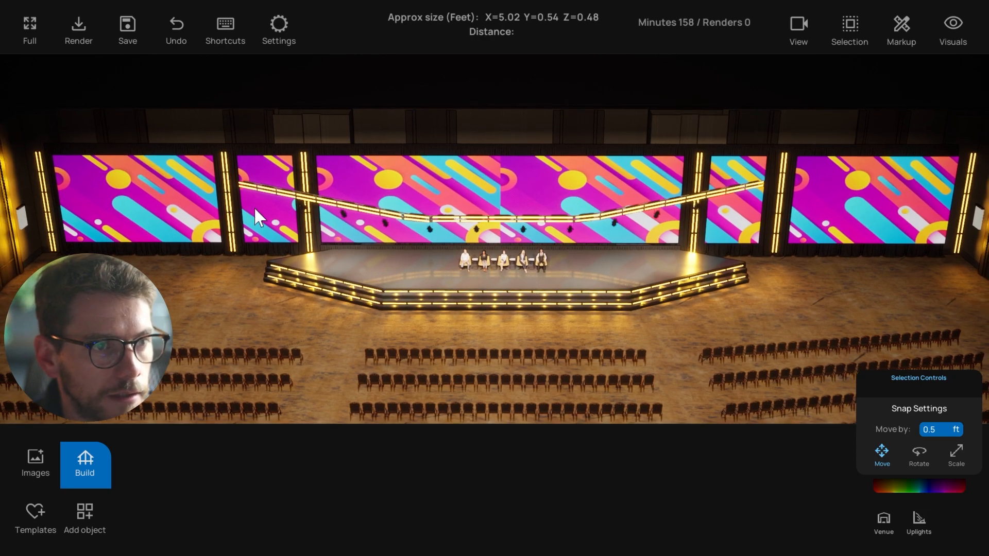
right_click_drag(226, 308, 405, 310)
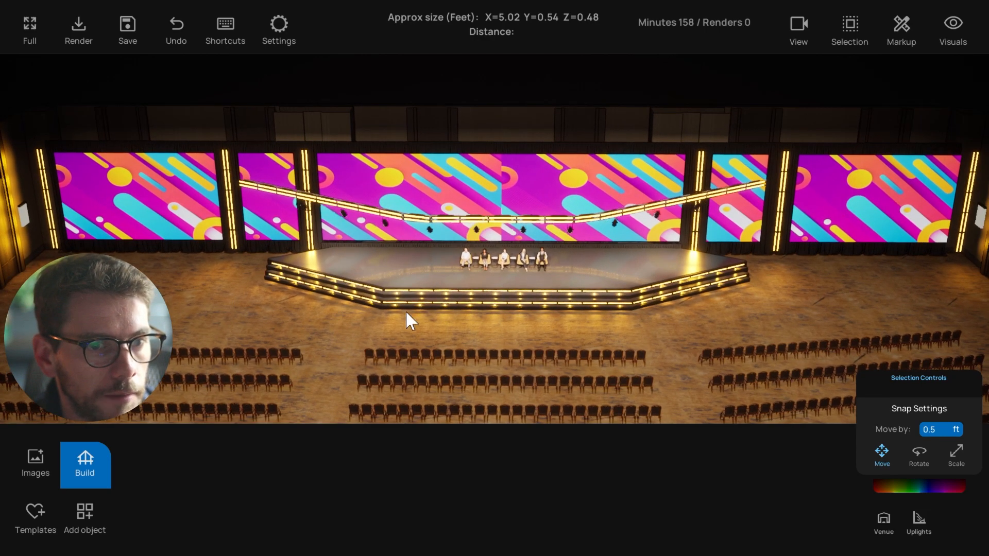
right_click_drag(292, 235, 320, 283)
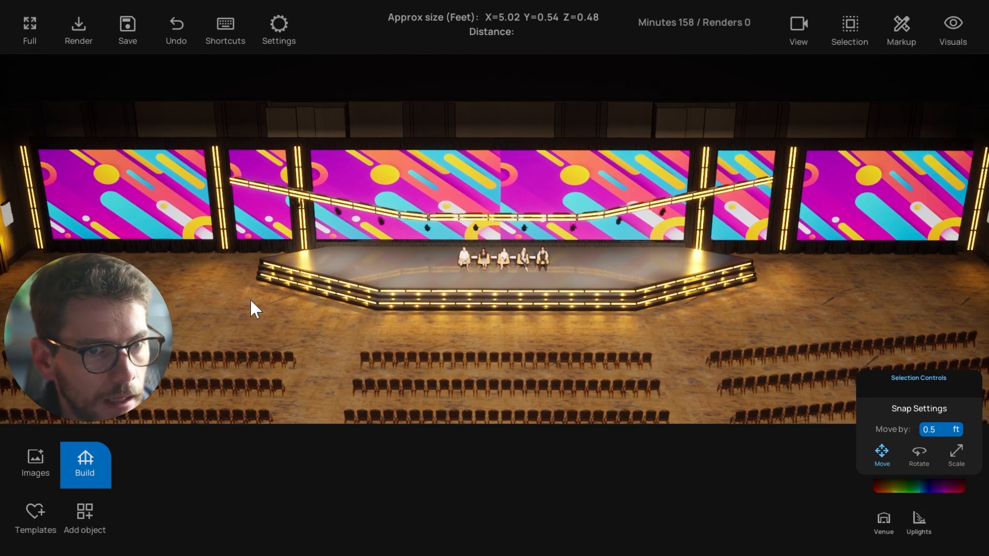
mouse_move(173, 313)
right_mouse_down()
mouse_move(189, 313)
mouse_move(178, 311)
right_mouse_up()
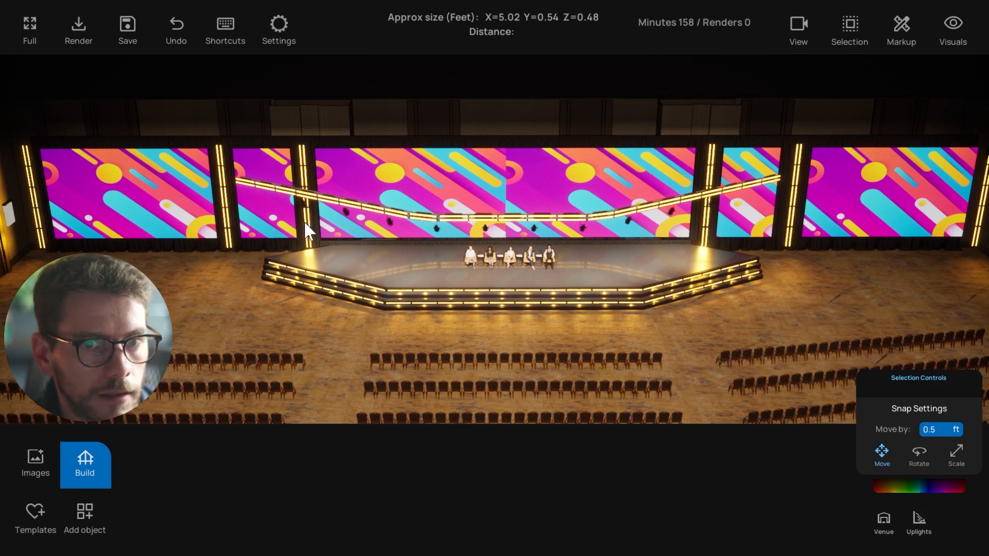
right_click_drag(137, 192, 150, 194)
right_click_drag(187, 228, 175, 222)
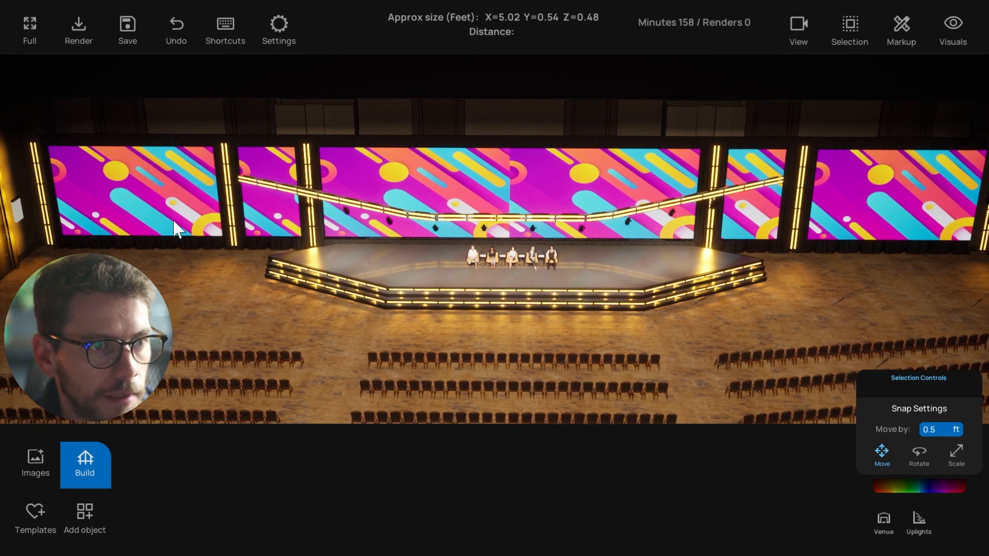
Select the second LED panel and the centre LED wall in turn
left_click(259, 204)
left_click(425, 184)
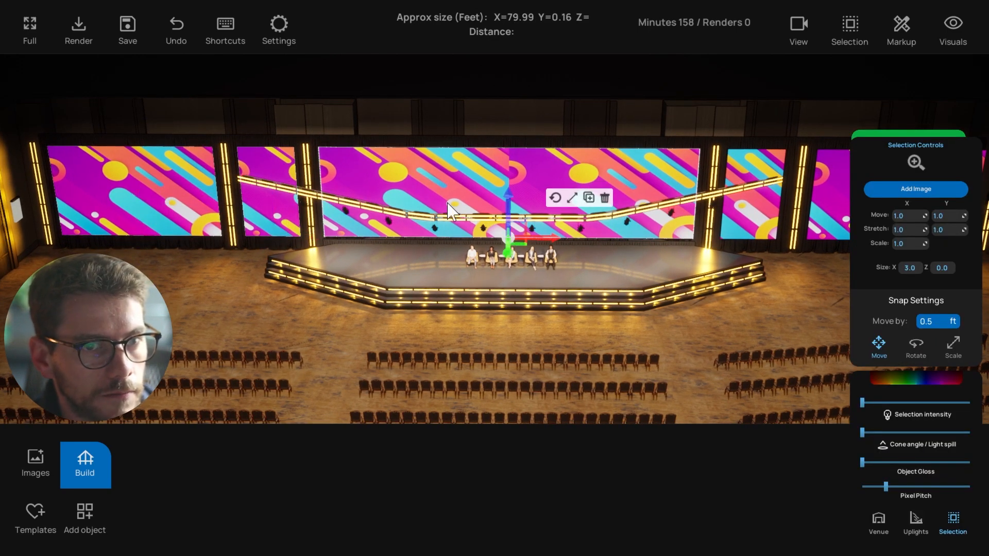
left_click(203, 311)
left_click(397, 197)
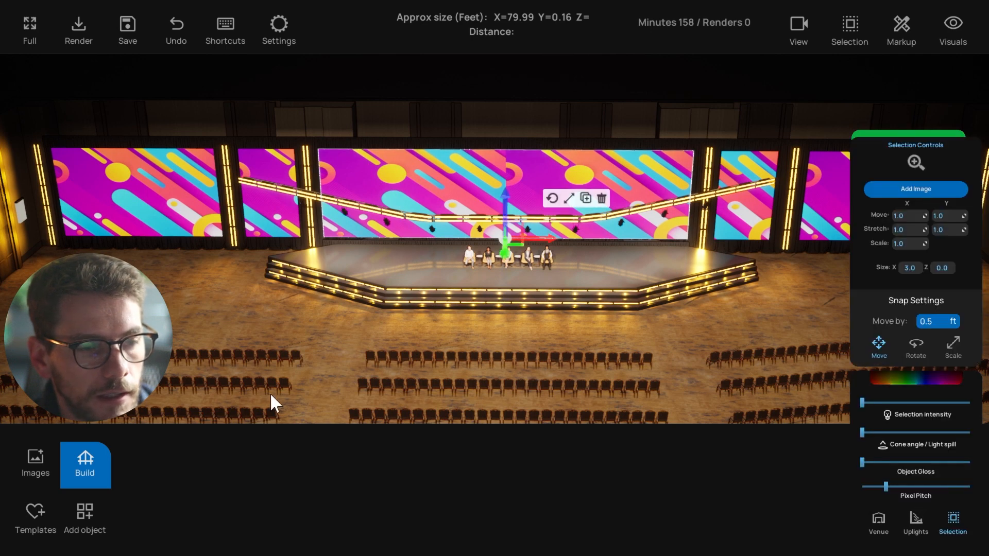
Place an LED Wall from Screens in front of the stage, delete it, and open the room build settings
left_click(84, 513)
left_click(383, 507)
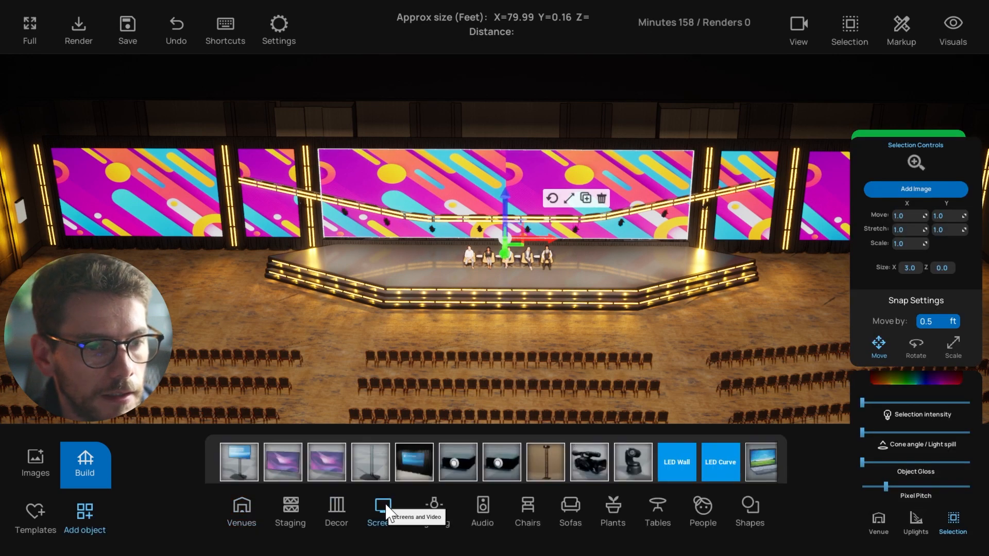
left_click_drag(679, 470, 541, 316)
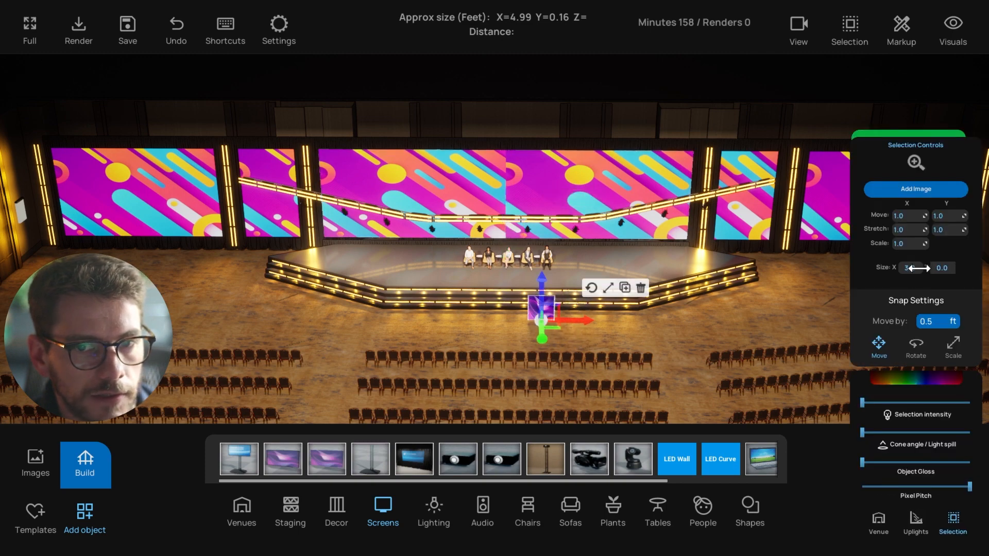
left_click(640, 288)
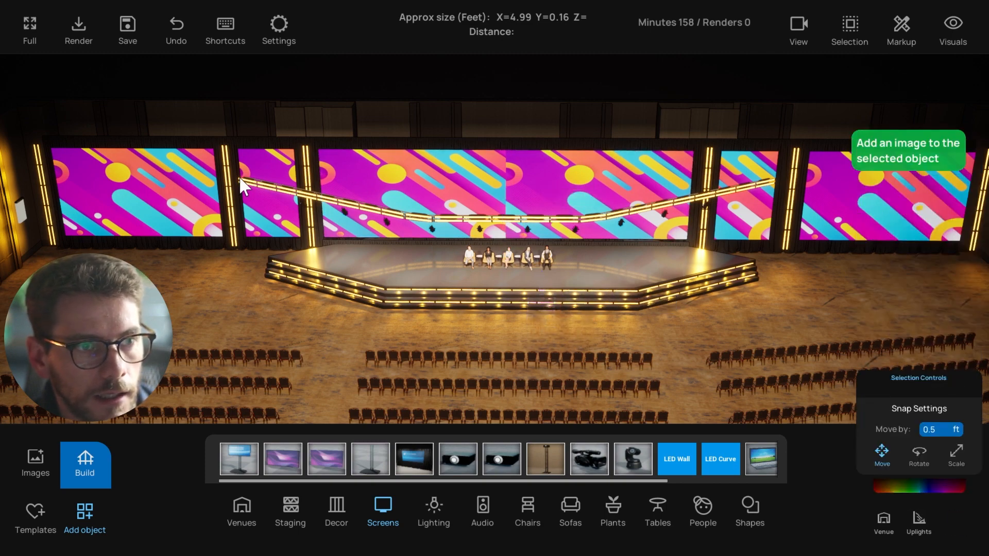
left_click(107, 463)
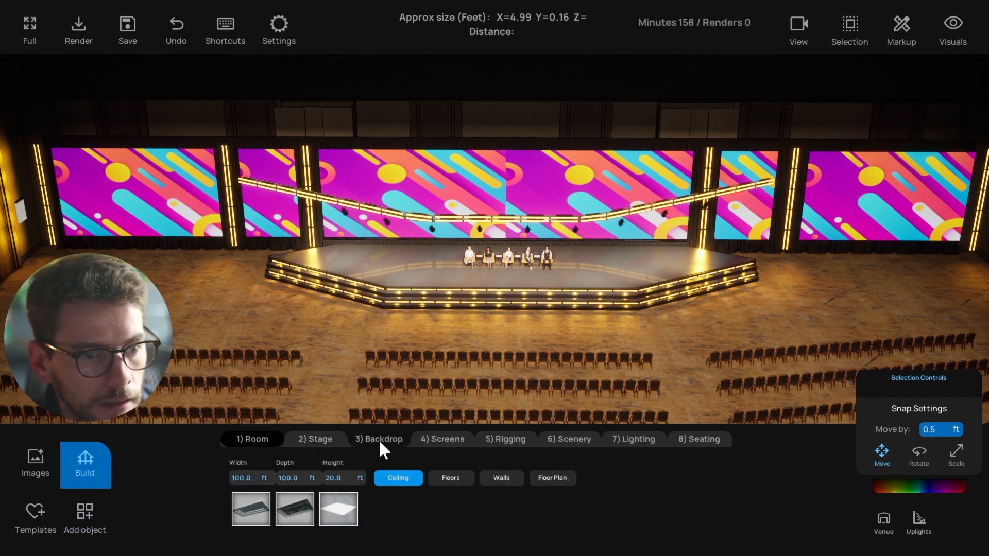
Show the Screens build settings (60 ft wide, 20 ft high) and orbit to face the stage
left_click(325, 439)
left_click(442, 439)
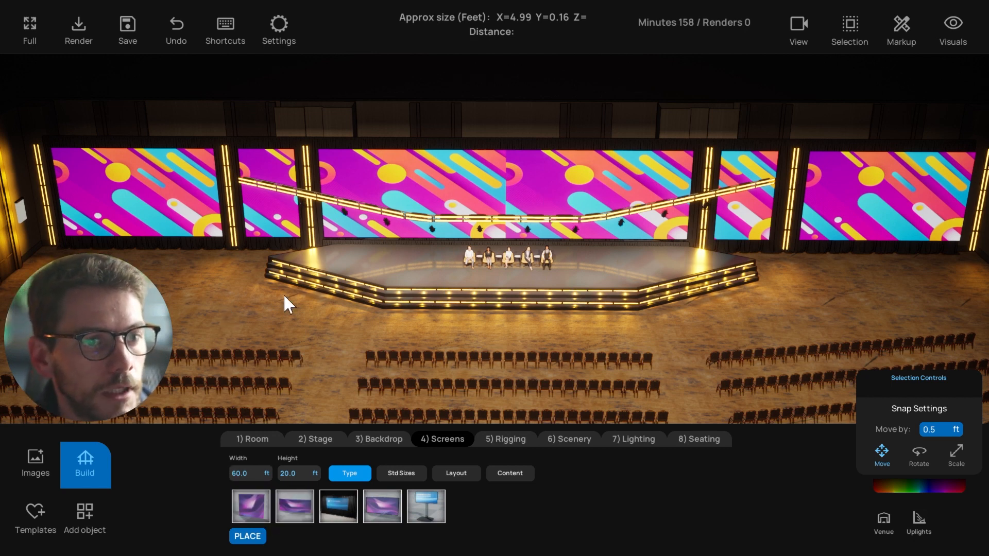
right_click_drag(400, 242, 270, 200)
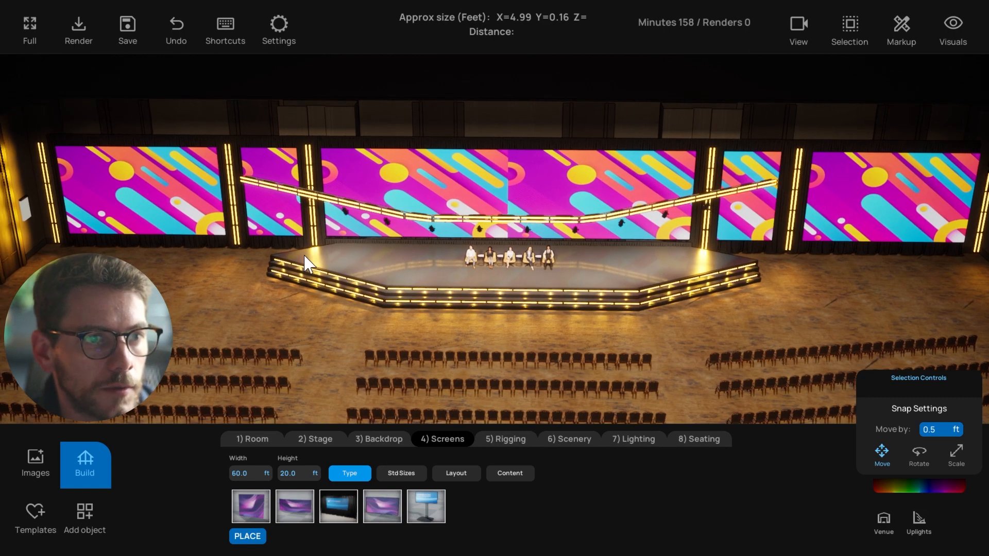
right_click_drag(304, 260, 369, 251)
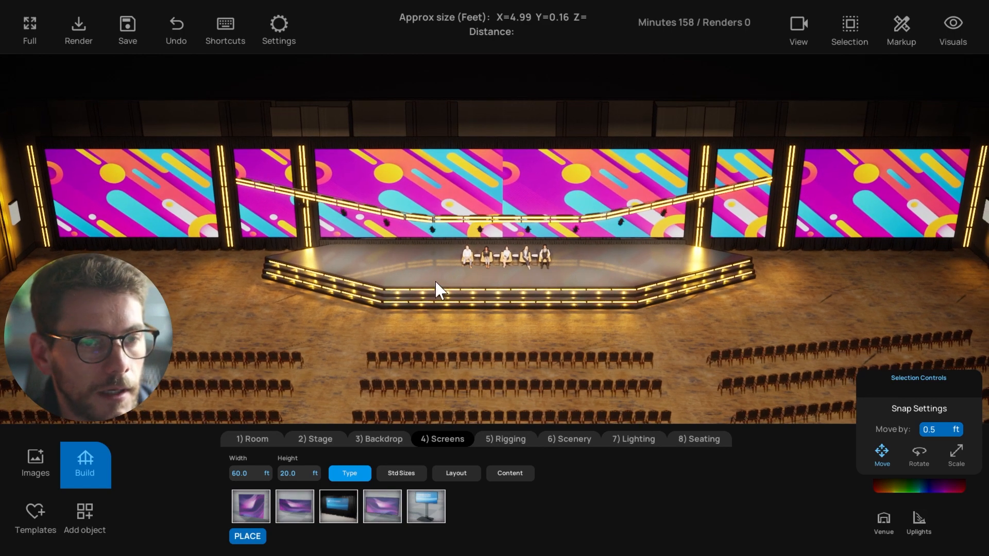
right_click_drag(574, 267, 417, 342)
Select and deselect the tiered stage, then orbit to an angled view around the hall
left_click(350, 267)
left_click(190, 329)
right_click_drag(190, 330, 383, 289)
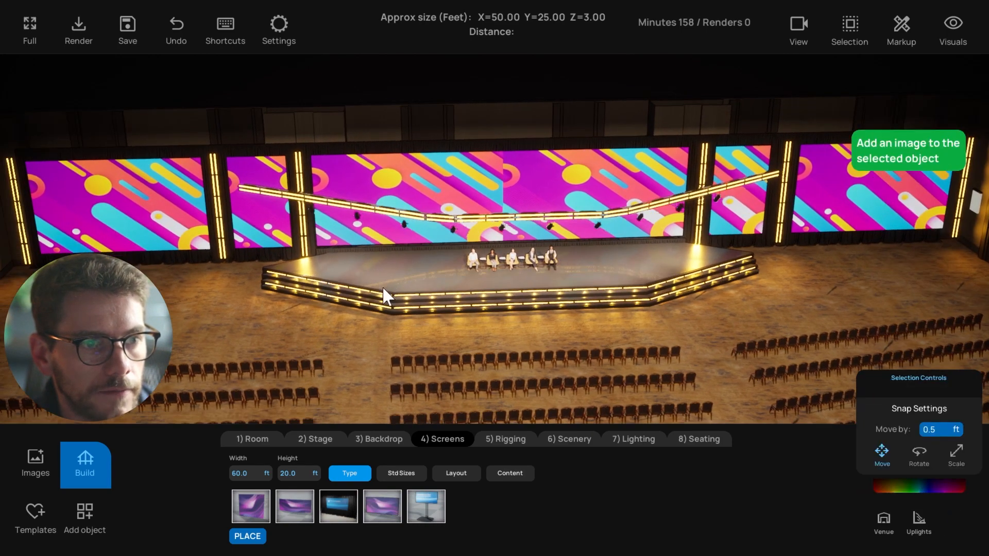
right_click_drag(401, 253, 640, 319)
Lower the Venue room lighting intensity and orbit around the stage to check it
left_click(887, 525)
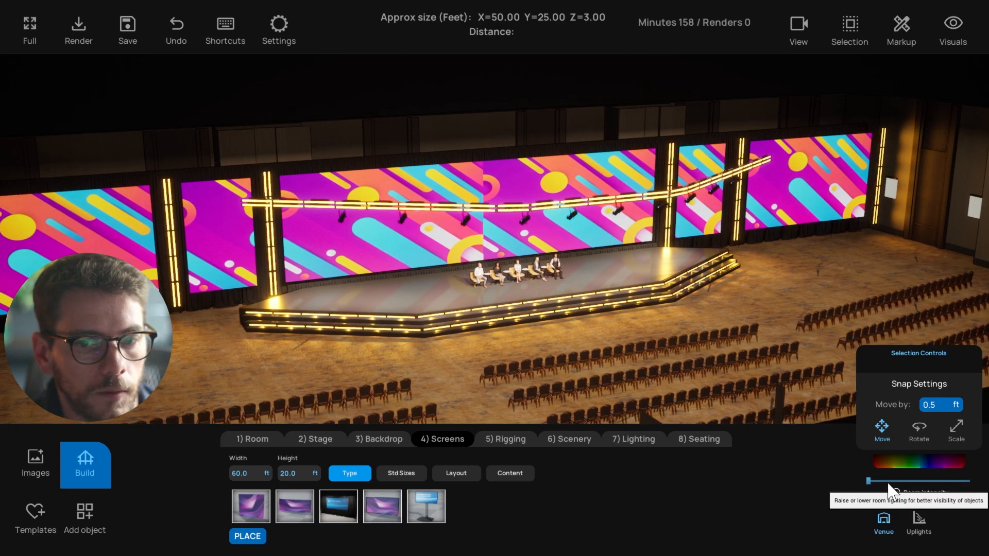
mouse_move(887, 484)
left_mouse_down()
mouse_move(912, 484)
mouse_move(893, 483)
left_mouse_up()
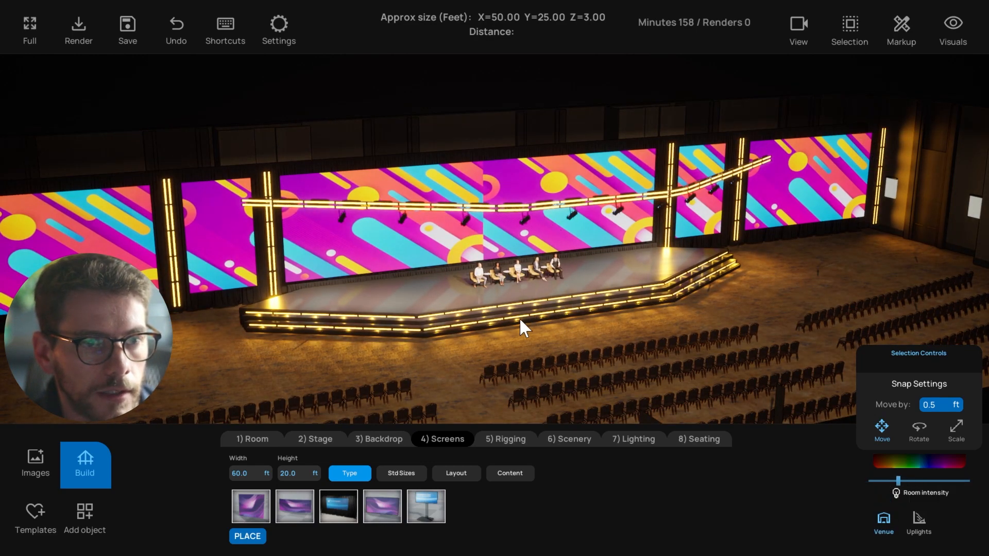
right_click_drag(519, 317, 304, 132)
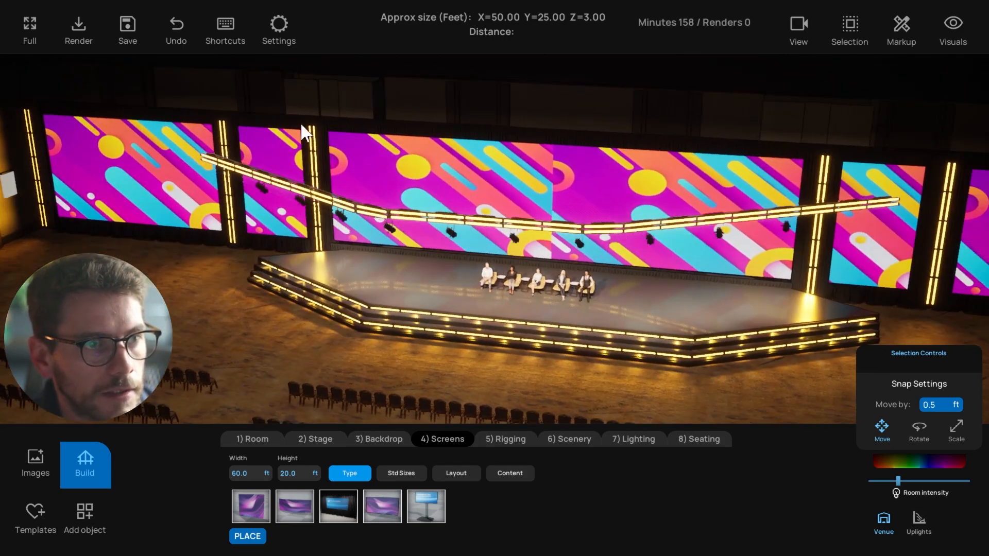
right_click_drag(132, 192, 225, 144)
Select and deselect the overhead light bar, then orbit to face the stage
left_click(240, 133)
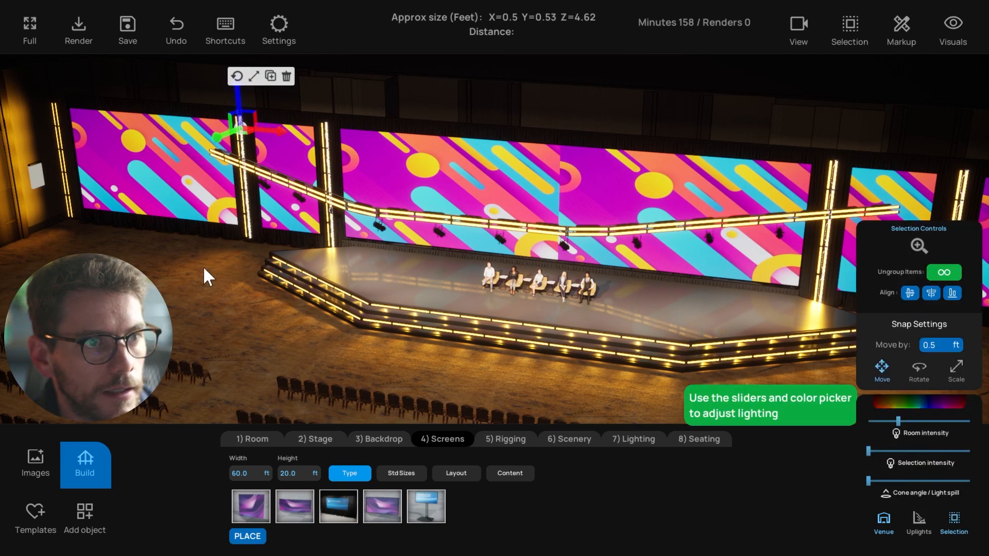
right_click_drag(202, 267, 163, 315)
left_click(178, 314)
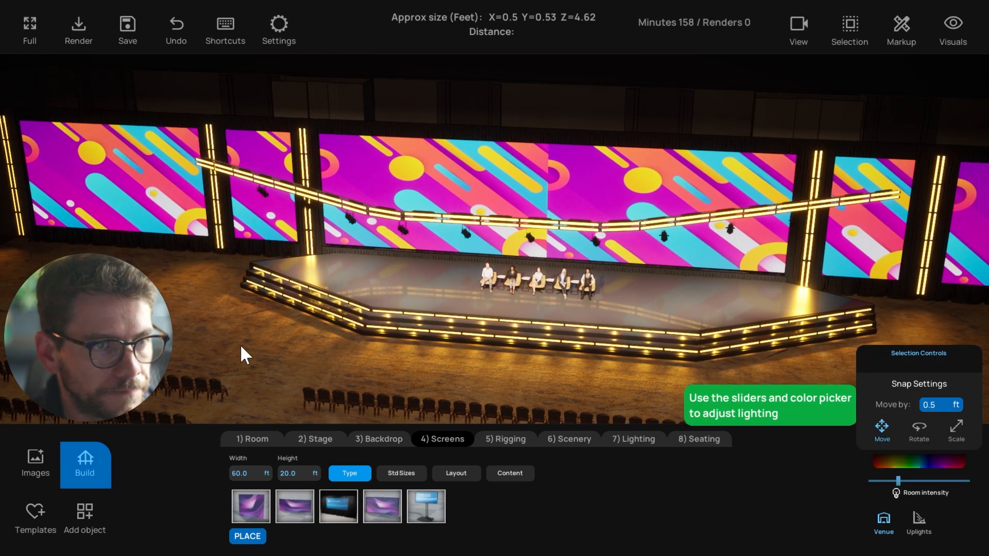
right_click_drag(241, 353, 278, 415)
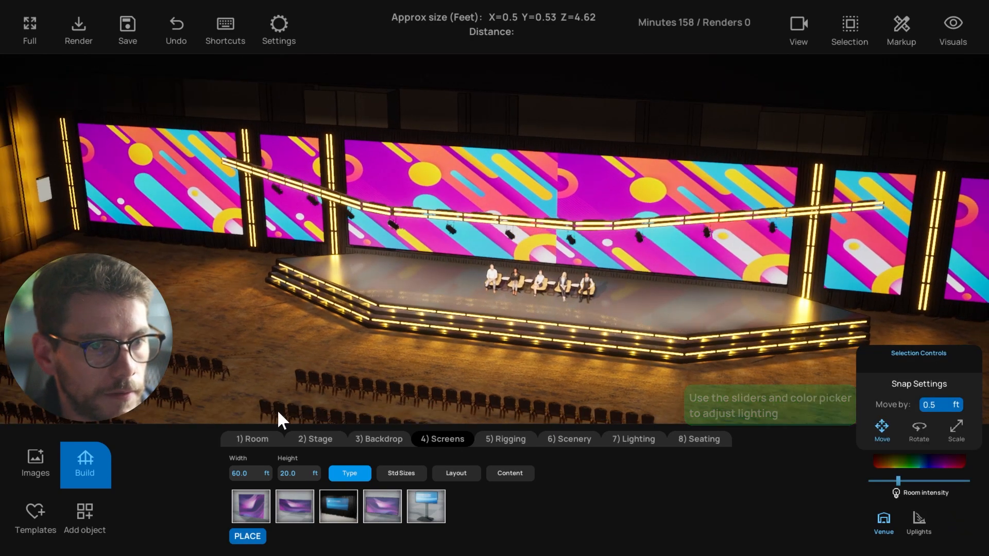
right_click_drag(273, 375, 294, 433)
View the Backdrop and Stage build options and toggle the build panel off and on
left_click(372, 441)
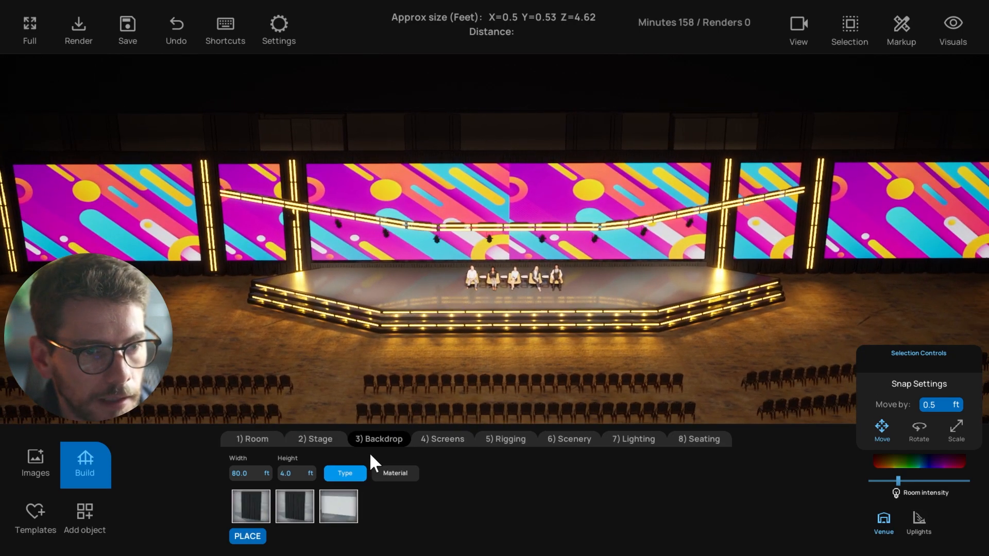
left_click(316, 439)
left_click(99, 465)
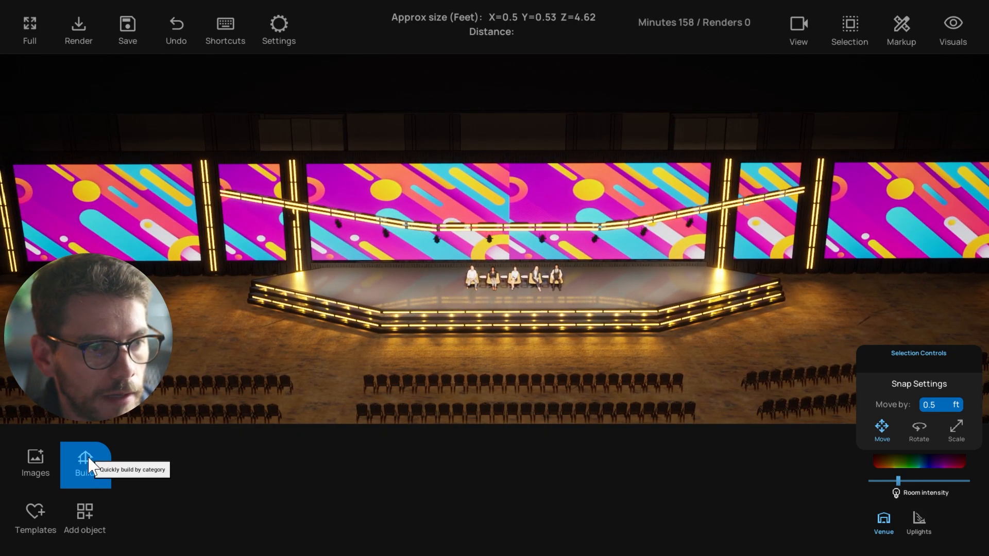
left_click(89, 467)
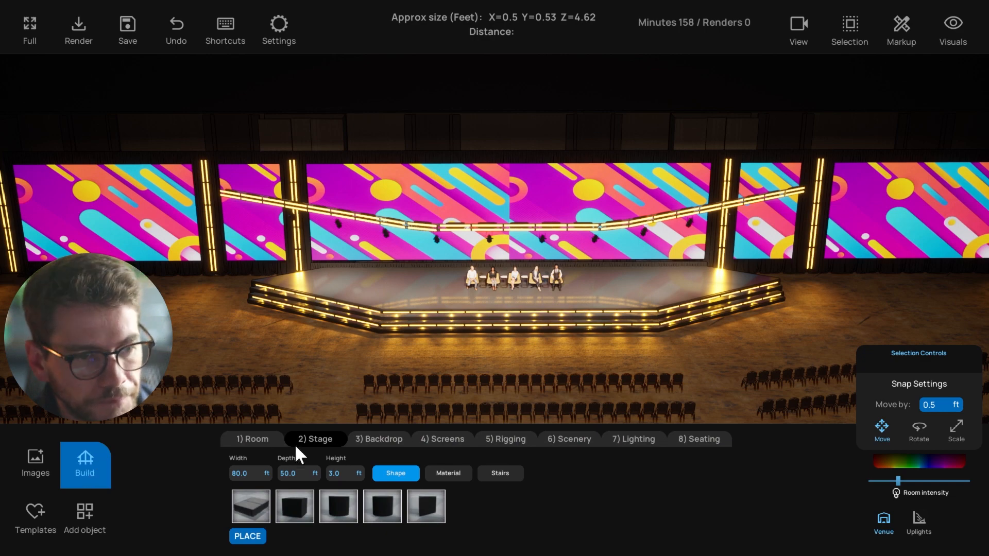
right_click_drag(376, 394, 393, 380)
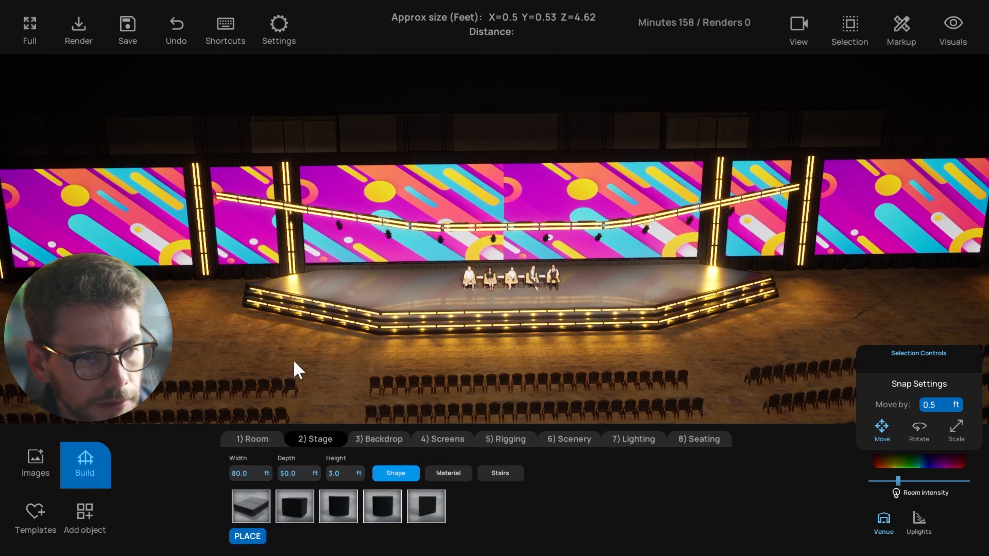
right_click_drag(292, 361, 309, 382)
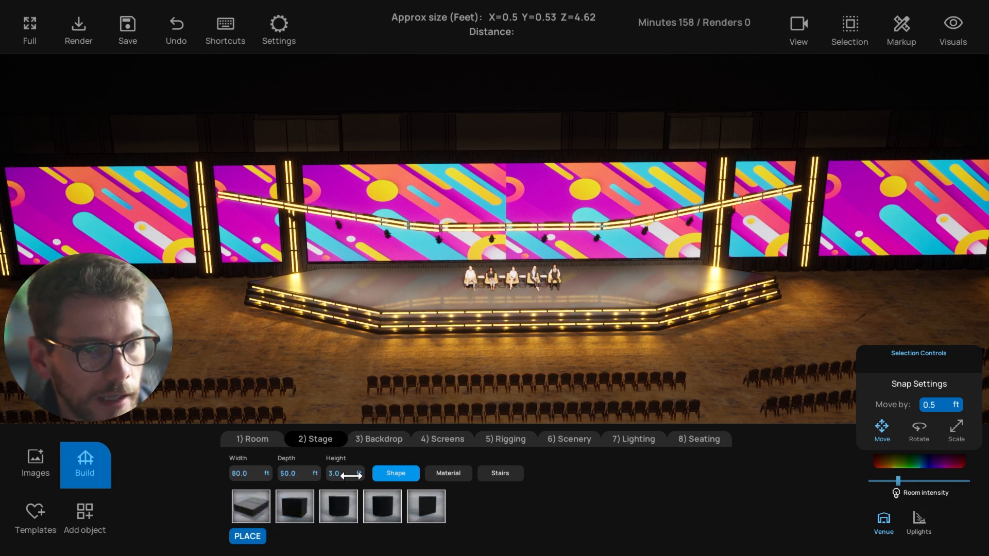
mouse_move(437, 347)
right_mouse_down()
mouse_move(423, 349)
mouse_move(422, 361)
right_mouse_up()
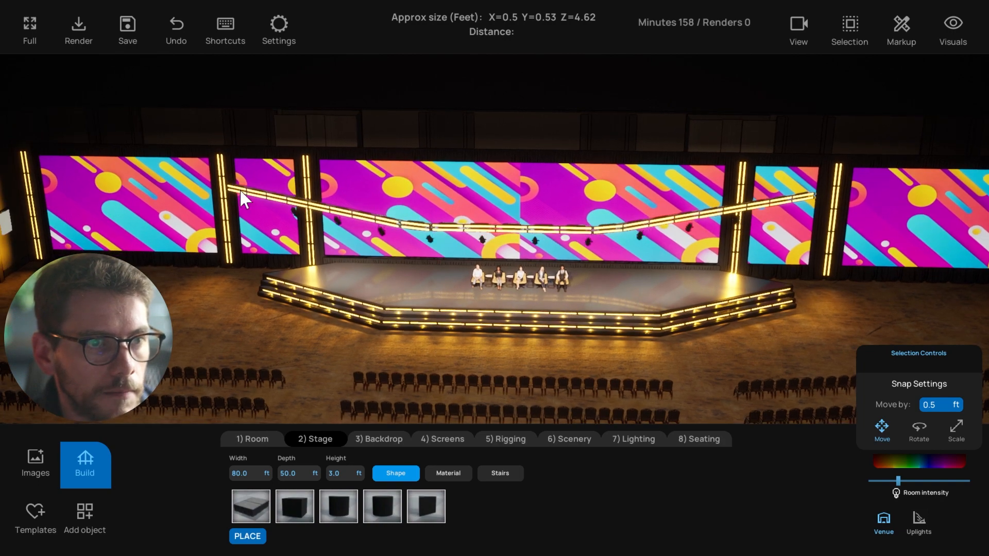
Review the Backdrop, Screens, Rigging and Room build options while orbiting the stage
left_click(384, 438)
right_click_drag(302, 356, 290, 361)
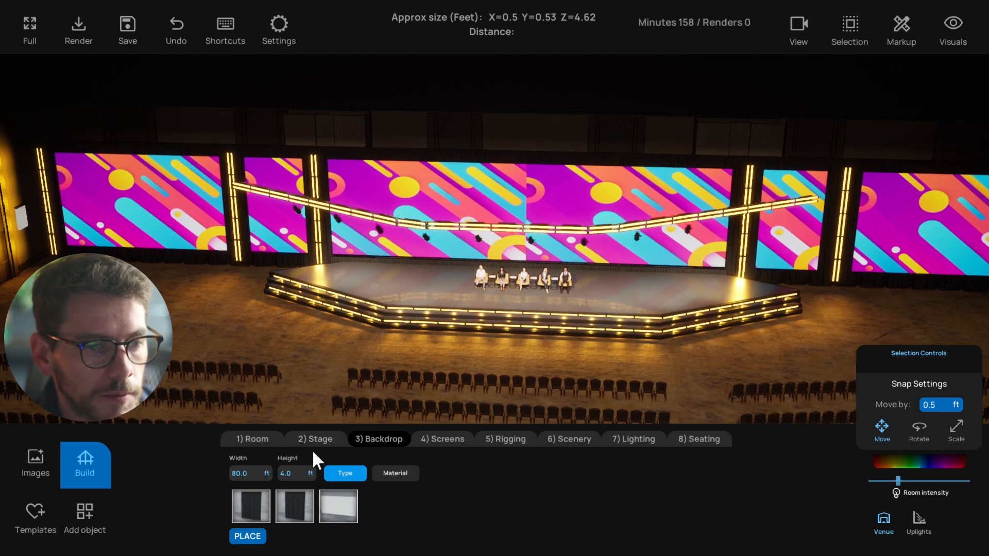
right_click_drag(350, 377, 342, 380)
left_click(436, 438)
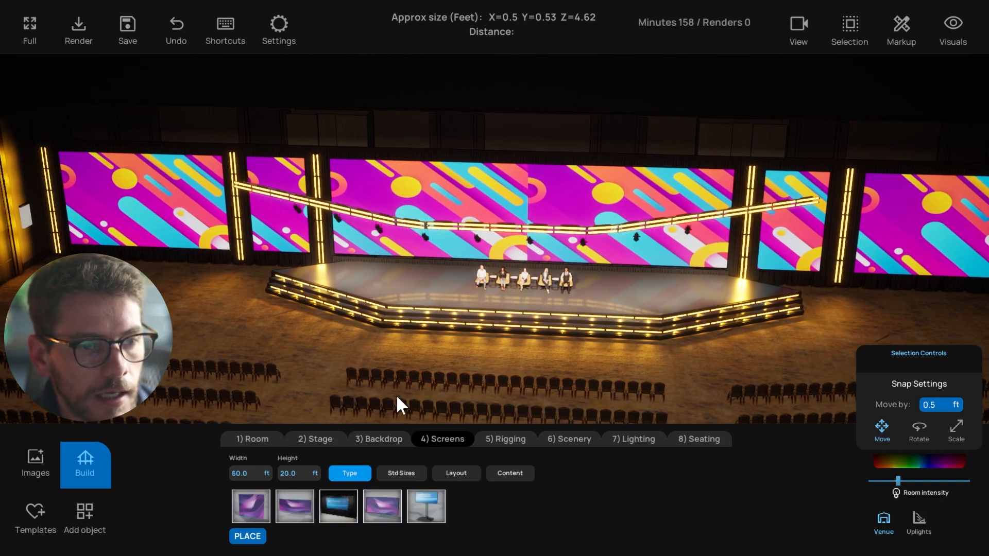
right_click_drag(399, 403, 339, 375)
left_click(496, 438)
left_click(252, 439)
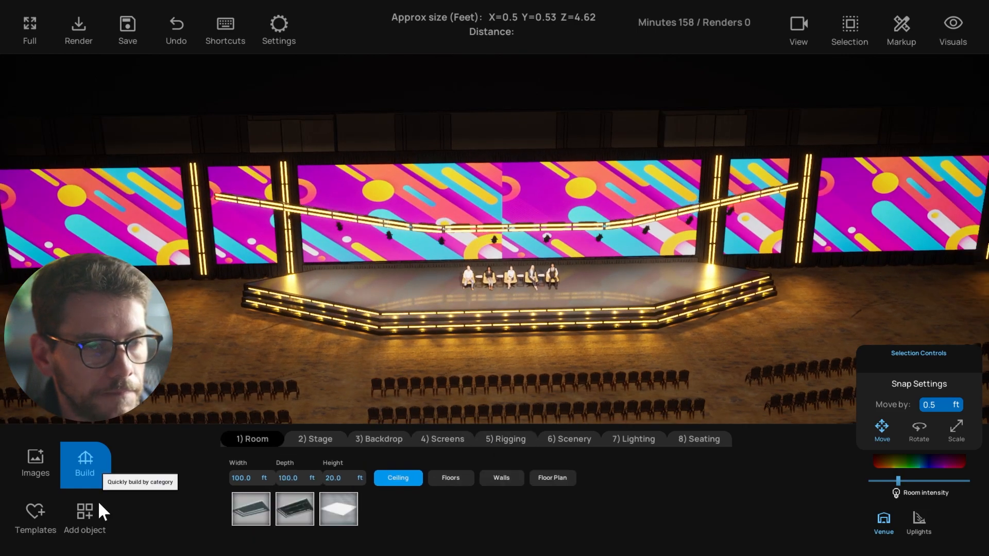
right_click_drag(212, 348, 238, 348)
Open the Staging category in the Add object library
left_click(93, 516)
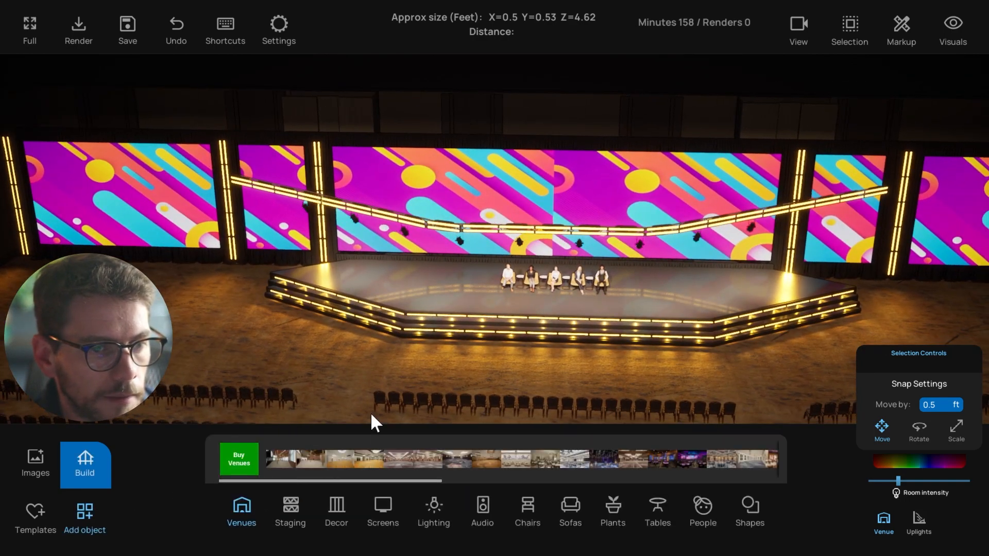
mouse_move(310, 349)
right_mouse_down()
mouse_move(333, 353)
mouse_move(305, 376)
mouse_move(295, 334)
mouse_move(283, 329)
right_mouse_up()
left_click(296, 511)
Switch to the top-down floor plan and zoom in on the stage area
key("t")
mouse_move(366, 303)
right_mouse_down()
mouse_move(361, 294)
mouse_move(309, 355)
right_mouse_up()
scroll(361, 294, "up", 5)
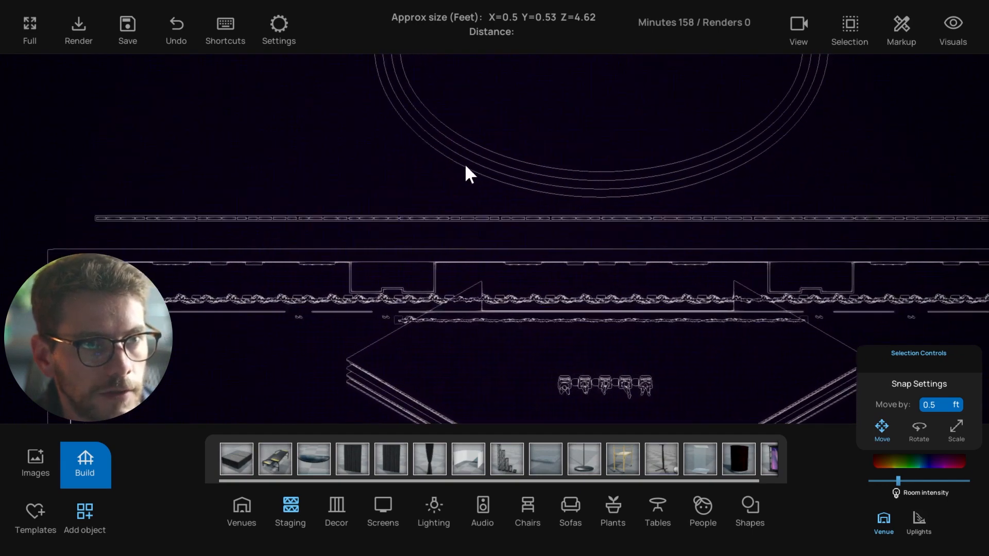
left_click_drag(381, 166, 517, 118)
right_click_drag(384, 135, 374, 166)
left_click(462, 88)
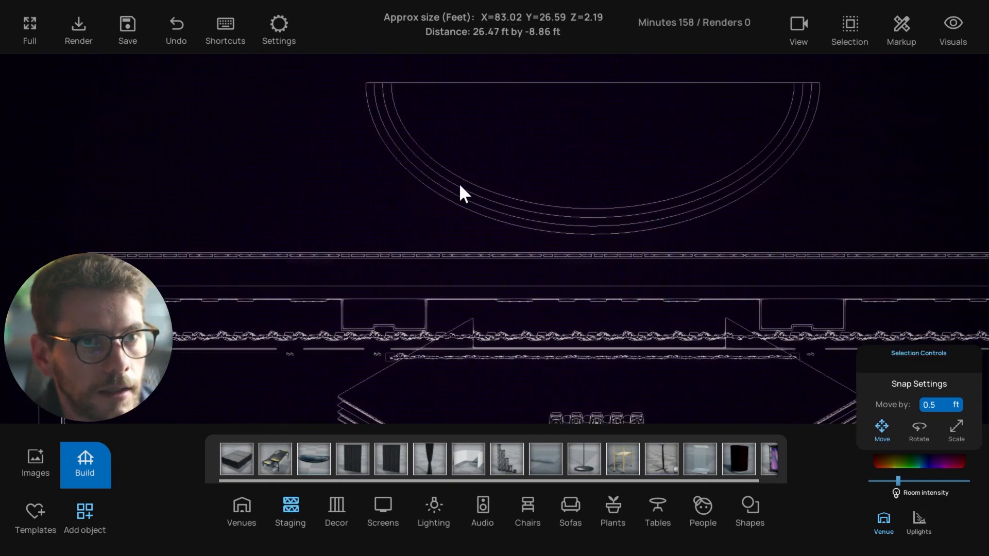
scroll(387, 240, "up", 5)
scroll(387, 260, "up", 5)
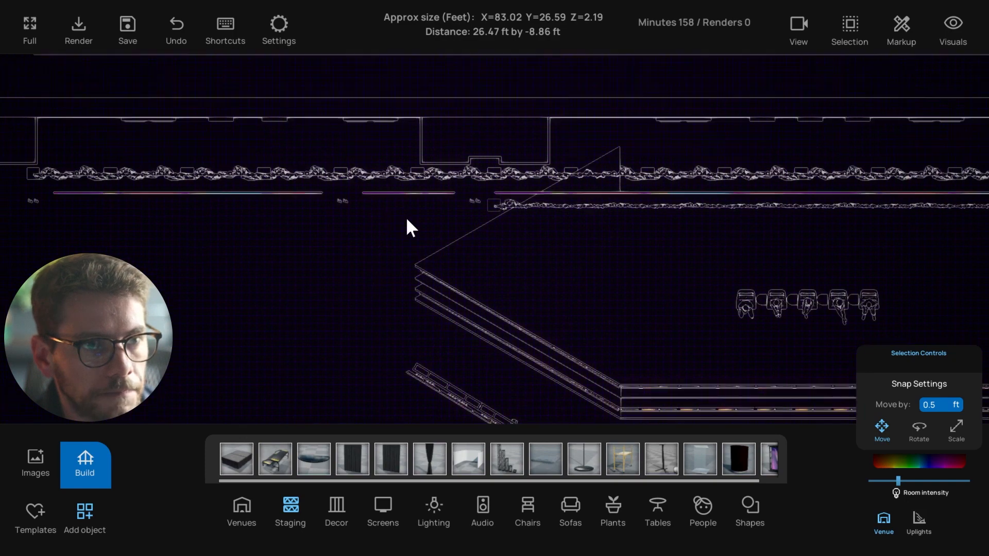
scroll(444, 235, "up", 3)
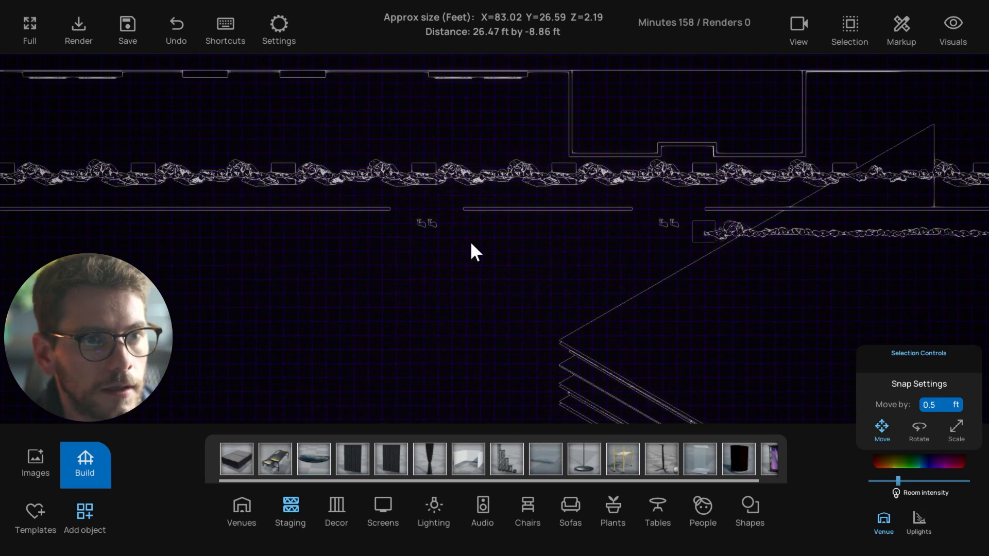
left_click(453, 234)
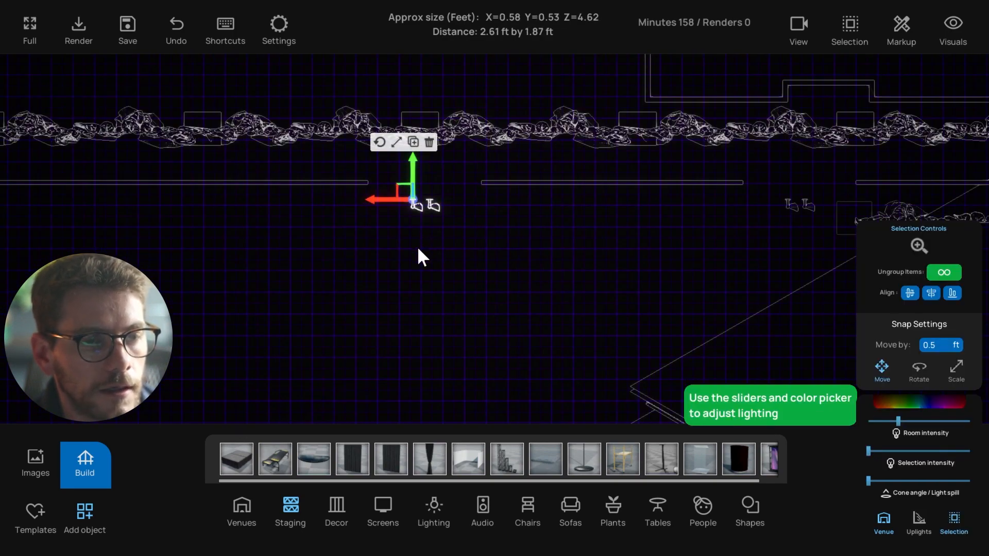
left_click(417, 244)
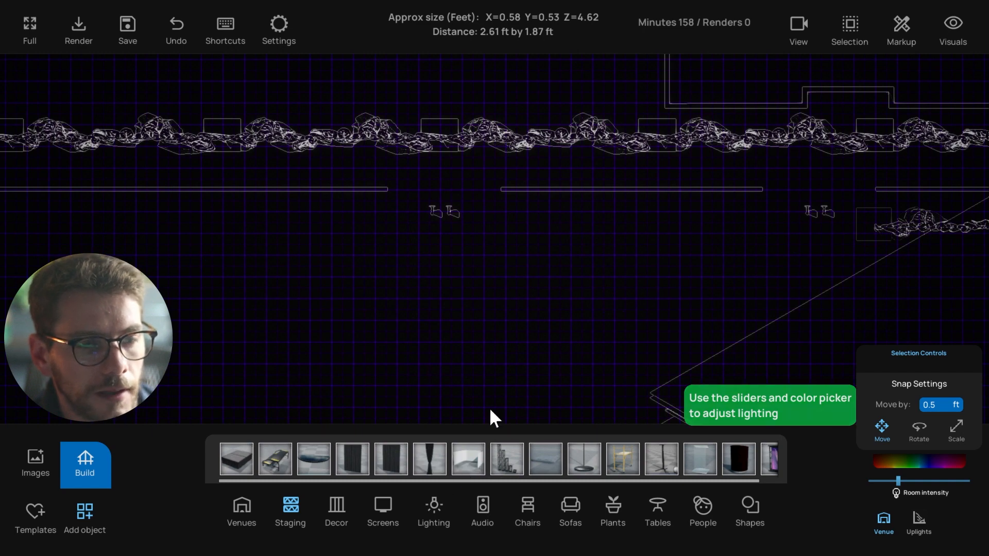
Drop a truss block and a base plate from Staging, then delete the truss block
left_click_drag(507, 458, 435, 187)
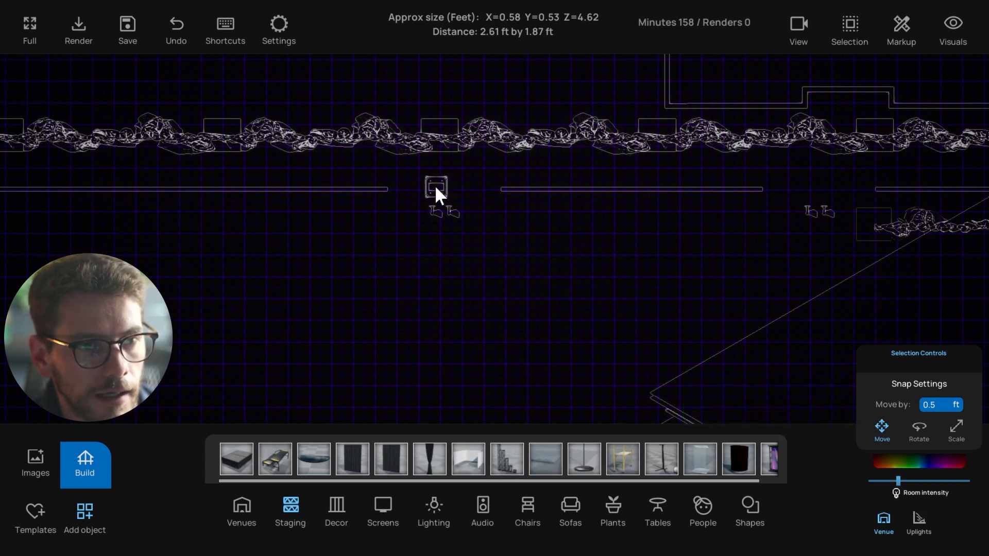
left_click(433, 187)
left_click_drag(544, 443, 443, 260)
left_click(442, 199)
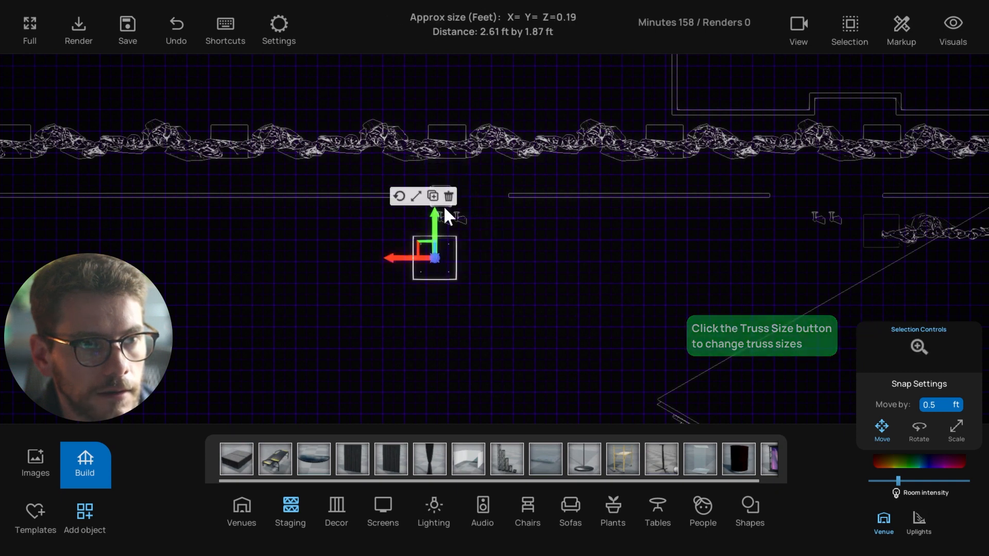
left_click(454, 135)
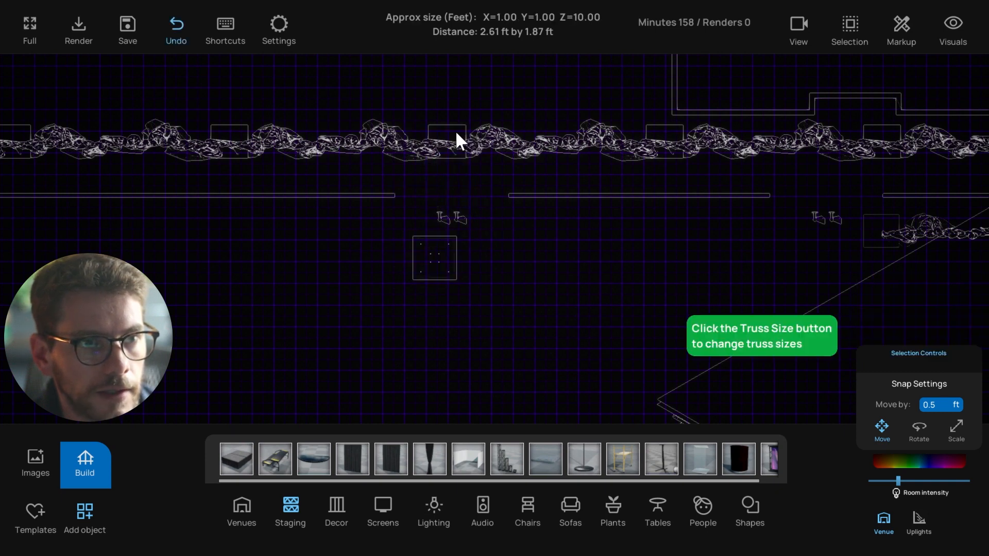
Move the base plate onto the stage line and return to the rendered 3D view
left_click(433, 256)
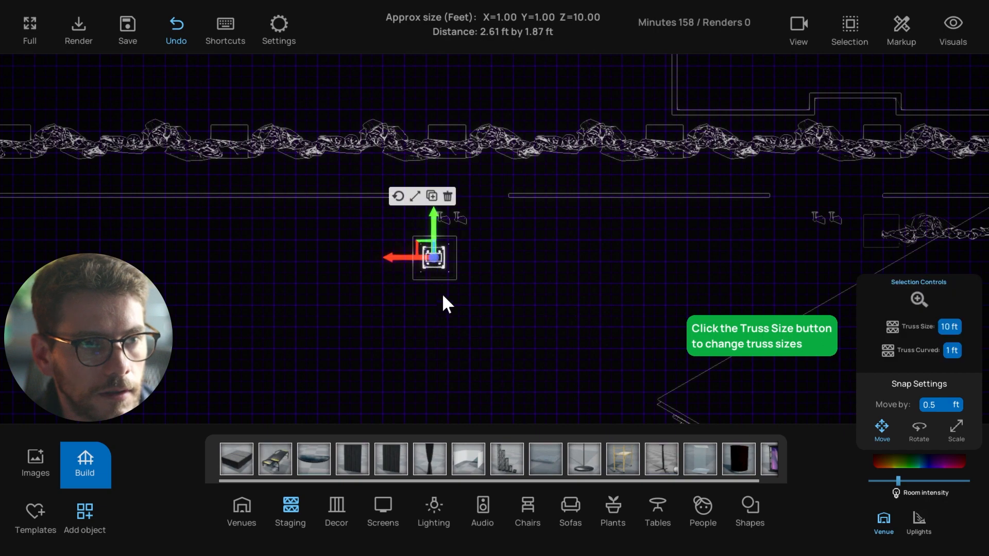
left_click_drag(427, 247, 448, 196)
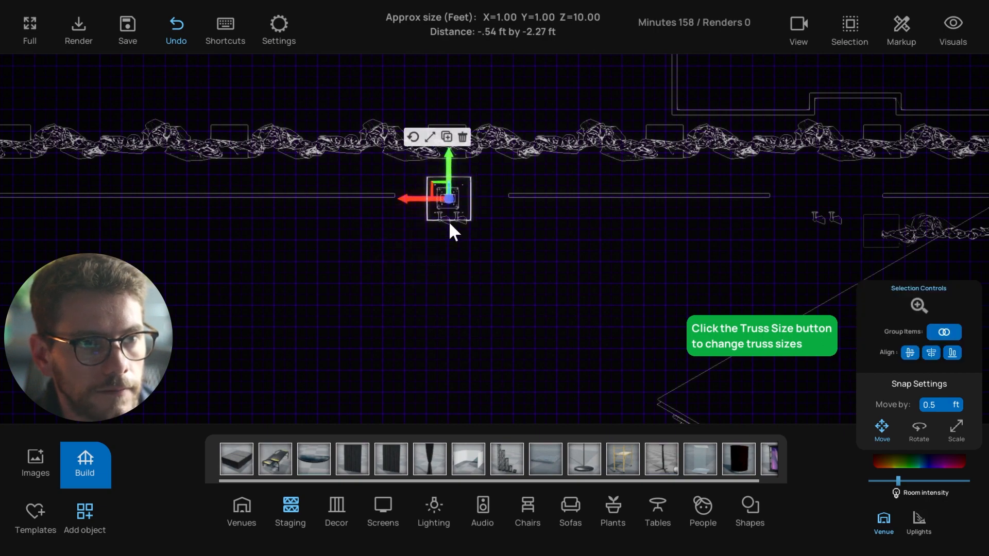
left_click(498, 326)
scroll(449, 291, "down", 5)
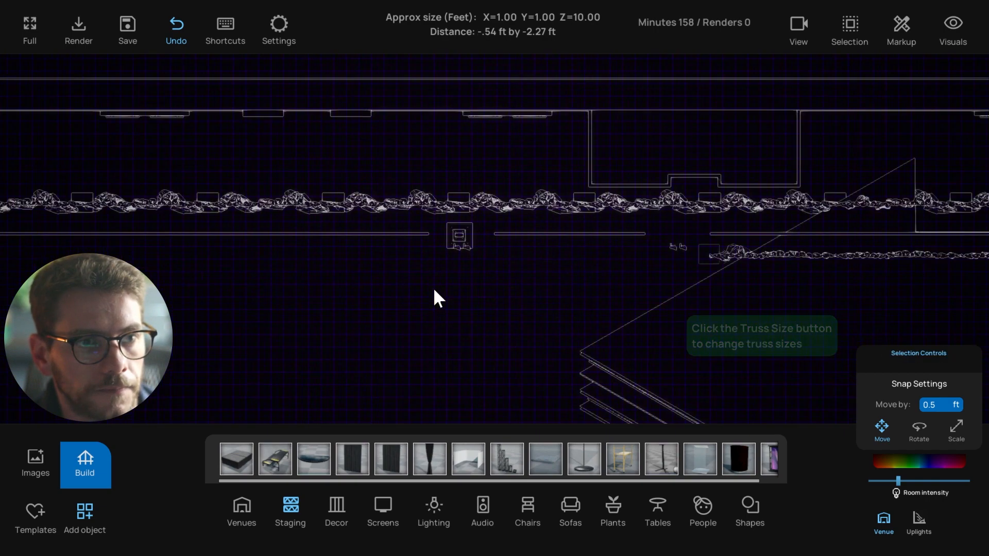
key("p")
right_click_drag(442, 267, 276, 252)
scroll(279, 253, "up", 3)
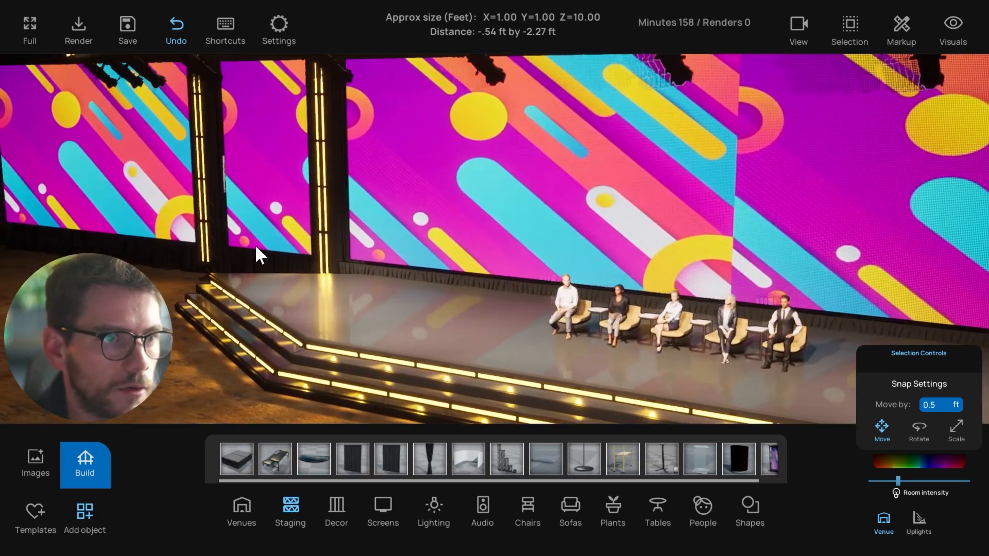
Select the vertical truss pole beside the stage and zoom in on its base
left_click(220, 223)
key("f")
scroll(309, 293, "down", 3)
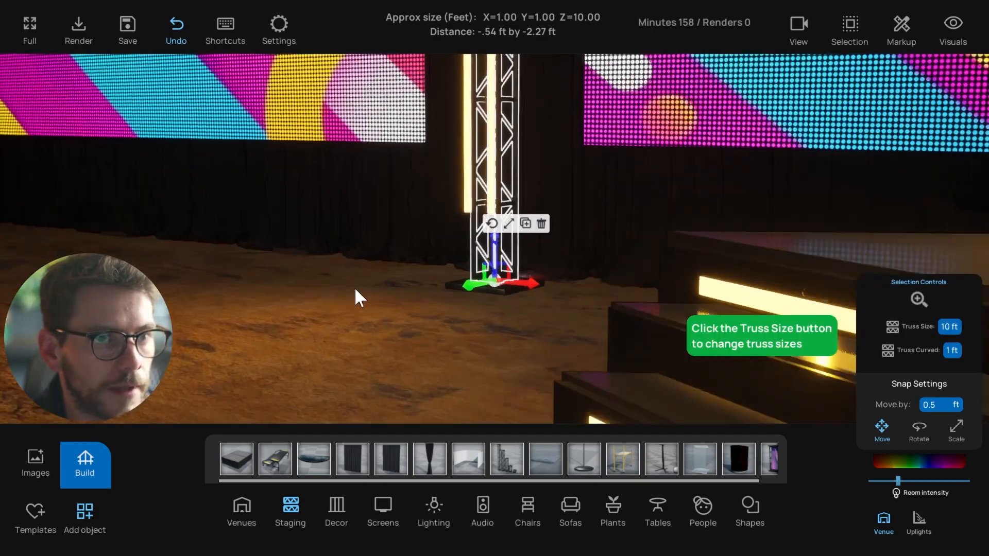
left_click(914, 300)
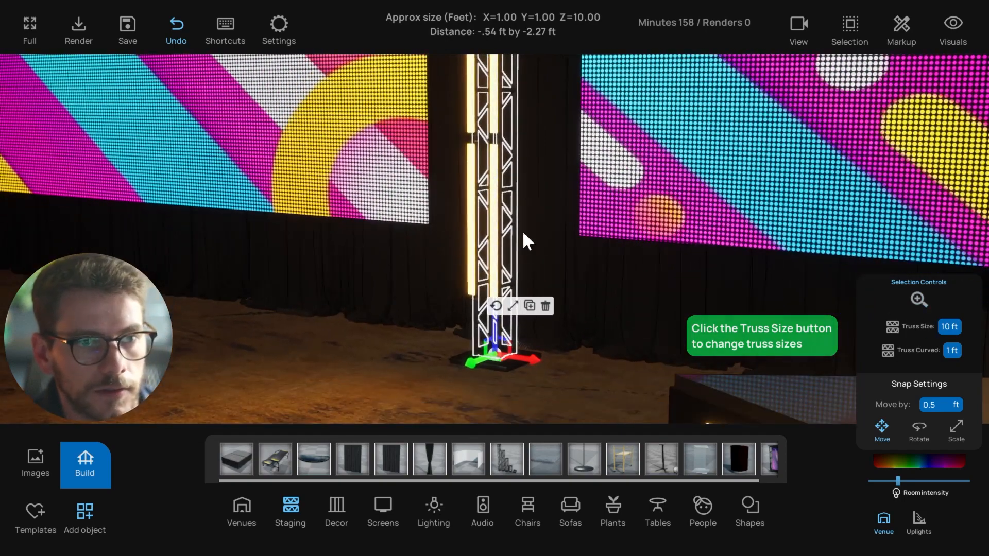
left_click(916, 300)
scroll(542, 335, "down", 4)
scroll(543, 334, "down", 3)
right_click_drag(543, 334, 518, 283)
Duplicate the truss section and raise the copy to stack on the original
left_click(476, 346)
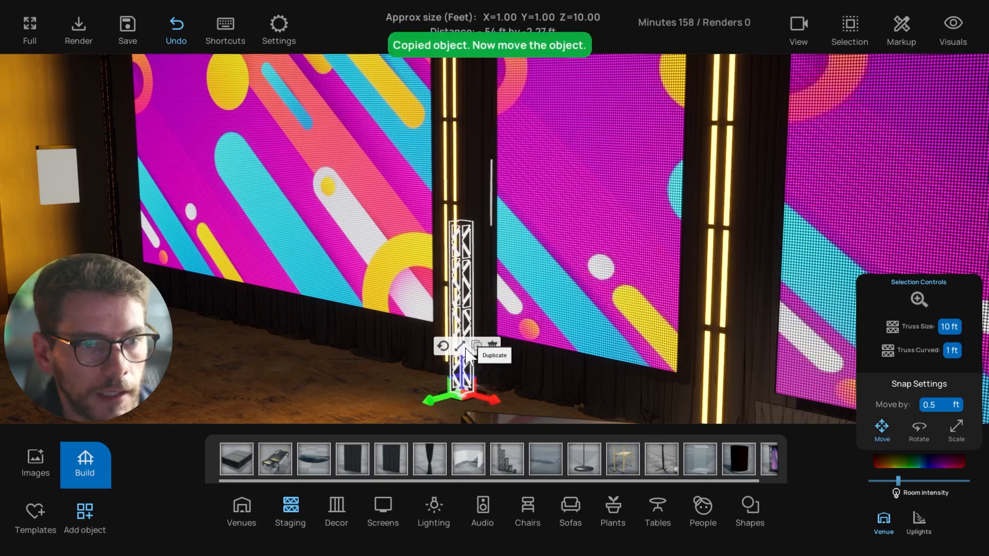
left_click_drag(467, 373, 467, 194)
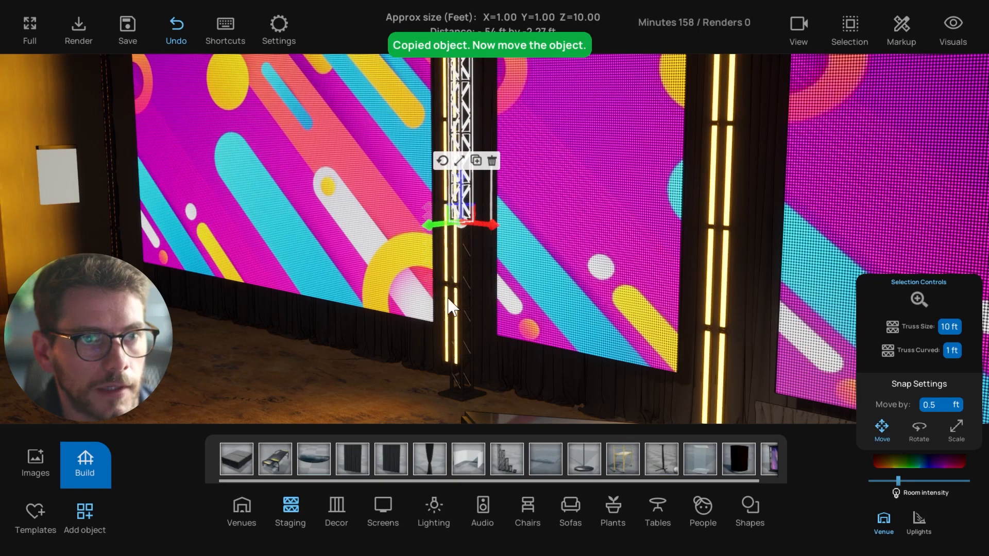
scroll(449, 307, "down", 5)
right_click_drag(470, 336, 441, 342)
left_click(479, 398)
In the top-down plan, zoom toward the back wall and check the small fixture there
key("t")
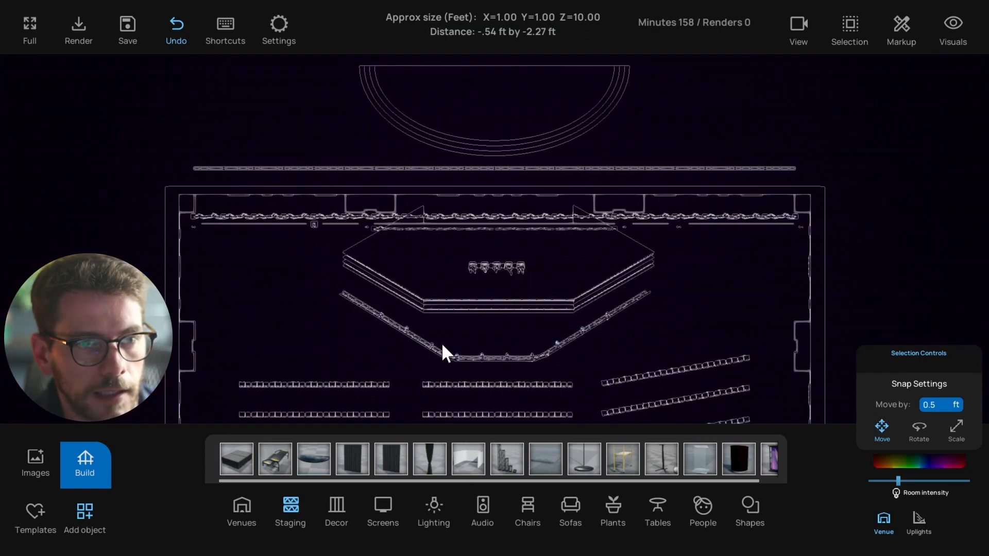
scroll(340, 267, "up", 3)
right_click_drag(340, 267, 421, 274)
scroll(350, 284, "up", 3)
scroll(340, 286, "up", 5)
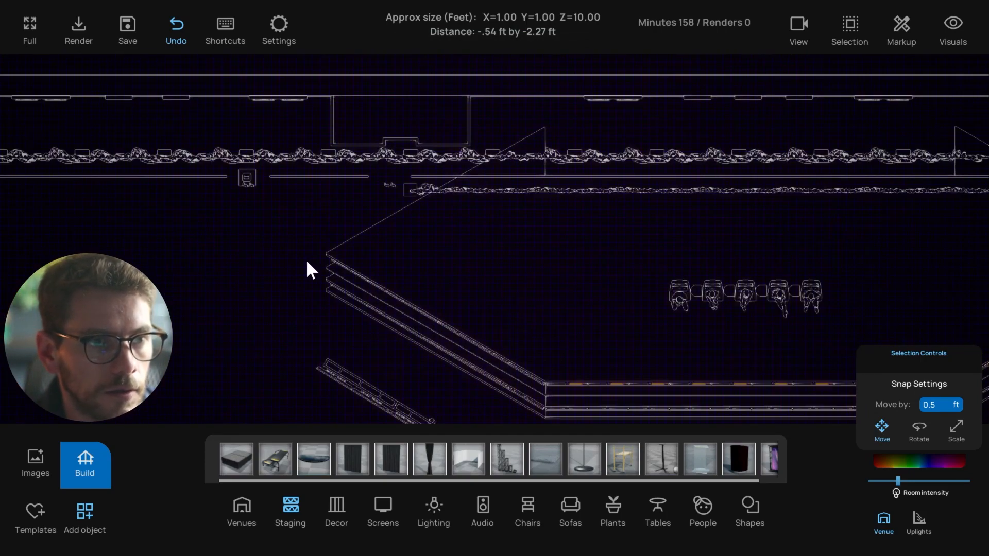
left_click(365, 206)
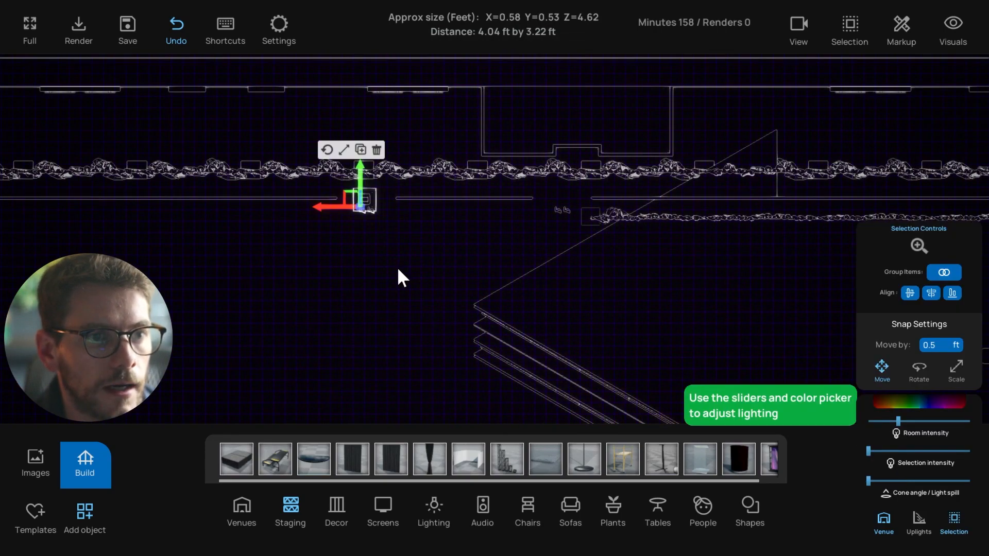
left_click(397, 267)
scroll(397, 267, "down", 3)
right_click_drag(434, 303, 357, 262)
Cycle through front, side, top and perspective views, ending on the wireframe plan
key("f")
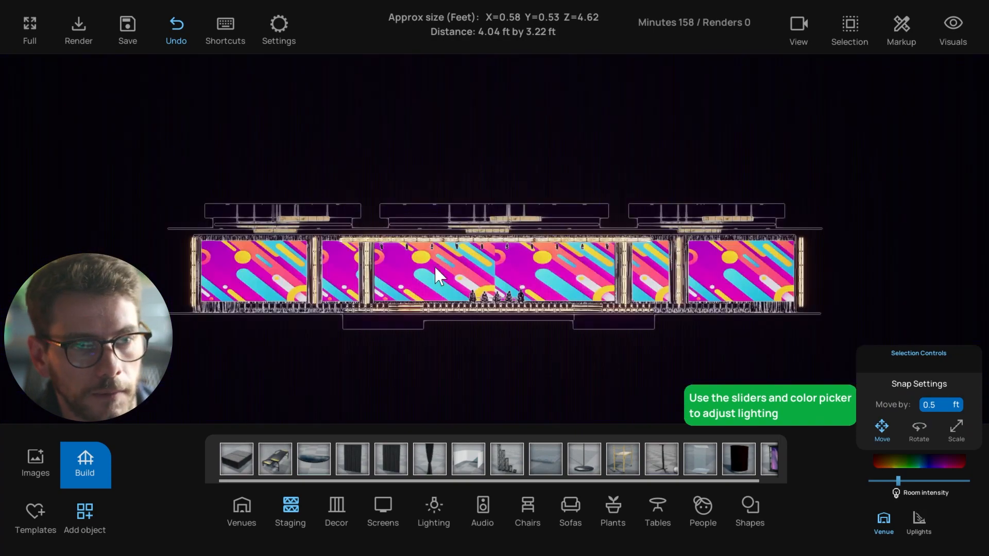
key("l")
key("t")
mouse_move(434, 270)
right_mouse_down()
mouse_move(429, 252)
mouse_move(434, 273)
right_mouse_up()
key("p")
key("t")
scroll(433, 273, "down", 1)
scroll(434, 277, "up", 1)
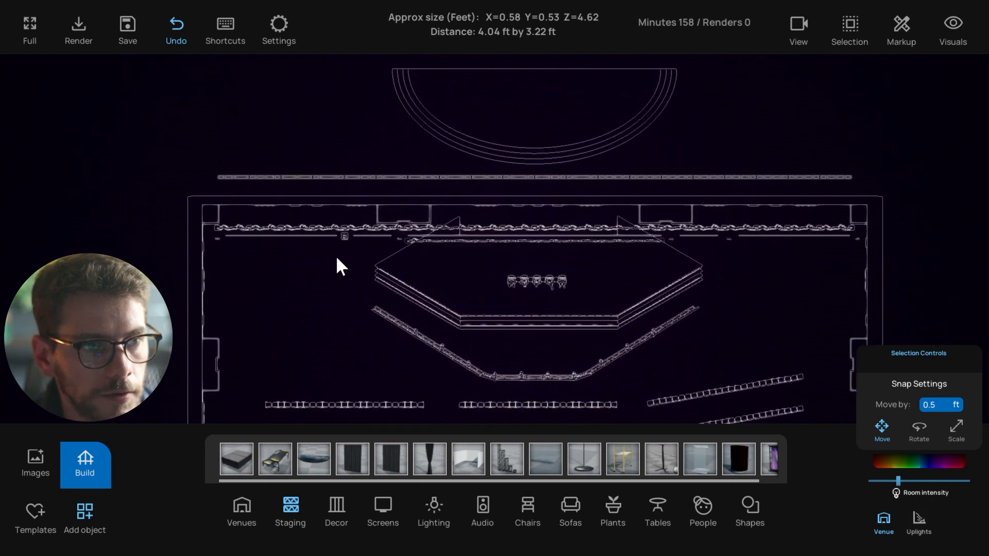
Zoom in on the back-wall fixture and marquee-select the truss base with its lights
left_click(342, 235)
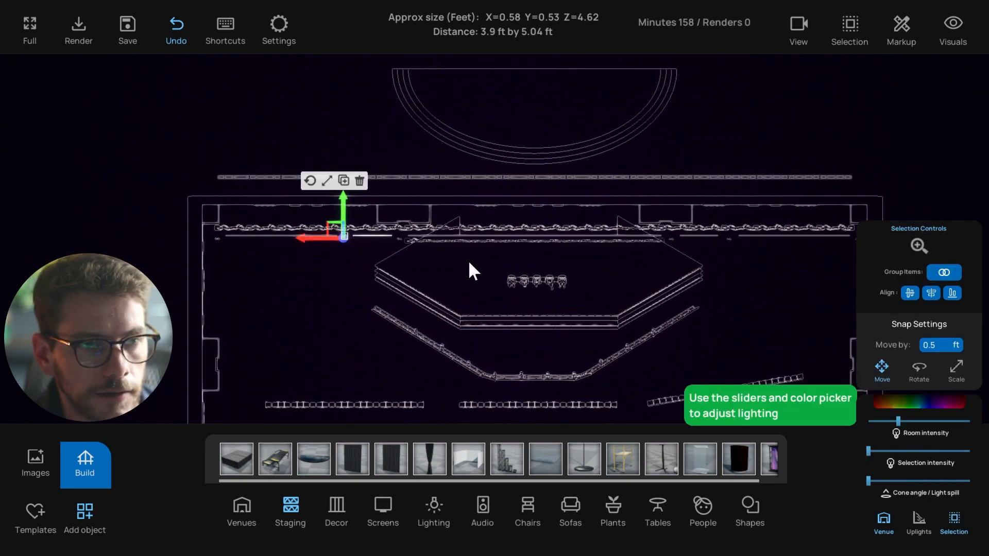
left_click(919, 246)
scroll(486, 298, "up", 2)
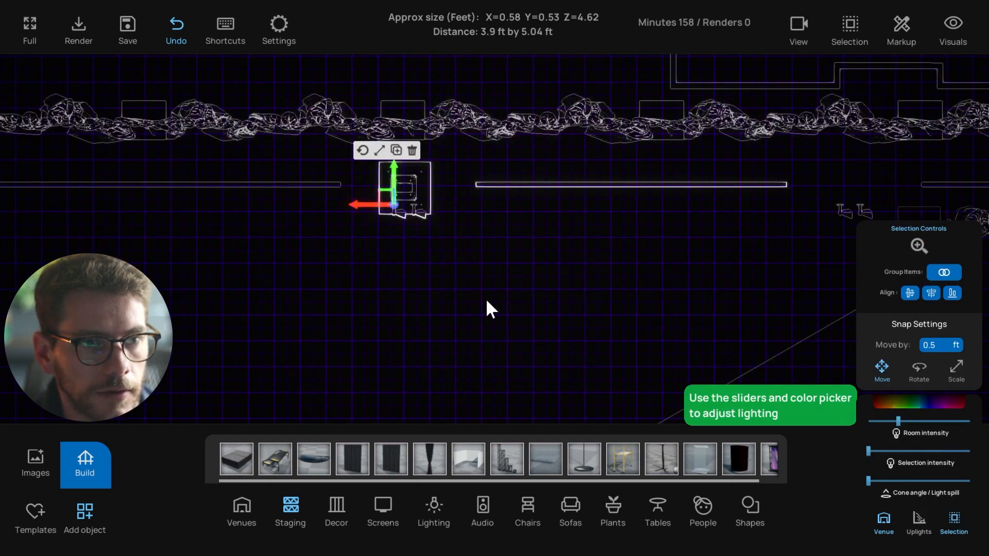
left_click(366, 195)
left_click_drag(365, 176, 427, 228)
mouse_move(424, 247)
right_mouse_down()
mouse_move(463, 270)
mouse_move(441, 256)
right_mouse_up()
scroll(440, 258, "down", 2)
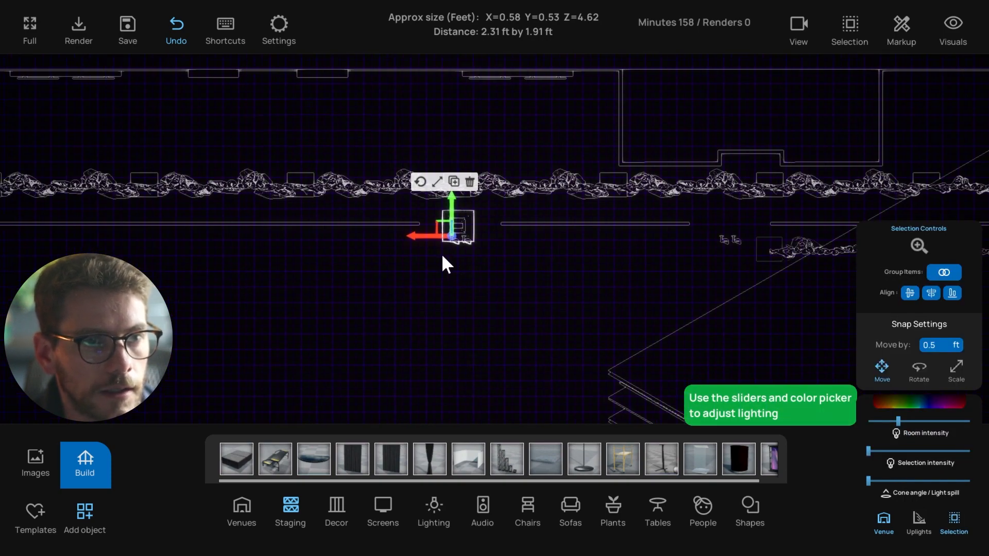
left_click(431, 271)
Select the light fixtures at the back-wall gap, singly and as a truss base group
scroll(447, 252, "up", 2)
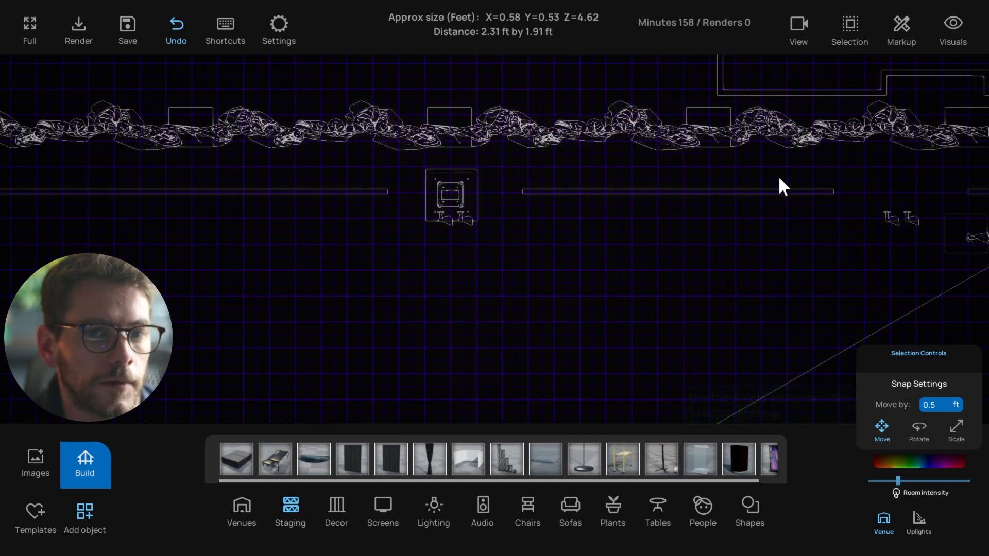
scroll(457, 230, "up", 2)
left_click(455, 217)
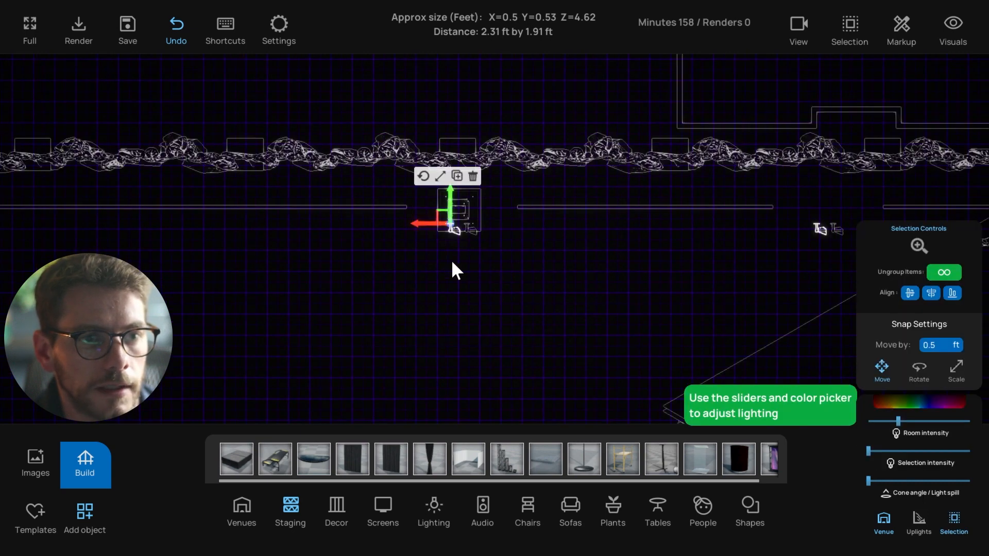
left_click(453, 269)
left_click(473, 232)
left_click_drag(423, 188, 489, 258)
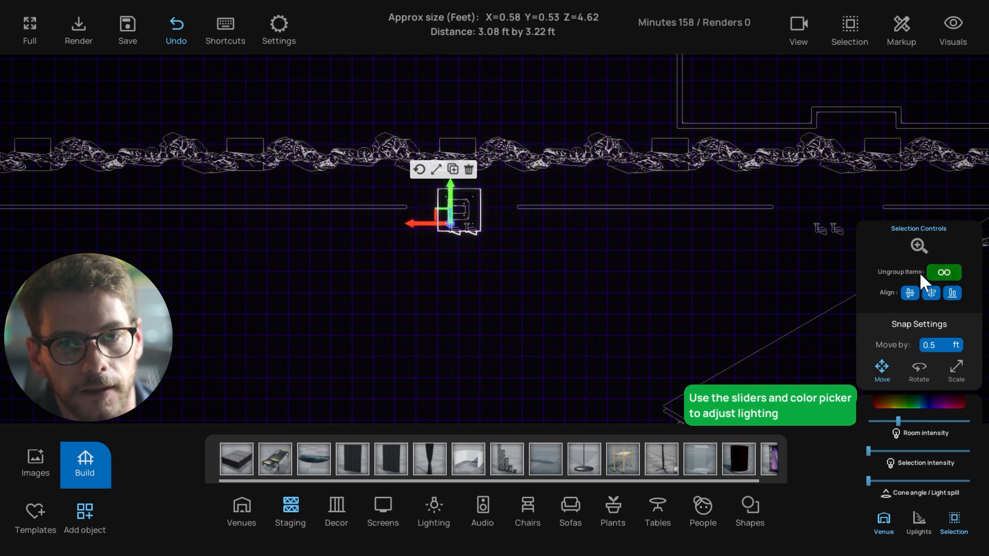
left_click(586, 259)
left_click(455, 220)
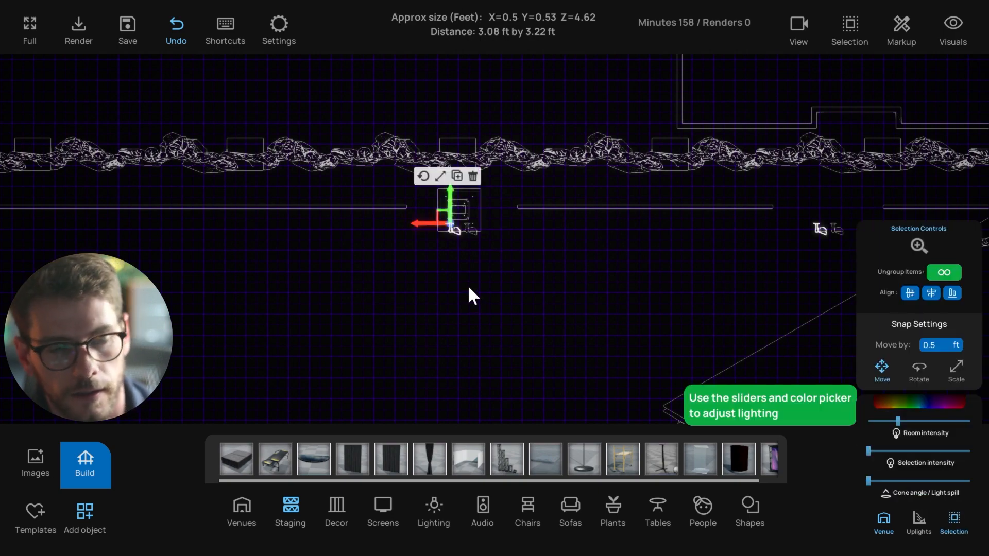
Return to the lit 3D view and orbit to look over the stage and left truss column
key("1")
scroll(468, 286, "down", 3)
right_click_drag(501, 283, 244, 271)
left_click(94, 274)
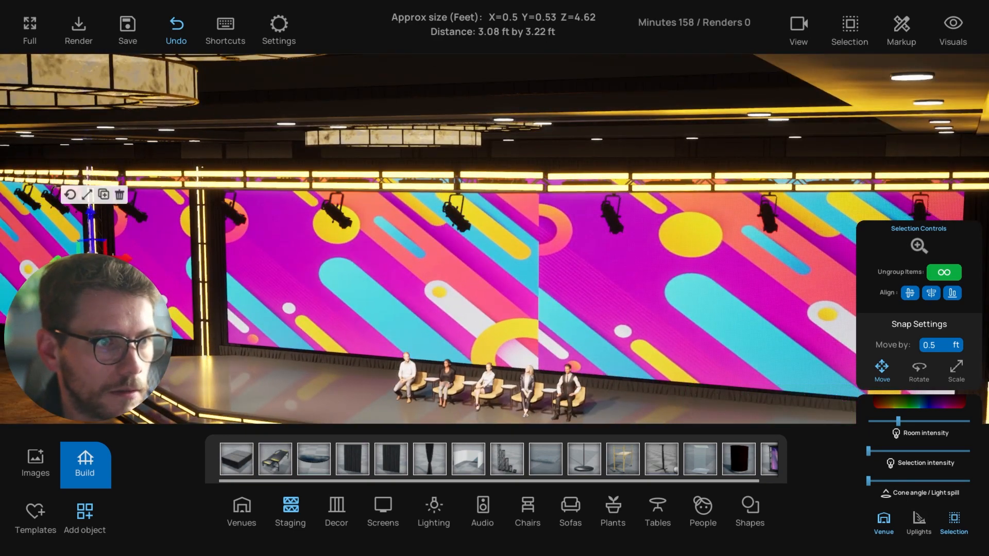
Focus on the truss between the screens and select its grouped light tubes
scroll(494, 258, "up", 3)
scroll(194, 284, "down", 3)
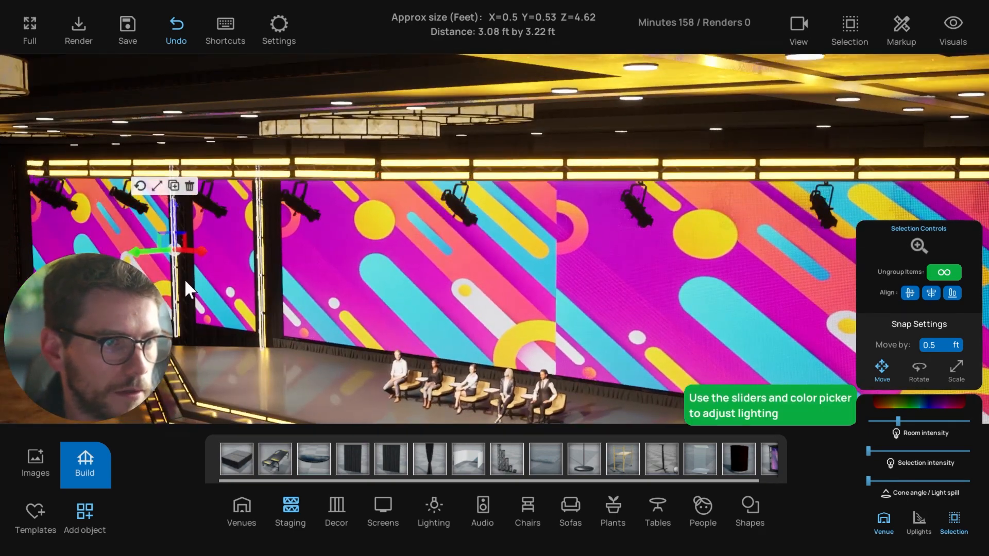
left_click(184, 279)
key("f")
scroll(247, 307, "down", 3)
key("e")
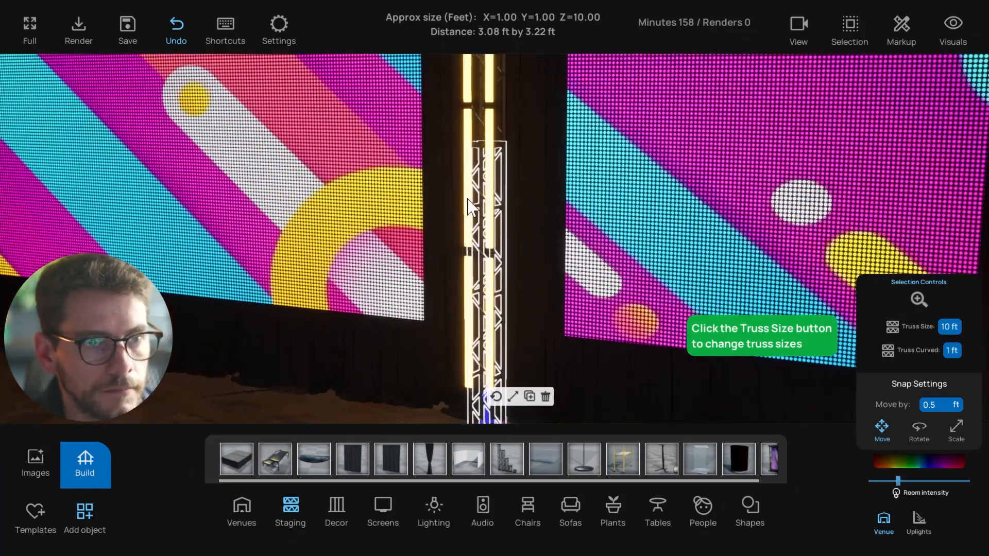
left_click(469, 212)
scroll(457, 232, "down", 3)
Select the other truss's light-tube group and look around the trusses and screens
right_click_drag(457, 232, 487, 236)
scroll(386, 183, "down", 3)
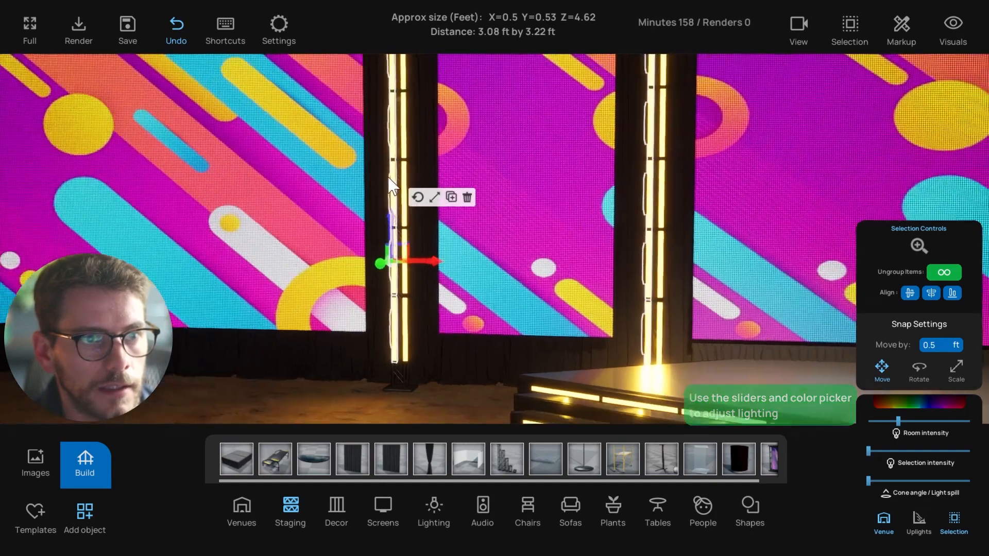
key("e")
right_click_drag(401, 188, 407, 188)
left_click(396, 171)
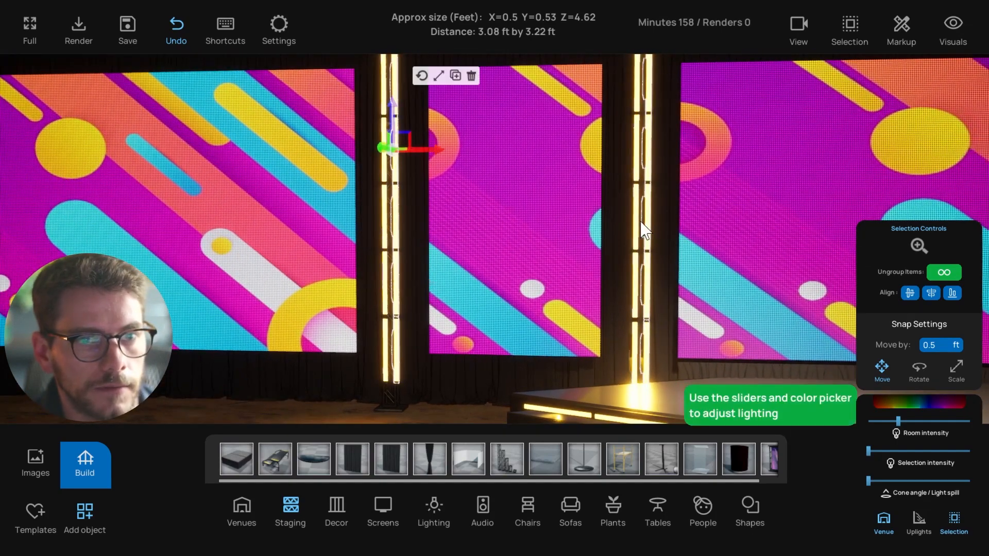
scroll(515, 240, "down", 1)
mouse_move(434, 261)
right_mouse_down()
mouse_move(515, 240)
mouse_move(532, 274)
mouse_move(422, 272)
right_mouse_up()
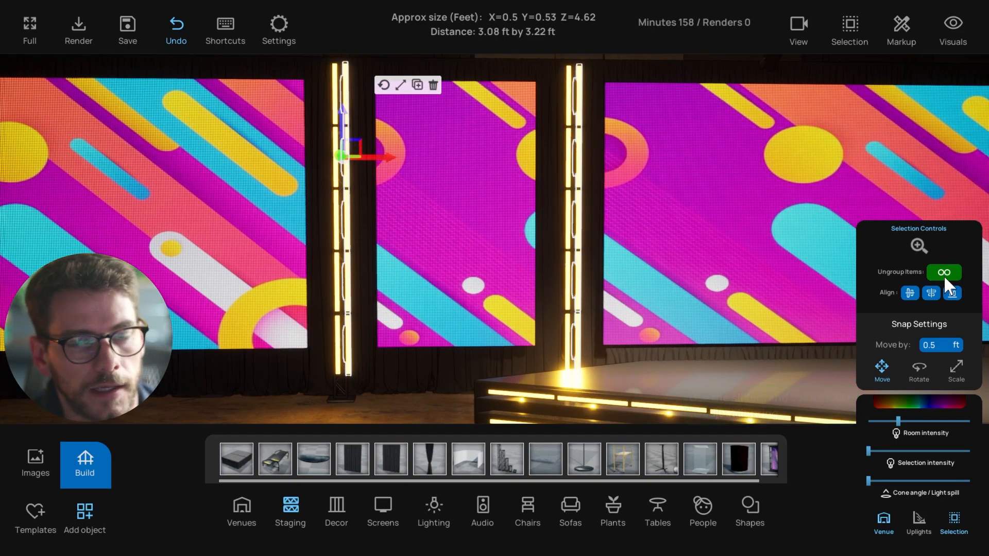
mouse_move(719, 276)
right_mouse_down()
mouse_move(849, 286)
mouse_move(654, 305)
right_mouse_up()
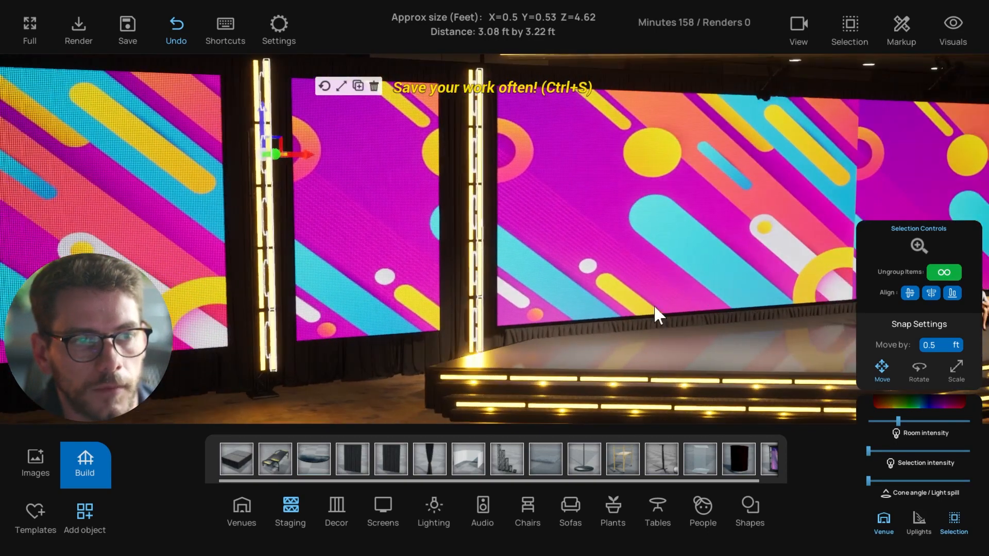
Switch to the top-down wireframe plan and clear the light-tube selection
key("t")
scroll(381, 255, "up", 1)
middle_click_drag(313, 243, 348, 259)
left_click(348, 260)
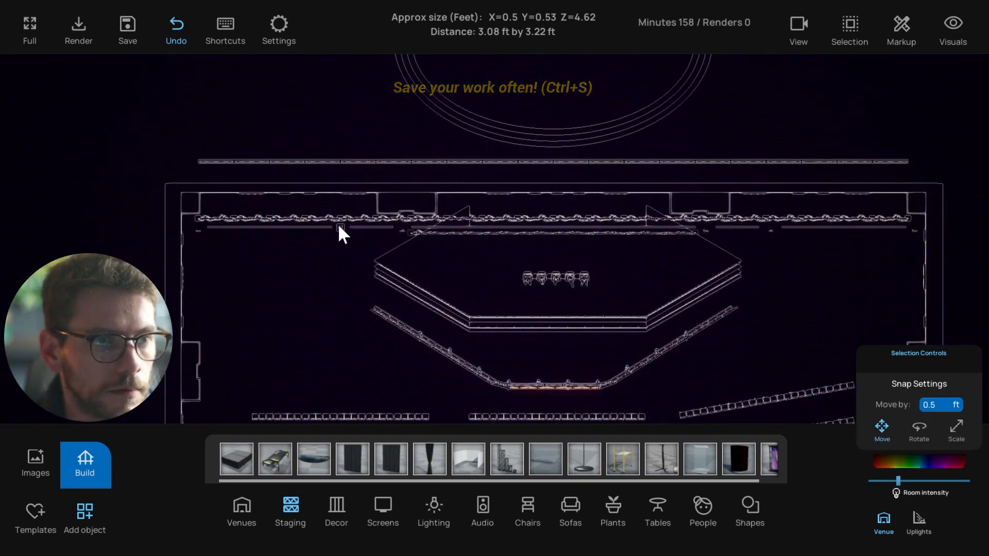
Zoom the plan onto the back-wall gap and marquee-select the small light fixture there
left_click(338, 224)
key("f")
left_click(406, 256)
left_click_drag(411, 225, 569, 356)
left_click(595, 346)
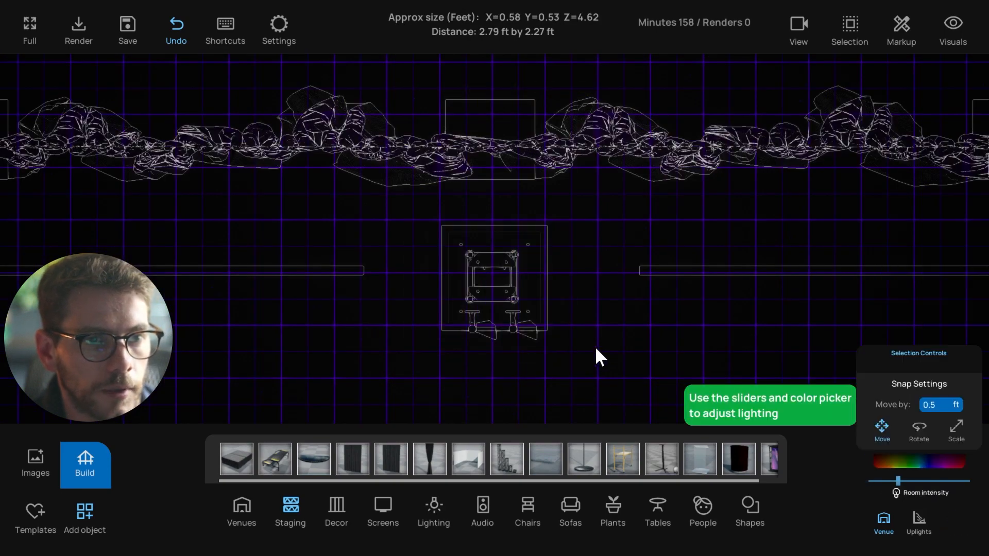
scroll(576, 334, "down", 3)
left_click_drag(467, 261, 527, 302)
scroll(531, 309, "down", 3)
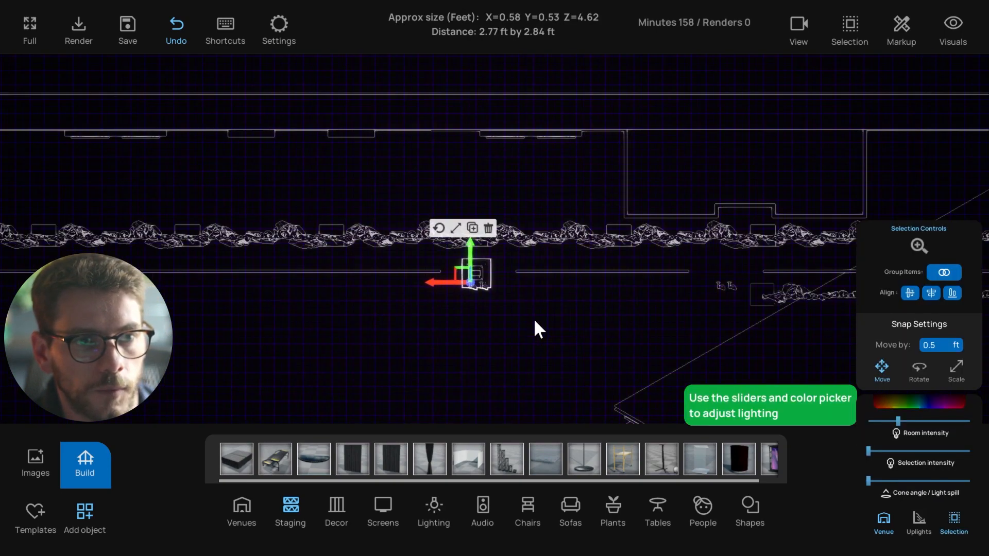
scroll(688, 284, "up", 2)
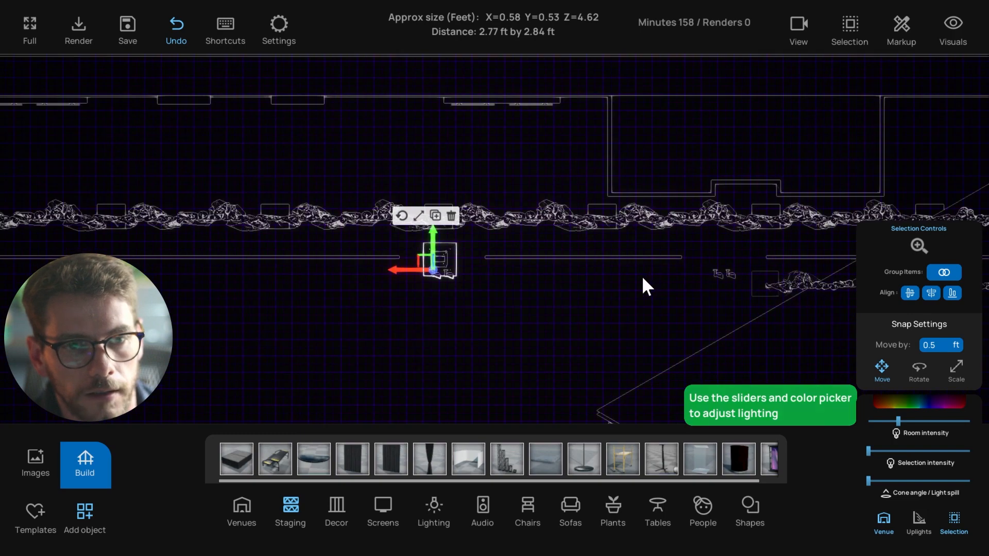
left_click(619, 300)
scroll(536, 287, "down", 2)
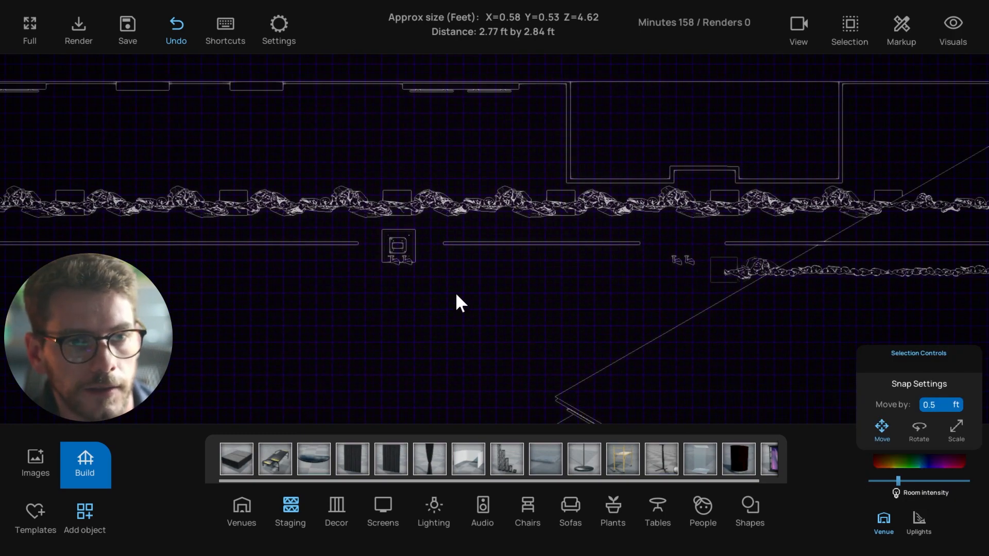
left_click(402, 251)
Return to the 3D view and select the vertical LED light group before the screens
key("t")
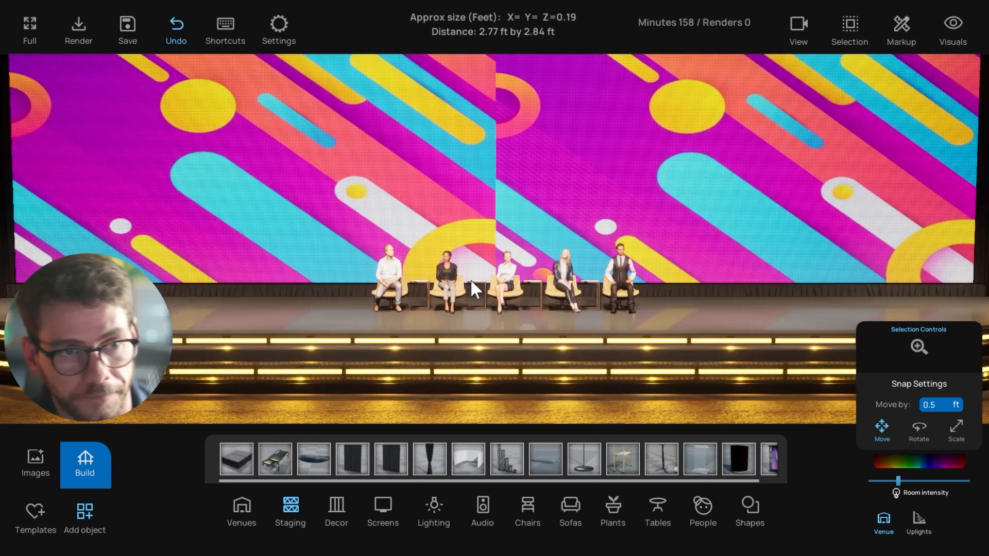
key("f")
right_click_drag(476, 280, 479, 342)
scroll(478, 343, "down", 3)
left_click(497, 230)
left_click(495, 286)
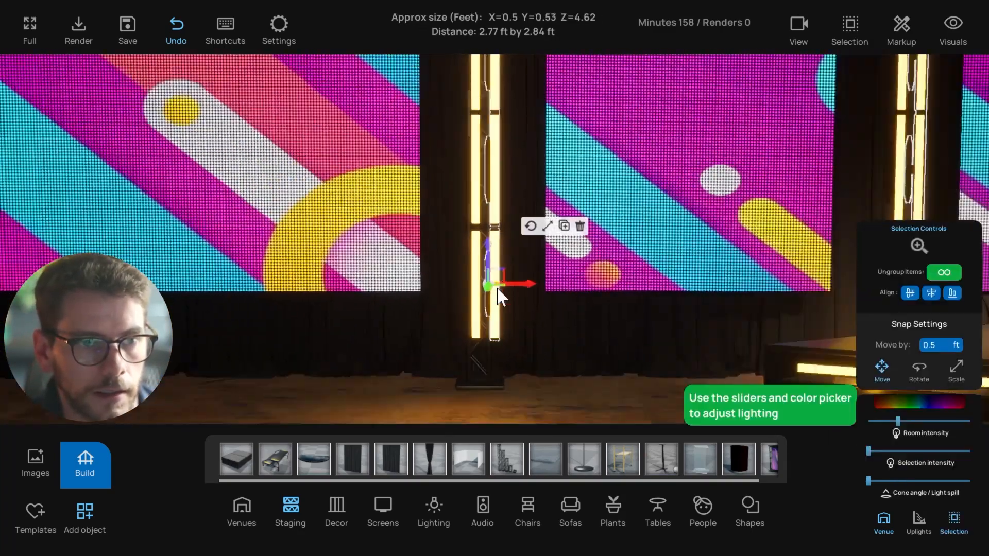
scroll(496, 287, "down", 3)
right_click_drag(496, 287, 575, 294)
scroll(662, 298, "down", 5)
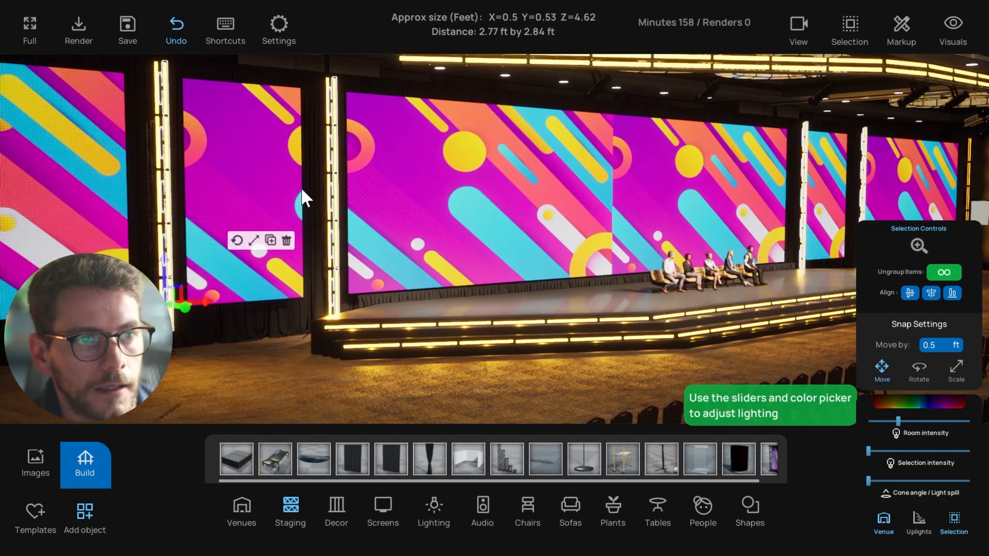
right_click_drag(301, 191, 678, 214)
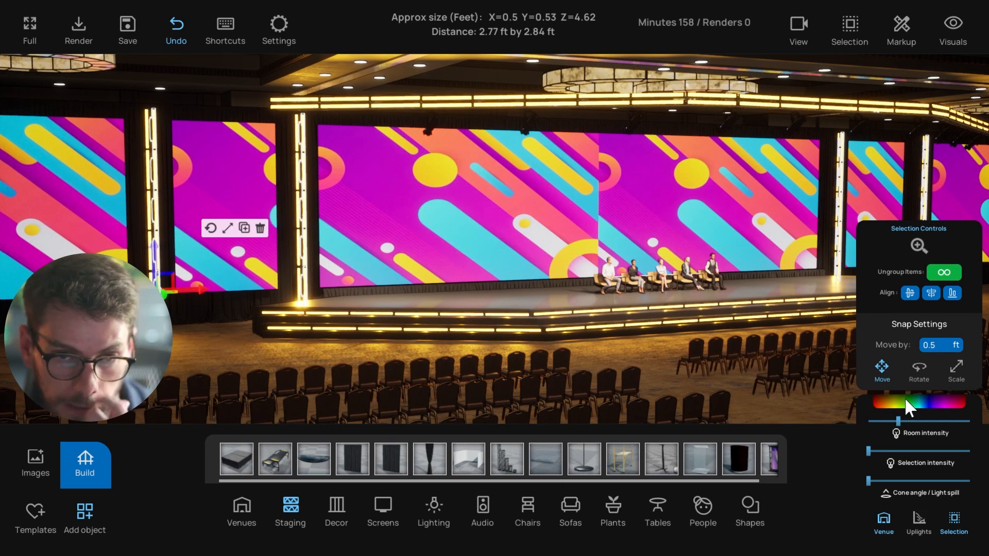
Recolour the selected light using the colour picker's wheel
left_click(906, 397)
mouse_move(829, 350)
left_mouse_down()
mouse_move(801, 352)
mouse_move(825, 332)
mouse_move(765, 371)
mouse_move(773, 339)
left_mouse_up()
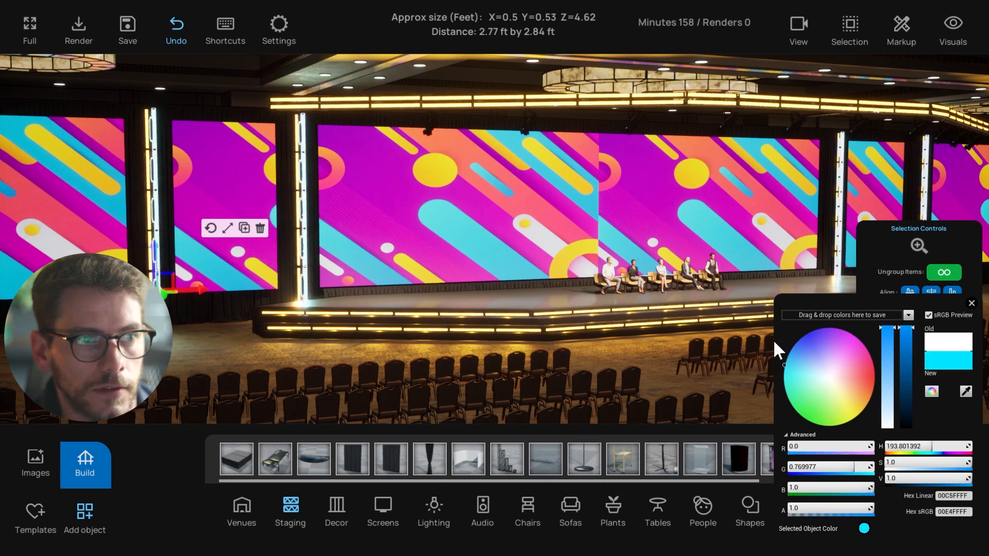
scroll(668, 295, "down", 1)
left_click(265, 172)
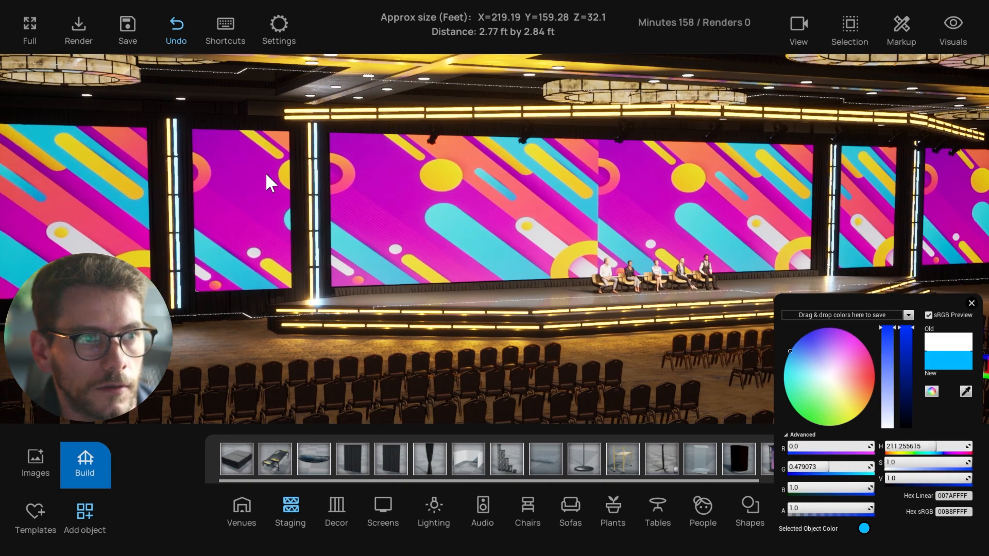
right_click_drag(264, 172, 161, 228)
right_click_drag(202, 316, 609, 311)
Tint the stage-edge light strip cyan (24C9FF) and the overhead truss strip bluish
left_click(508, 305)
left_click_drag(794, 353, 789, 362)
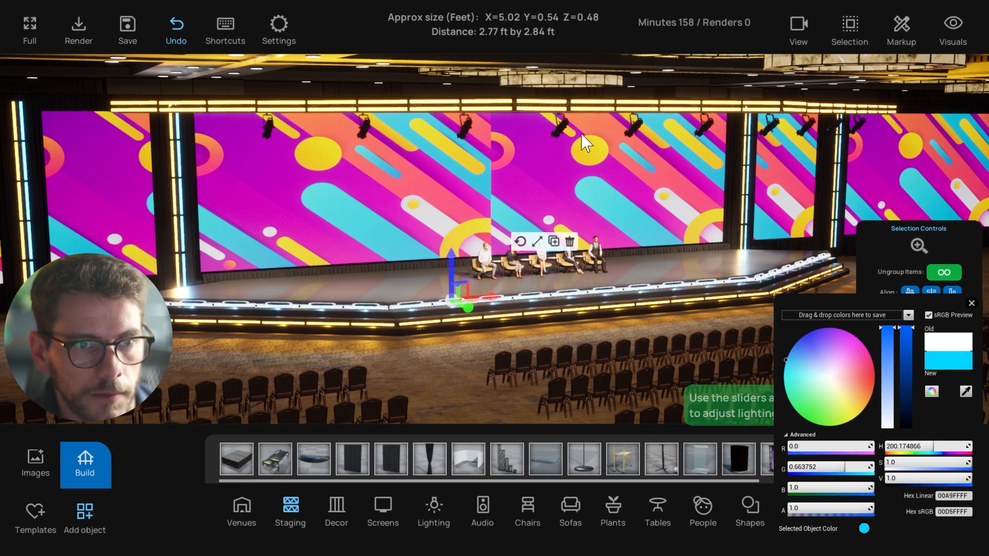
left_click(552, 104)
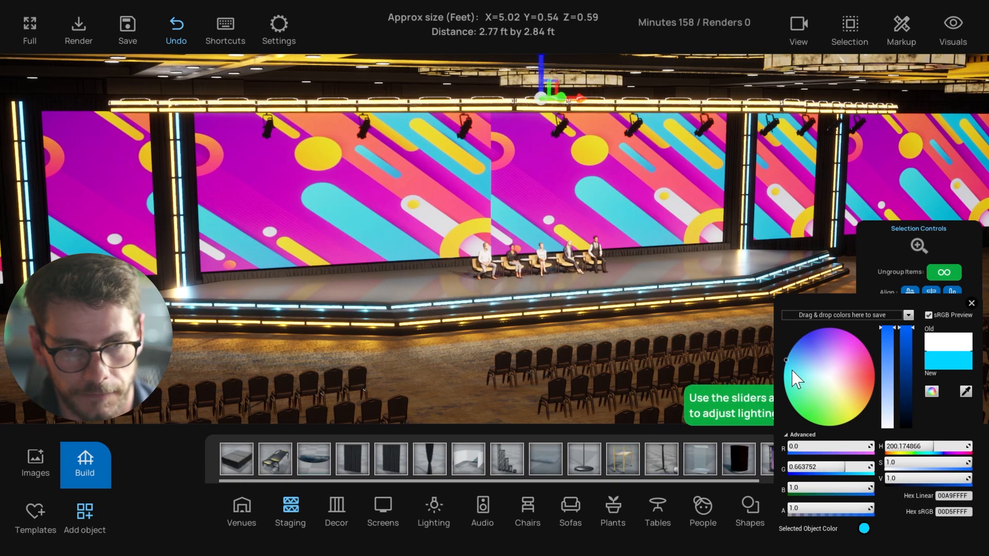
left_click(788, 355)
left_click(470, 349)
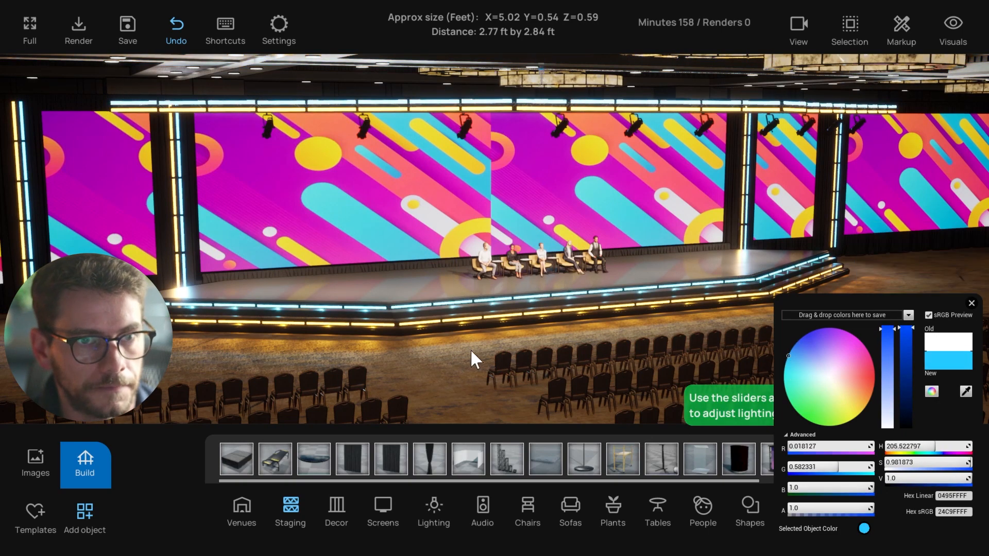
right_click_drag(471, 349, 565, 110)
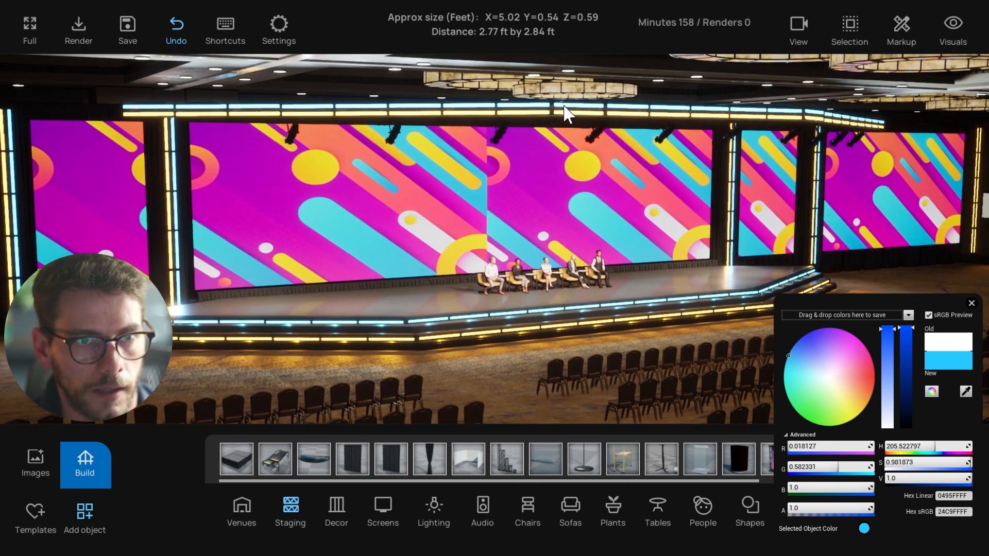
Reselect the overhead truss light strips around the stage
left_click(565, 109)
right_click_drag(501, 191, 448, 310)
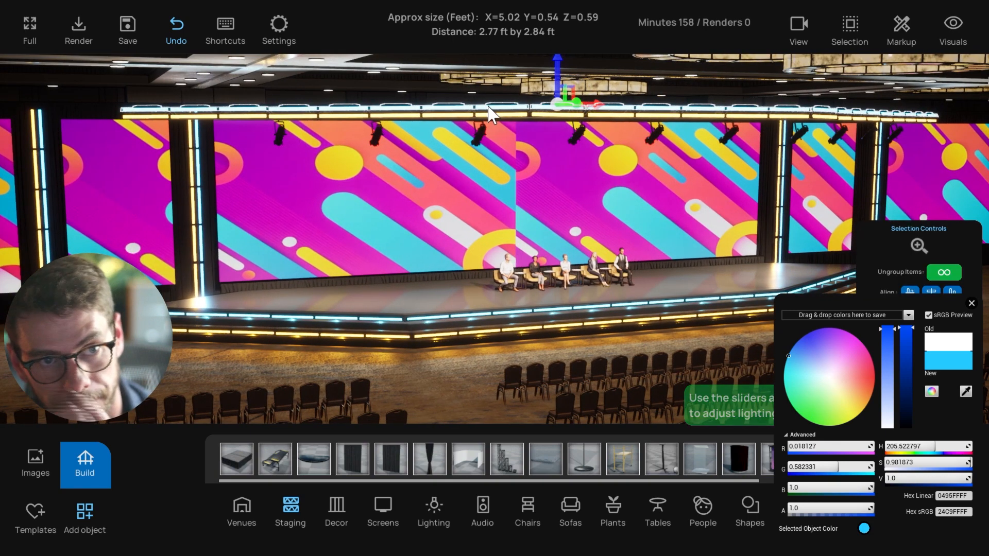
left_click(517, 115)
right_click_drag(479, 144, 515, 141)
Show the top-down line plan and save to Friday Streams/Friyay Stream 12.1.2023
key("t")
scroll(500, 258, "up", 4)
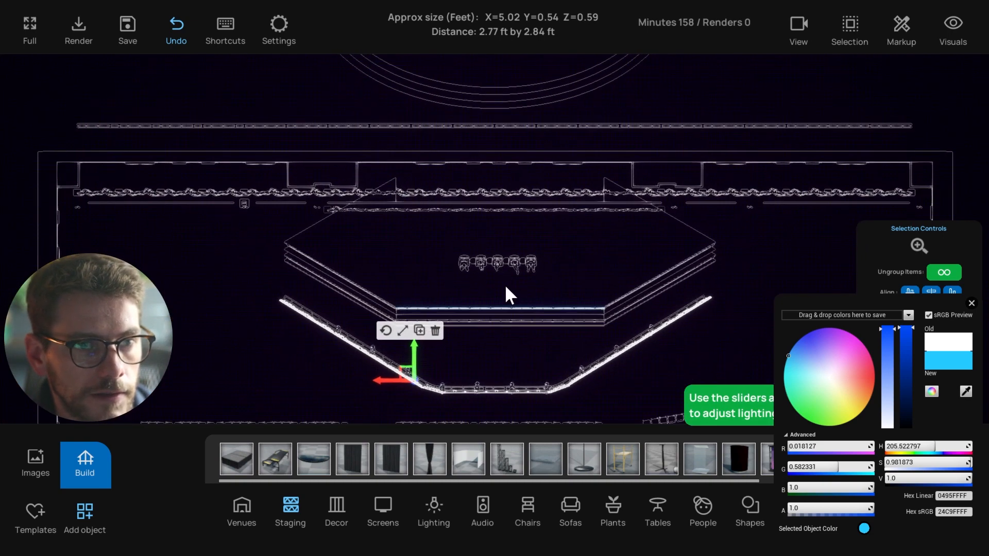
middle_click_drag(504, 336, 483, 291)
left_click(482, 292)
scroll(463, 281, "up", 3)
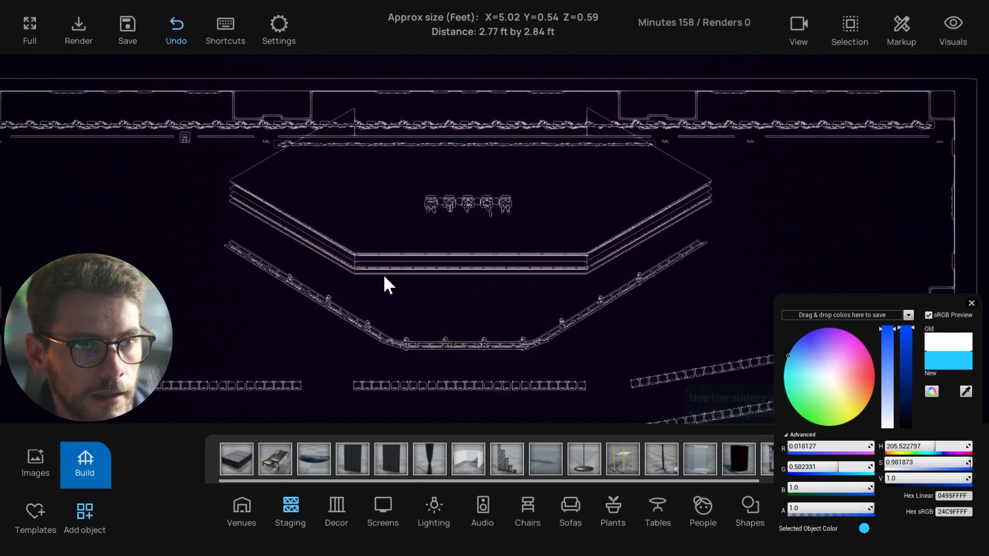
key("ctrl+s")
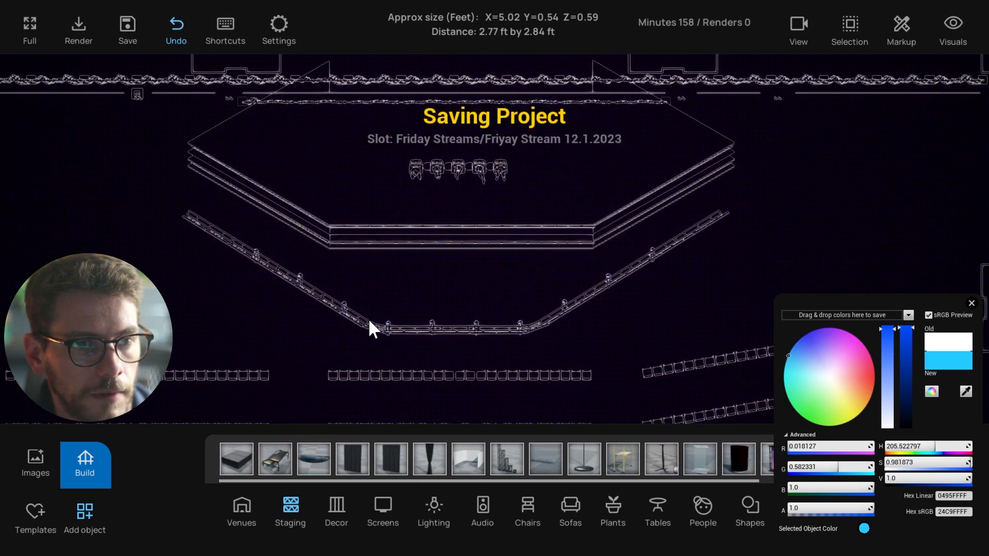
Close the colour picker and check the stage on the plan
scroll(479, 292, "up", 3)
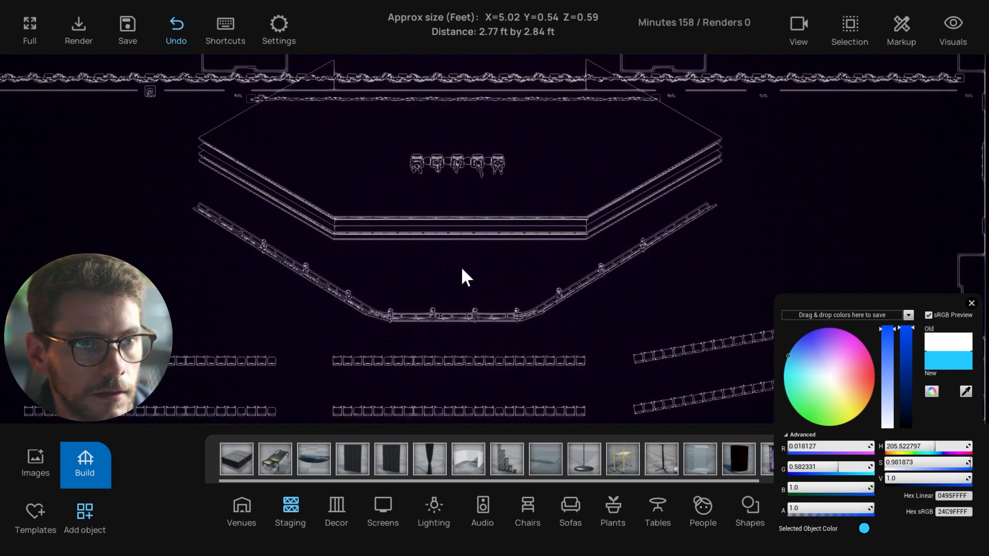
scroll(411, 273, "up", 2)
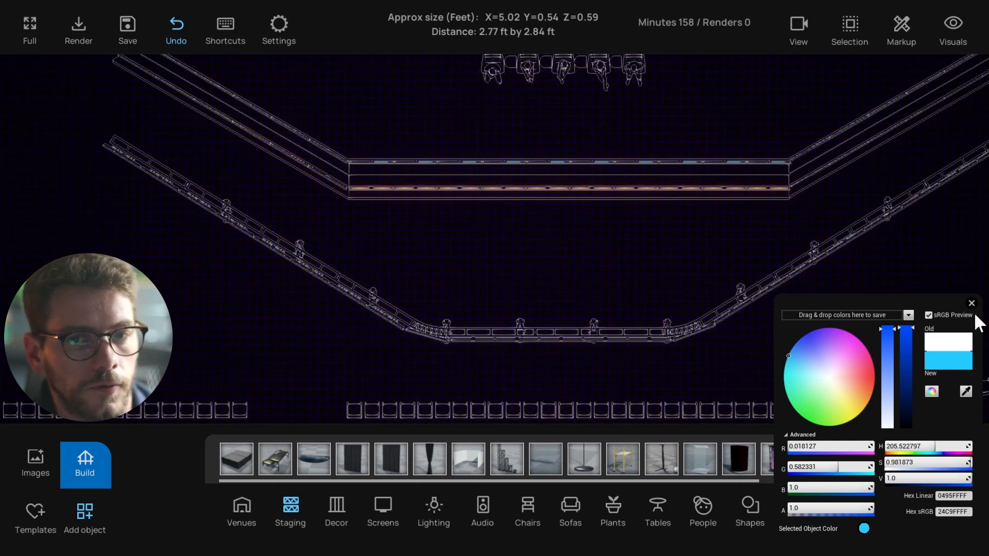
left_click(971, 302)
scroll(532, 291, "up", 2)
scroll(532, 290, "down", 3)
left_click(527, 237)
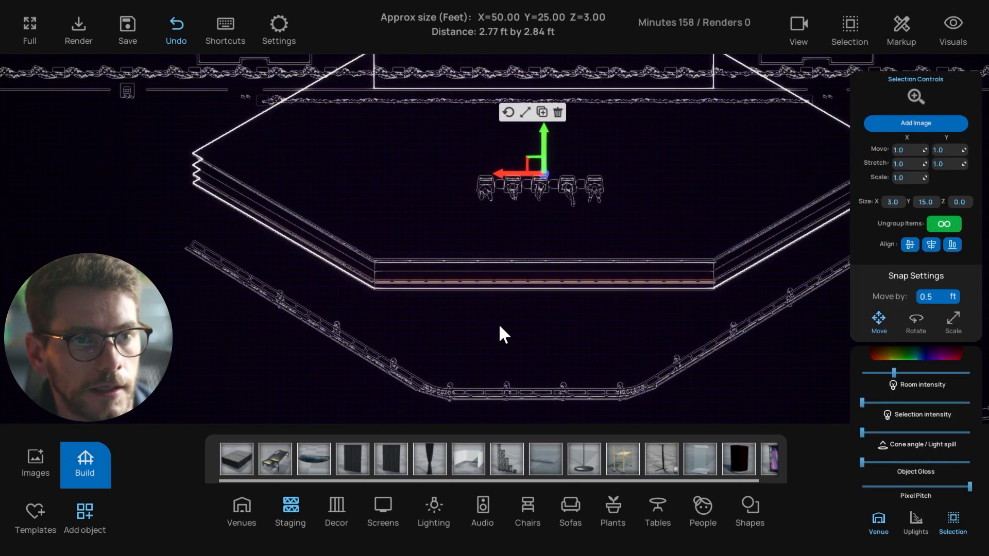
left_click_drag(489, 329, 460, 345)
left_click(460, 346)
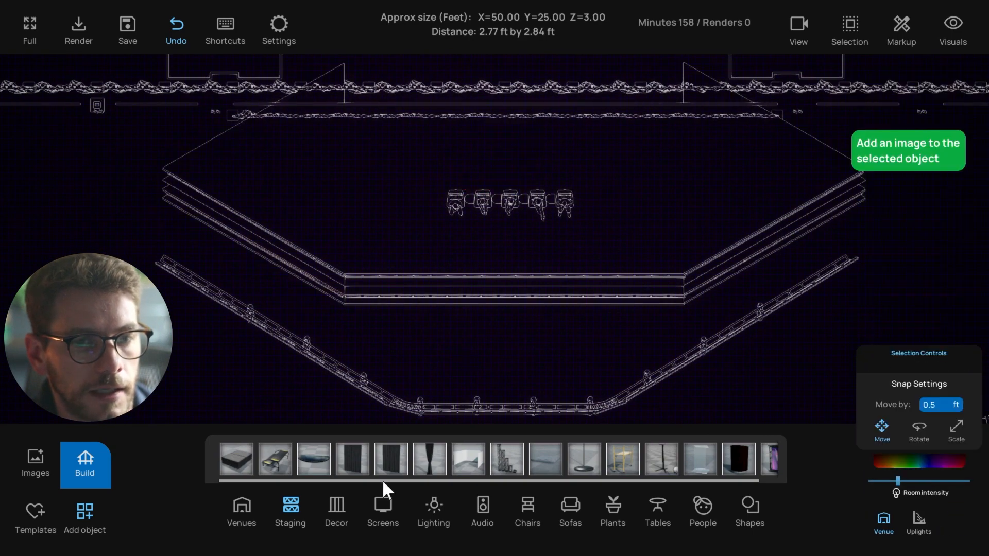
Place a Basic Cube in front of the stage and size it 40 by 30
left_click(750, 508)
left_click_drag(265, 471, 485, 325)
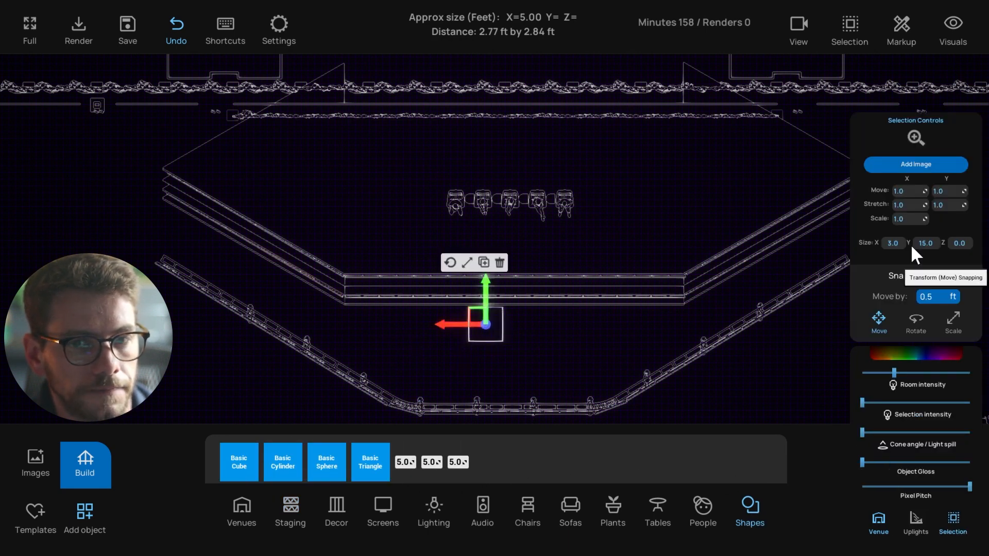
left_click(894, 243)
type("40")
key("Tab")
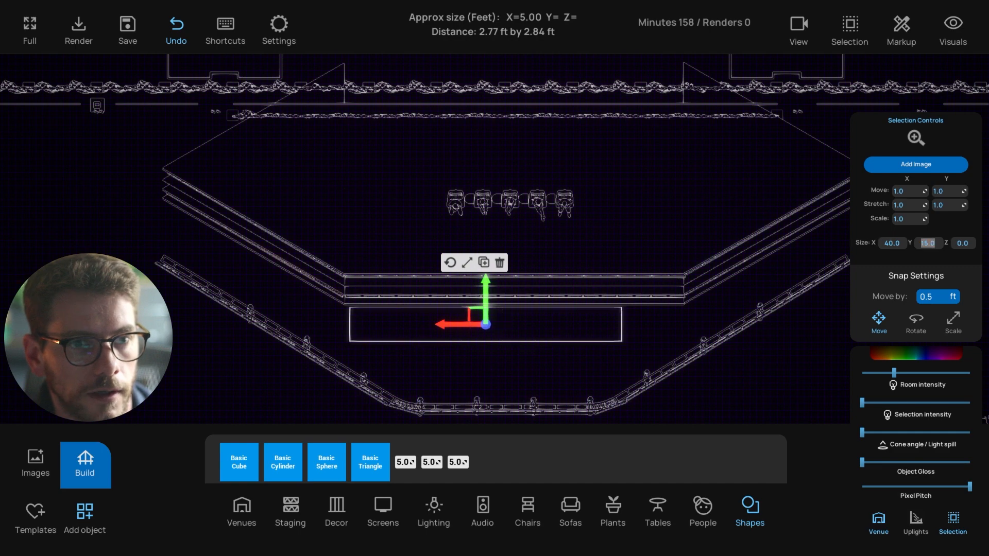
type("30")
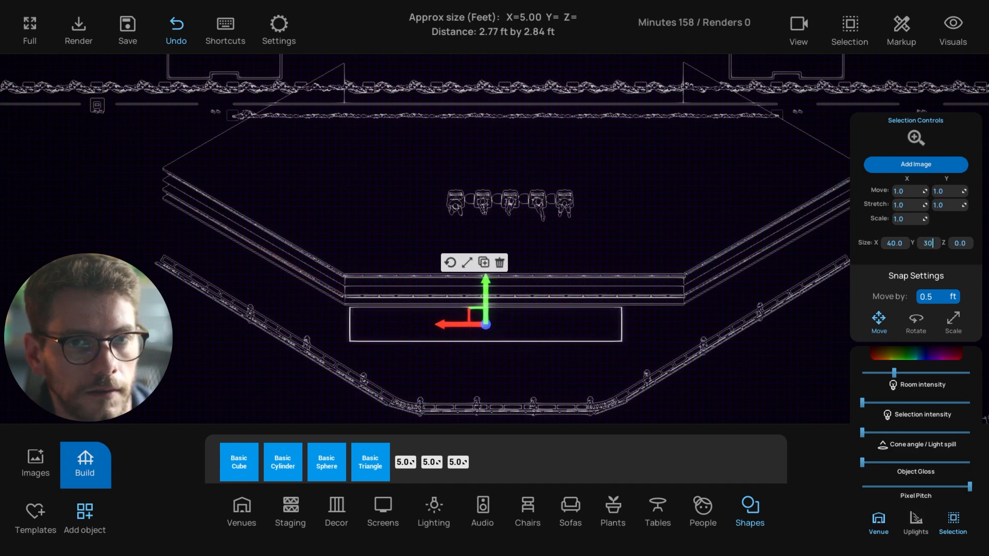
key("Return")
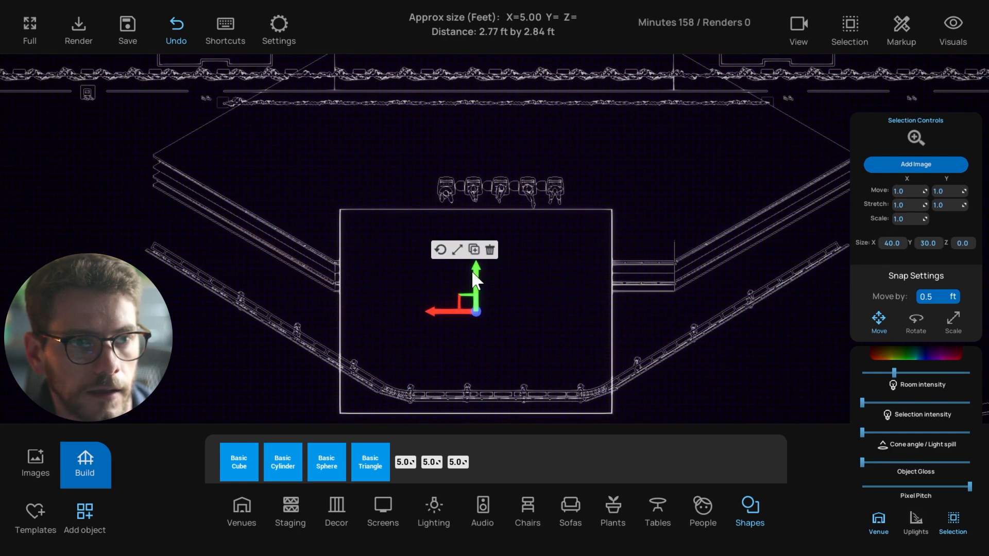
Adjust the block's height, push it against the stage front, and add a Basic Triangle beside it
left_click(457, 251)
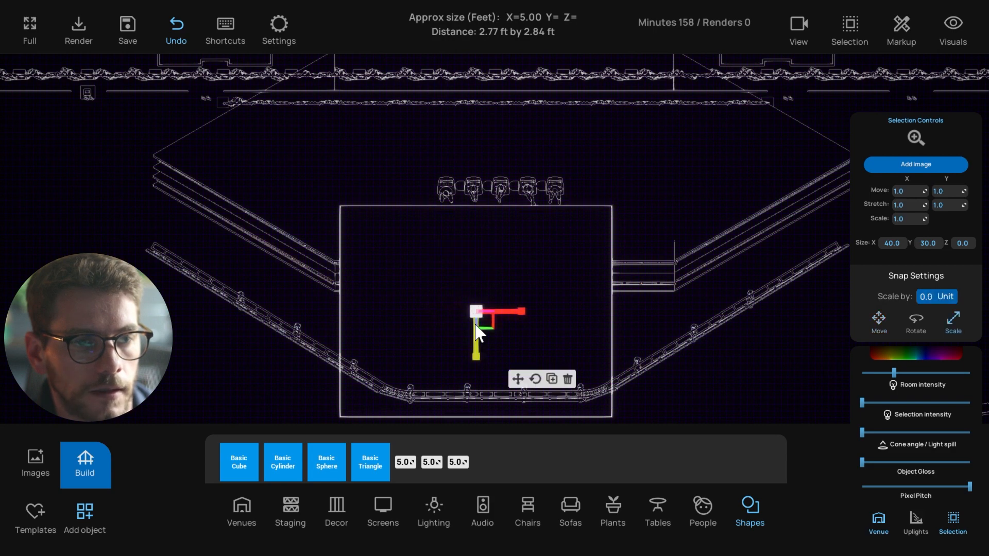
left_click_drag(475, 324, 483, 394)
scroll(484, 401, "down", 3)
left_click(488, 313)
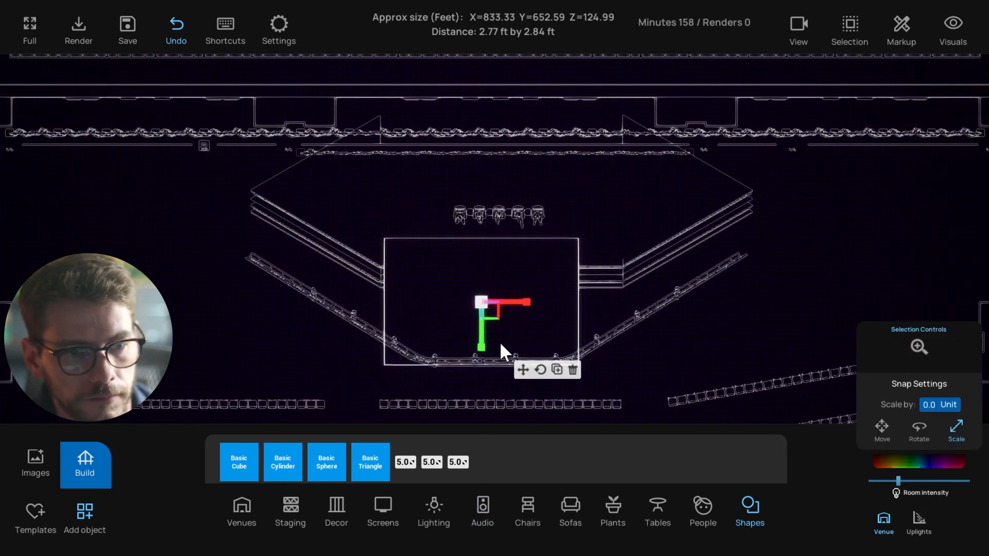
left_click(523, 370)
left_click_drag(472, 288, 488, 245)
left_click(706, 351)
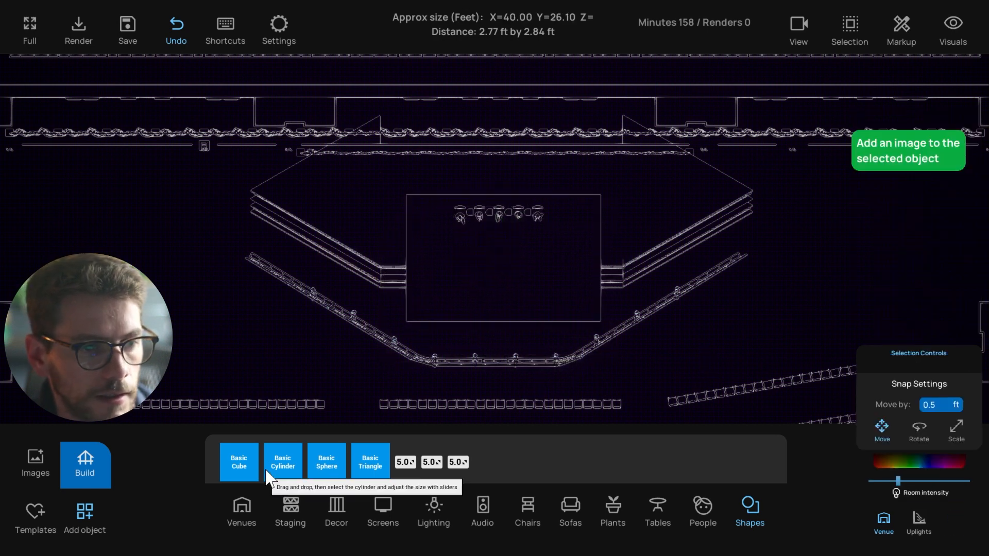
left_click_drag(363, 466, 387, 304)
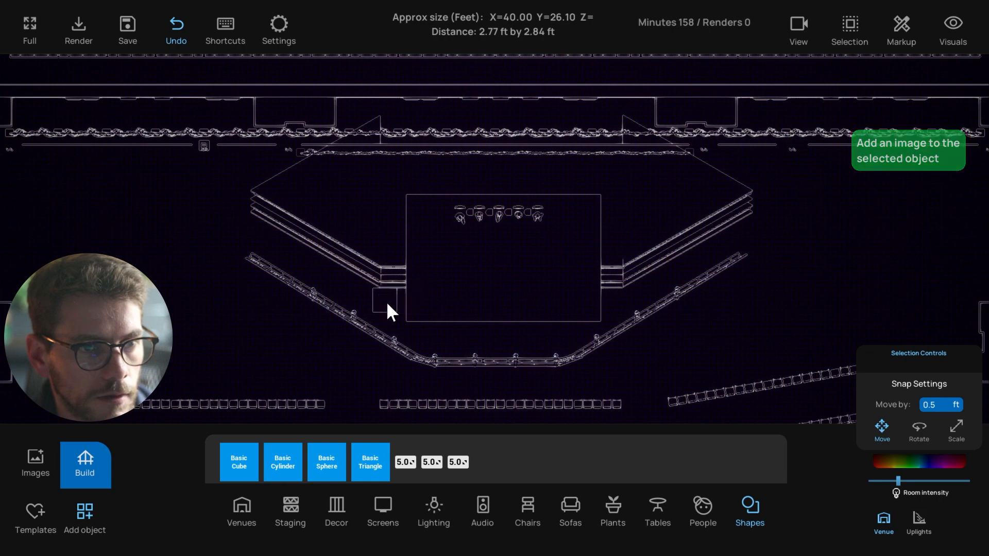
left_click(390, 304)
Focus the 3D view on the triangle, then rotate it and raise it upward
key("1")
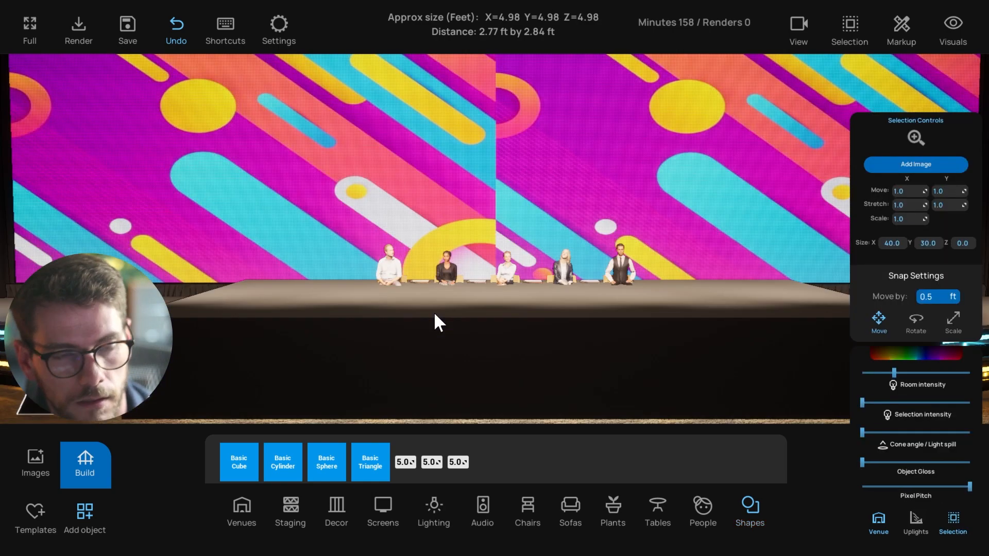
key("f")
scroll(433, 313, "down", 5)
right_click_drag(432, 315, 554, 333)
left_click(546, 258)
mouse_move(540, 312)
left_mouse_down()
mouse_move(534, 302)
mouse_move(541, 314)
left_mouse_up()
left_click(523, 263)
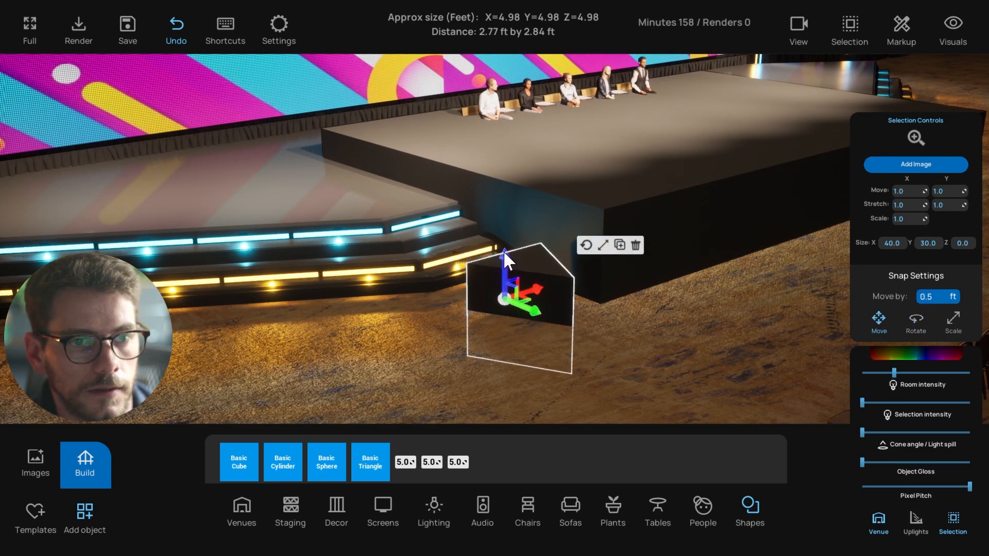
left_click_drag(502, 251, 510, 214)
Turn the triangle around its vertical axis and stretch it into a long wedge
left_click(587, 197)
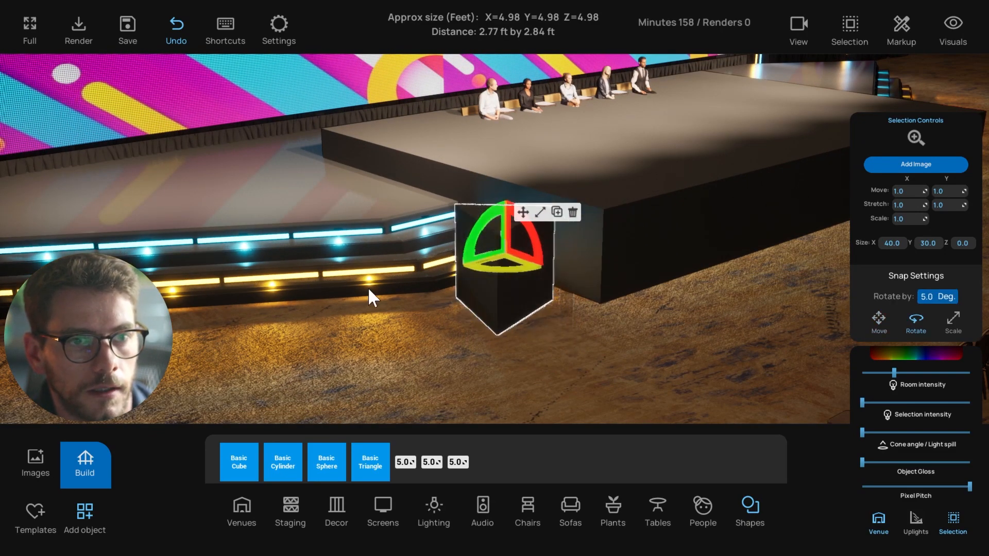
left_click_drag(505, 272, 672, 373)
left_click(539, 213)
left_click_drag(535, 260, 559, 269)
left_click_drag(470, 263, 213, 379)
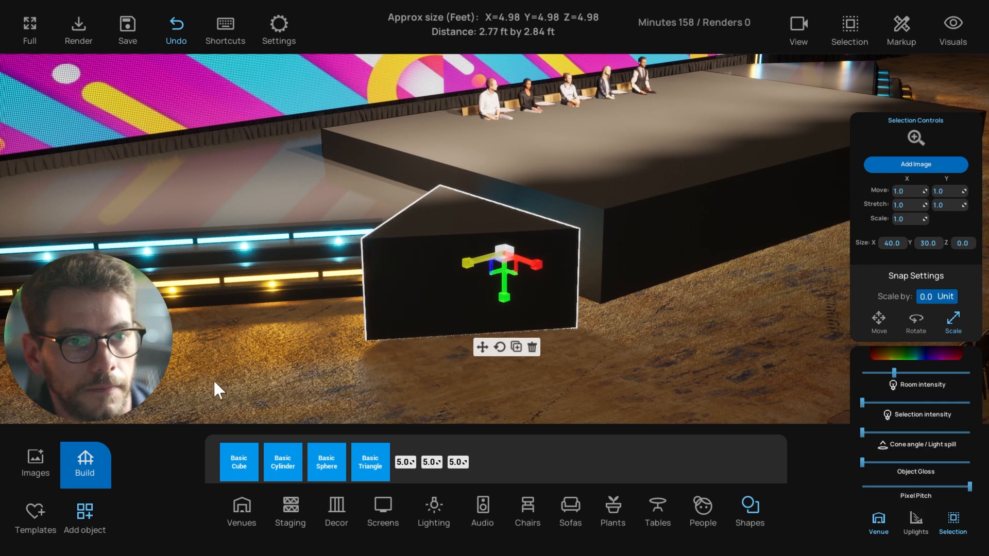
scroll(357, 342, "down", 5)
right_click_drag(413, 330, 495, 289)
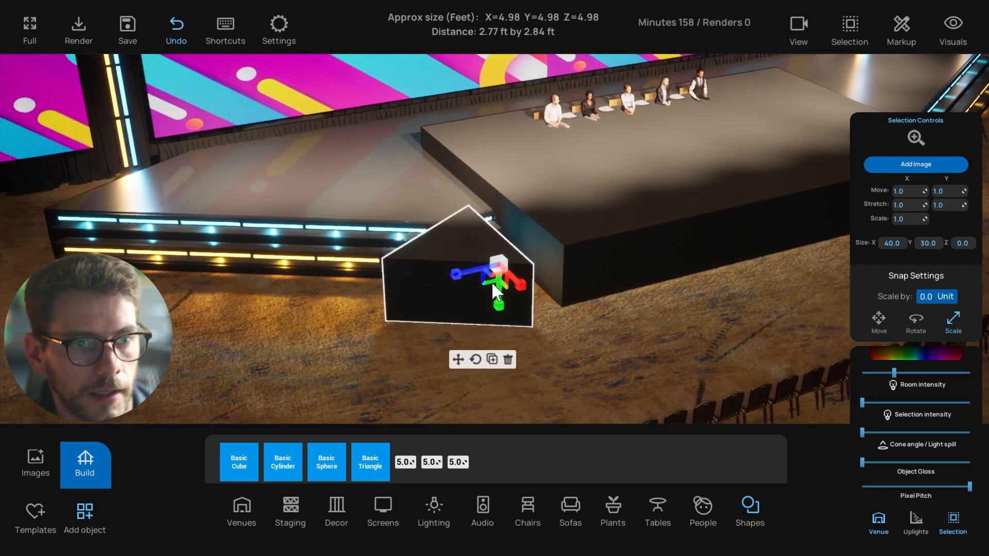
left_click_drag(493, 282, 376, 369)
scroll(358, 390, "down", 2)
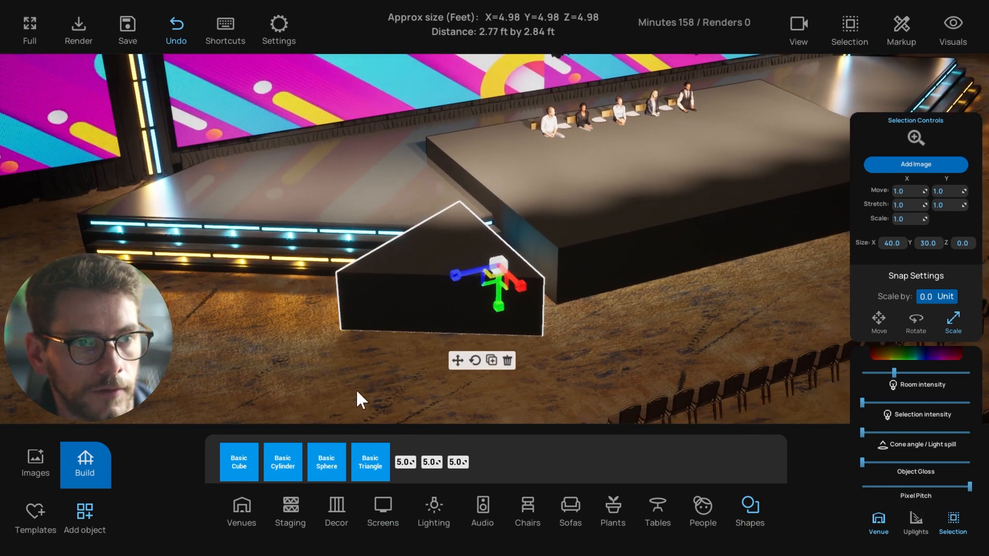
Slide the wedge right along X until it touches the stage platform
left_click(363, 369)
scroll(367, 367, "down", 2)
right_click_drag(268, 353, 364, 348)
left_click(407, 287)
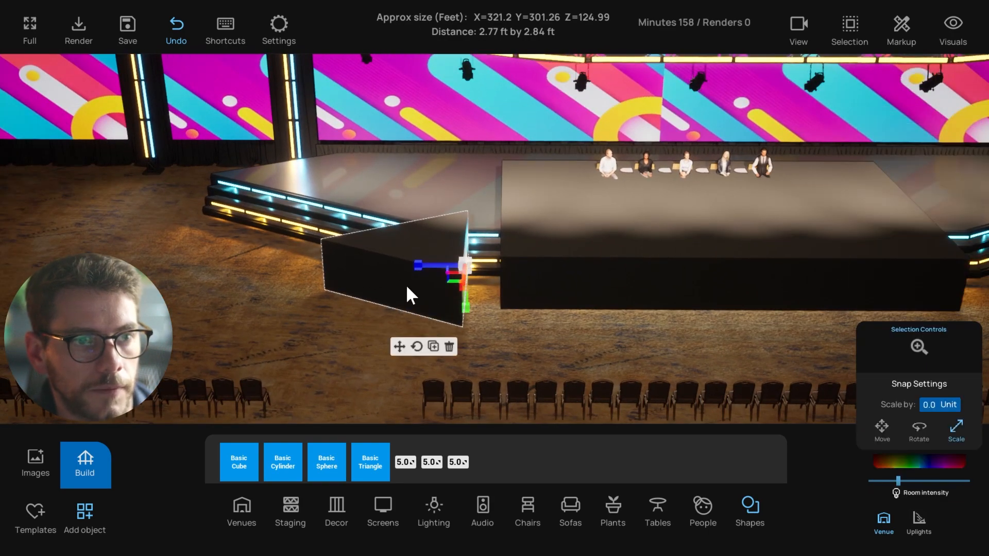
left_click(399, 346)
right_click_drag(481, 324, 452, 282)
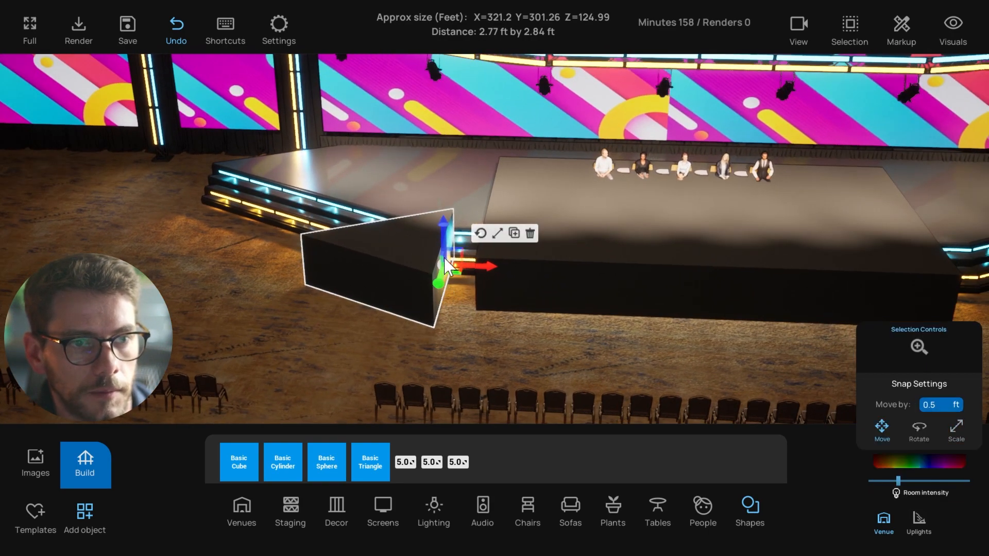
left_click_drag(446, 265, 509, 240)
left_click(636, 309)
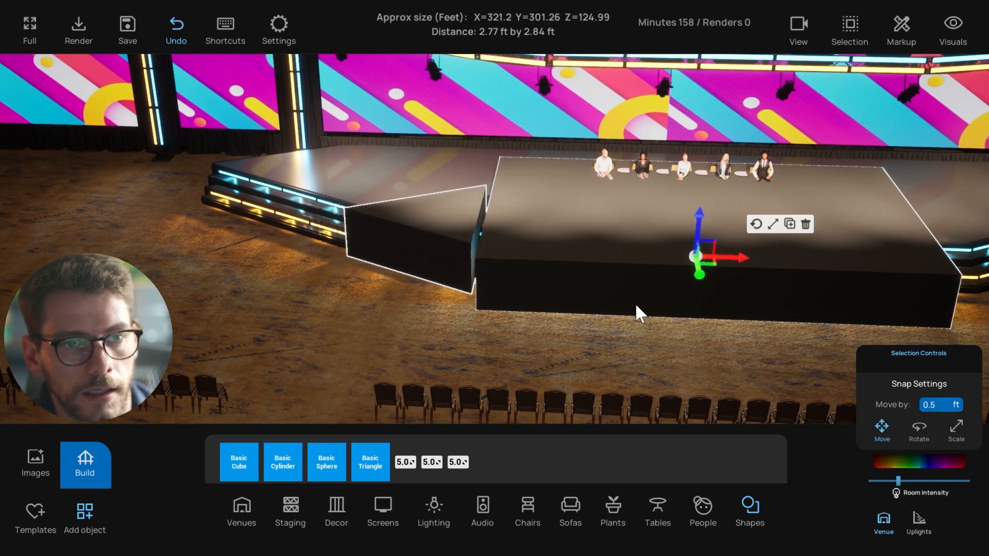
right_click_drag(639, 313, 692, 327)
Tint the test platform cyan and the wedge dark blue, making both glossy
left_click(904, 462)
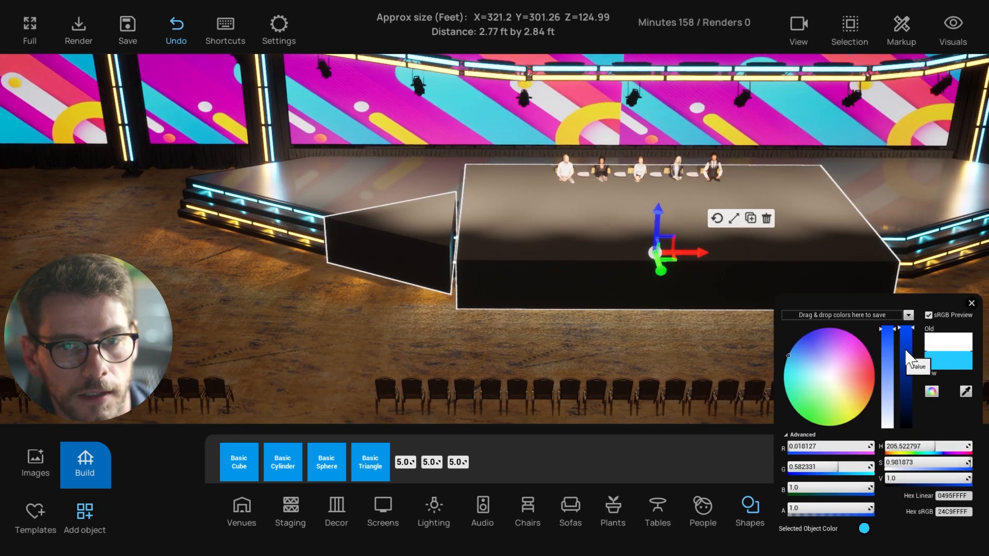
left_click_drag(906, 351, 909, 340)
left_click(431, 265)
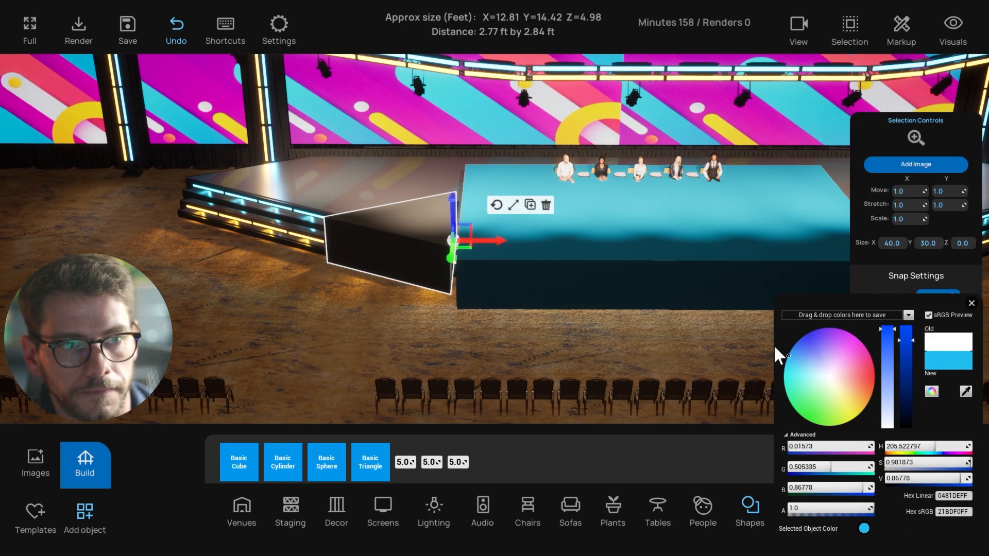
left_click(904, 358)
left_click(972, 303)
left_click(643, 242, "shift")
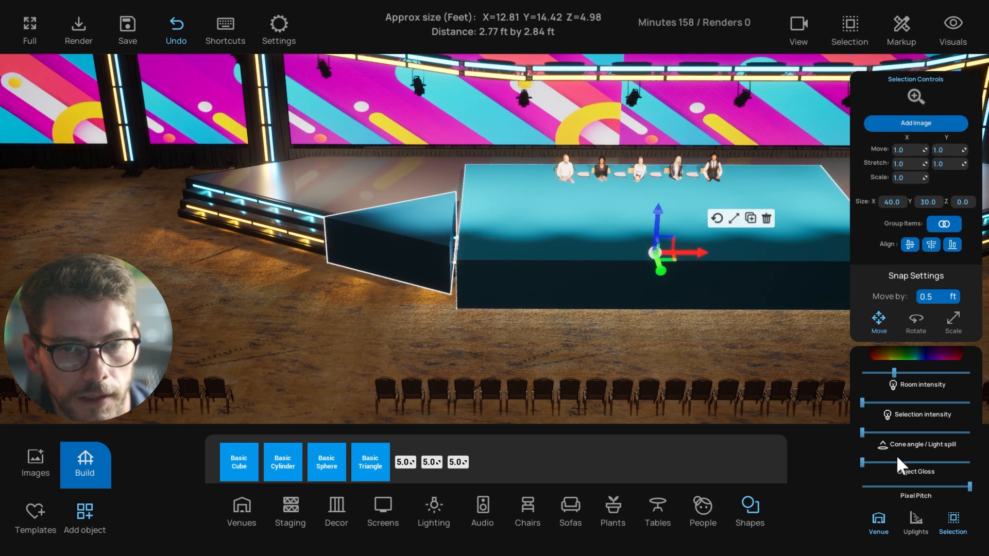
left_click_drag(895, 463, 881, 463)
left_click(690, 348)
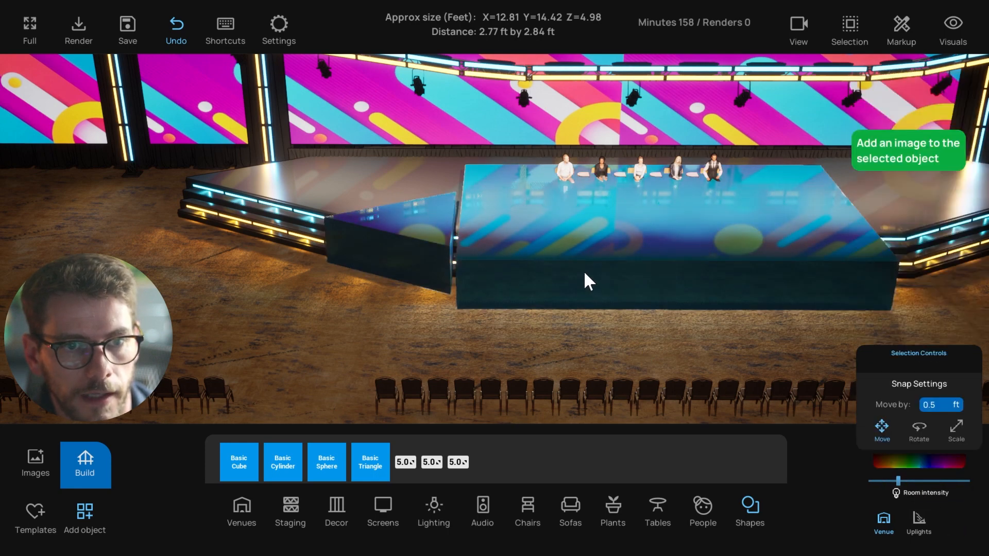
Delete the cyan test platform and the triangle wedge
left_click(583, 270)
left_click(538, 203)
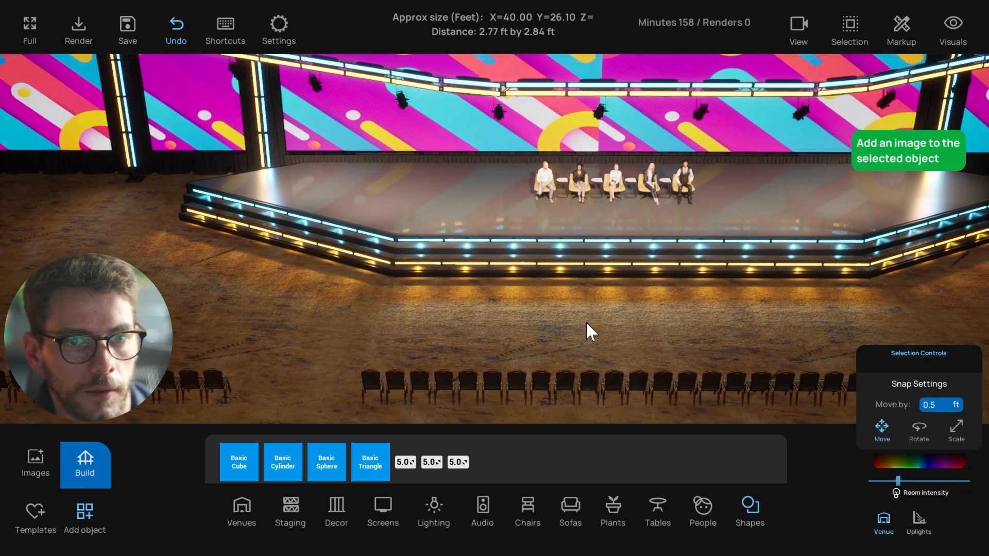
key("d")
key("s")
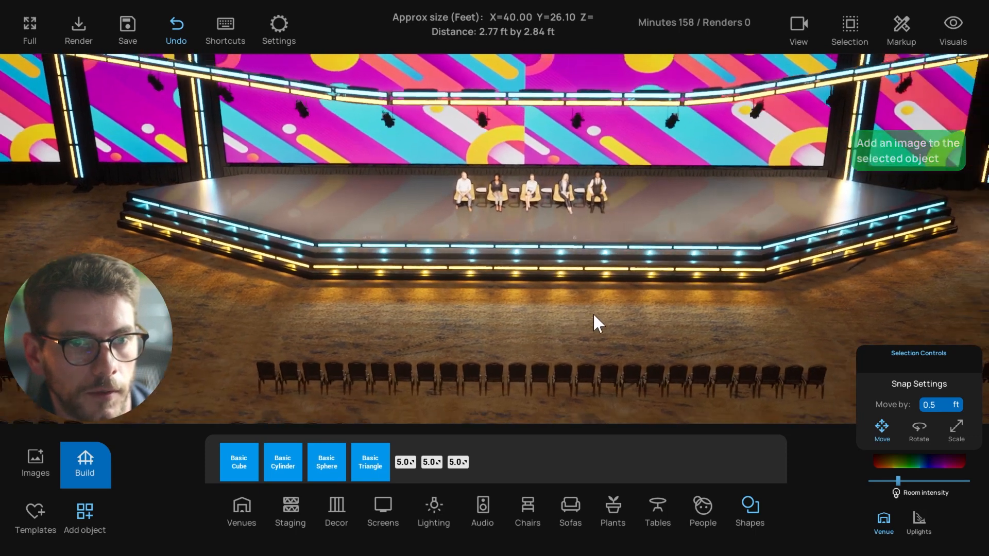
right_click_drag(593, 314, 620, 311)
key("a")
Ungroup the tiered panel stage into separate pieces
left_click(422, 228)
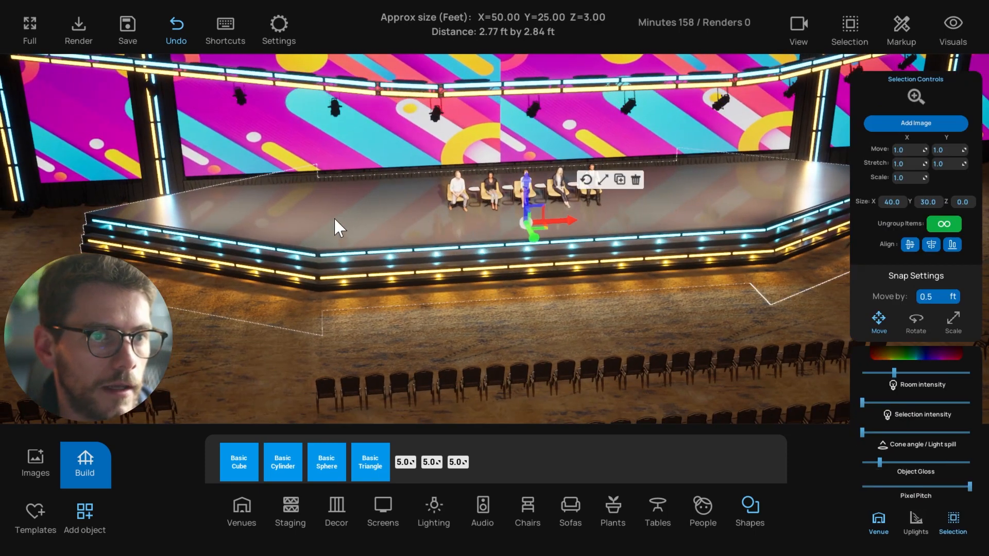
right_click_drag(333, 218, 402, 246)
key("a")
key("a")
right_click_drag(352, 196, 335, 363)
key("w")
right_click_drag(592, 295, 508, 270)
left_click(385, 237)
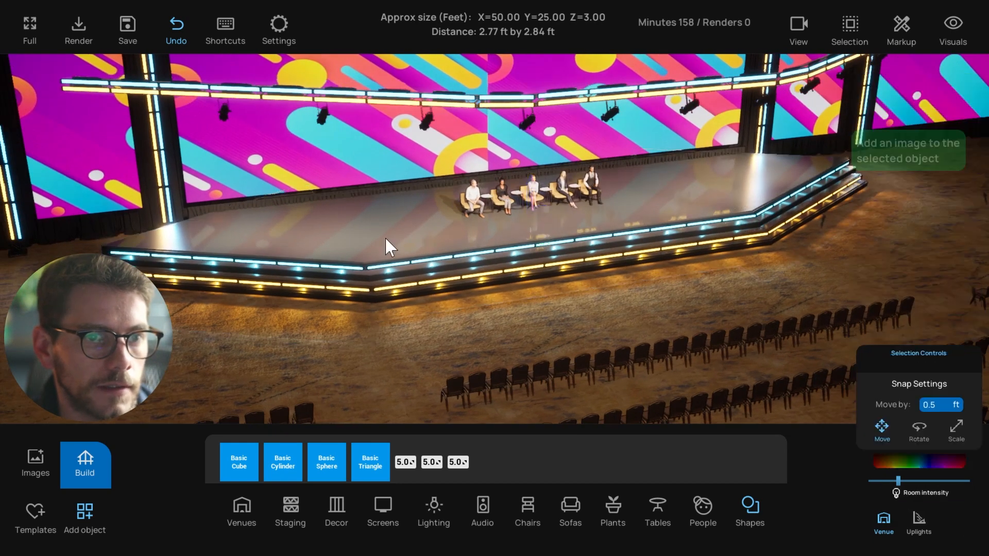
right_click_drag(311, 241, 388, 228)
left_click(945, 225)
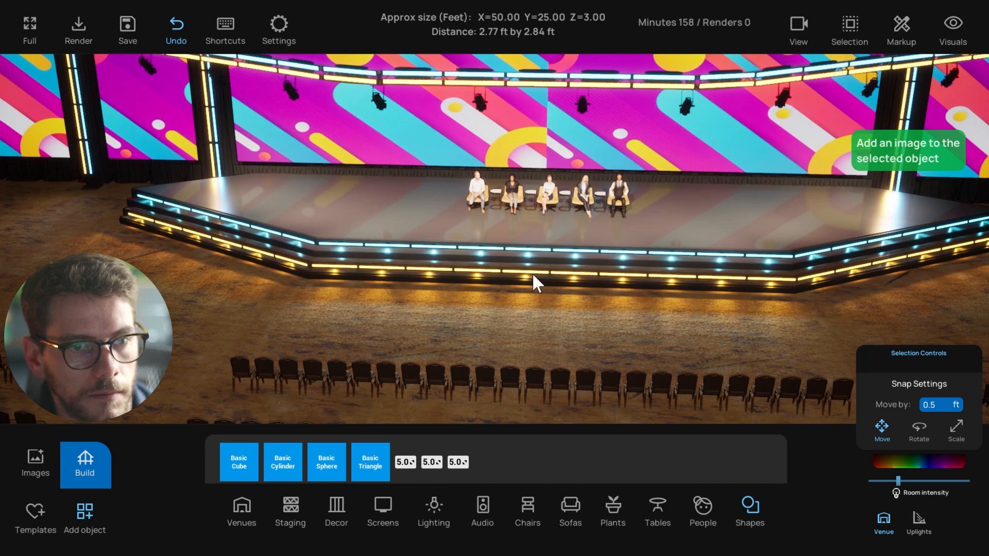
right_click_drag(532, 273, 491, 230)
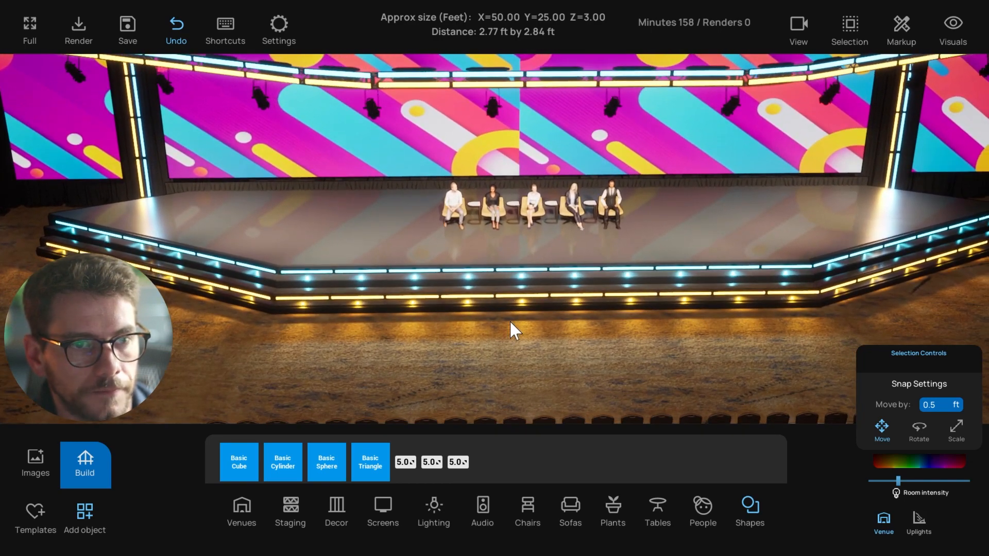
left_click(84, 514)
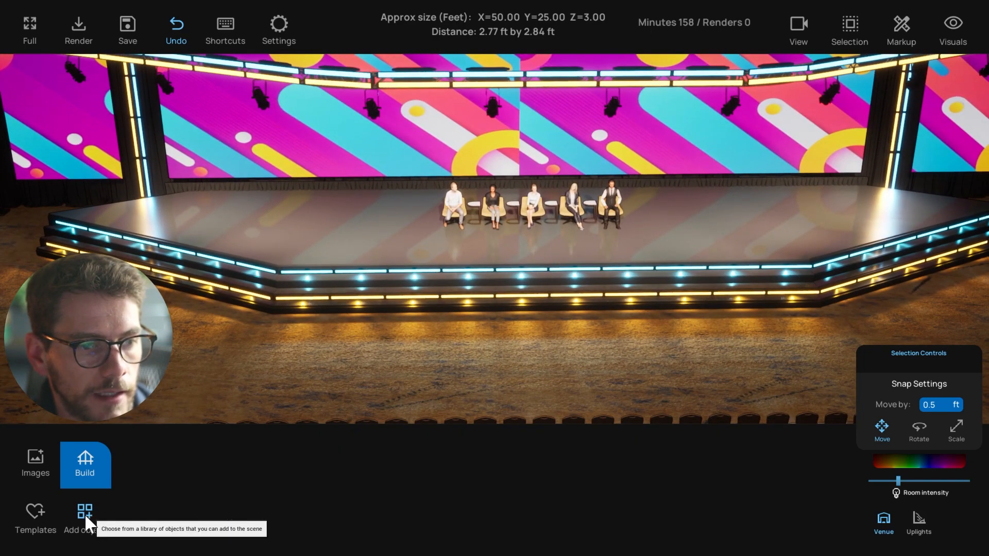
Place a lighting fixture on the stage floor, tilt it downward and raise it
left_click(432, 510)
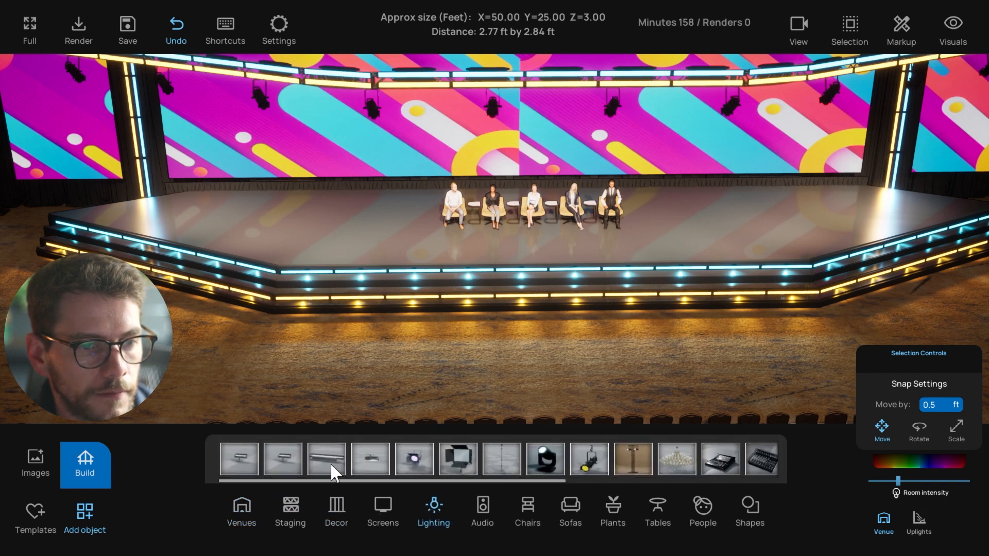
left_click_drag(330, 466, 457, 323)
left_click(465, 309)
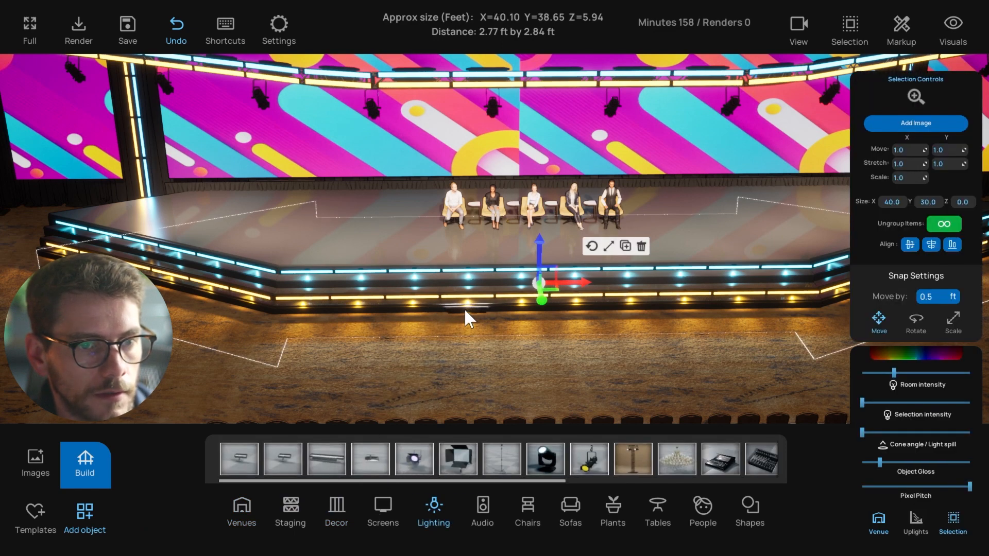
left_click(463, 310)
key("f")
right_click_drag(449, 344, 588, 345)
left_click(576, 230)
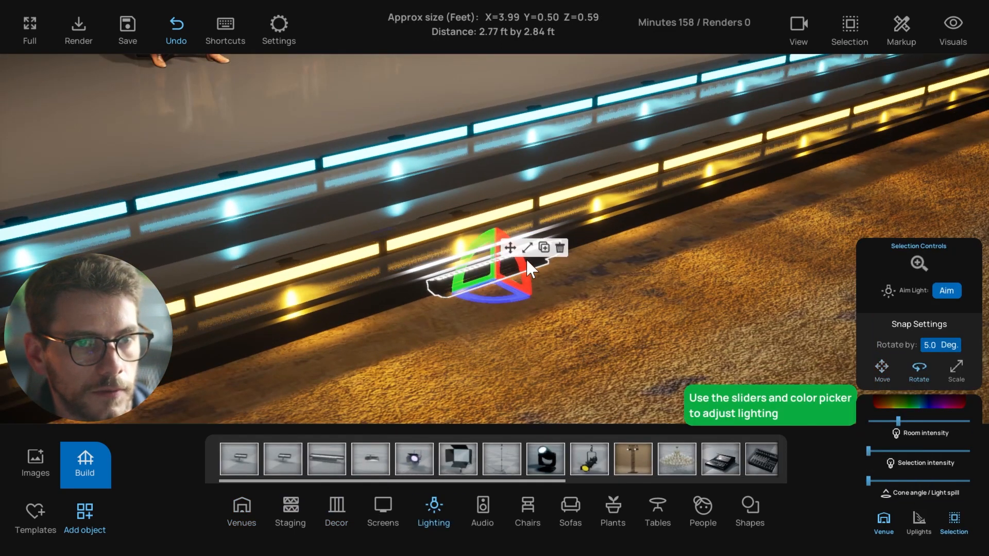
left_click_drag(524, 268, 538, 355)
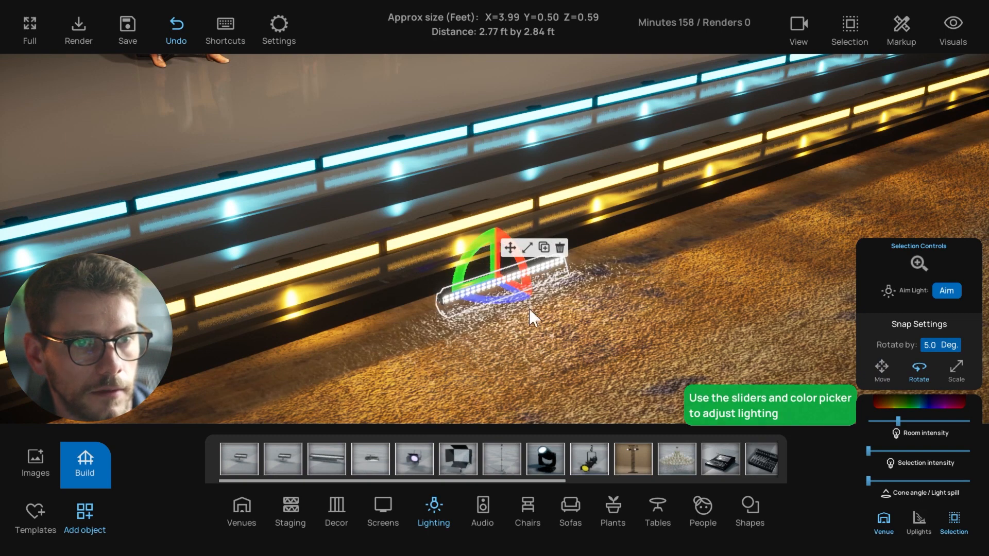
left_click(511, 250)
left_click_drag(493, 253, 492, 234)
right_click_drag(421, 270, 443, 265)
Delete the tilted light fixture from the stage
left_click(344, 275)
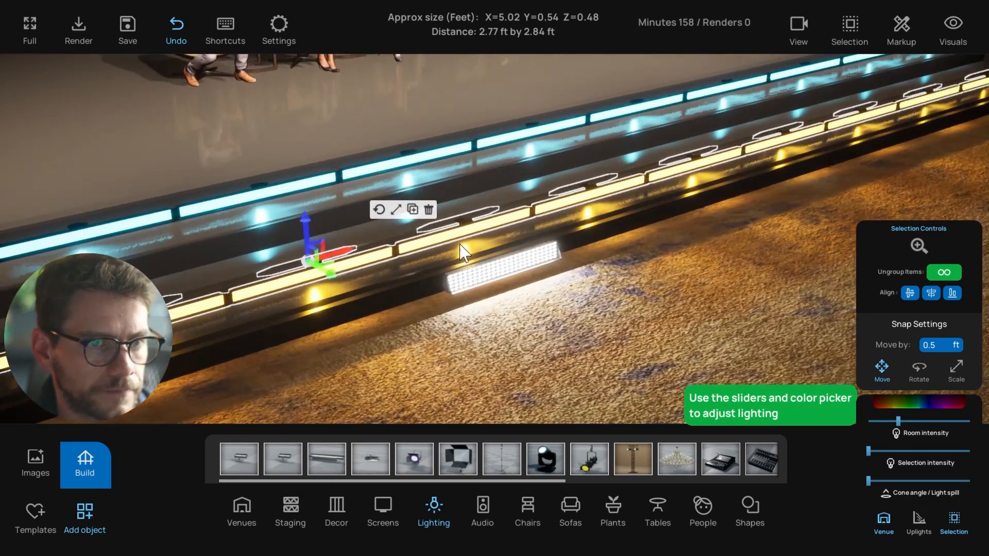
left_click(447, 262)
scroll(489, 271, "up", 2)
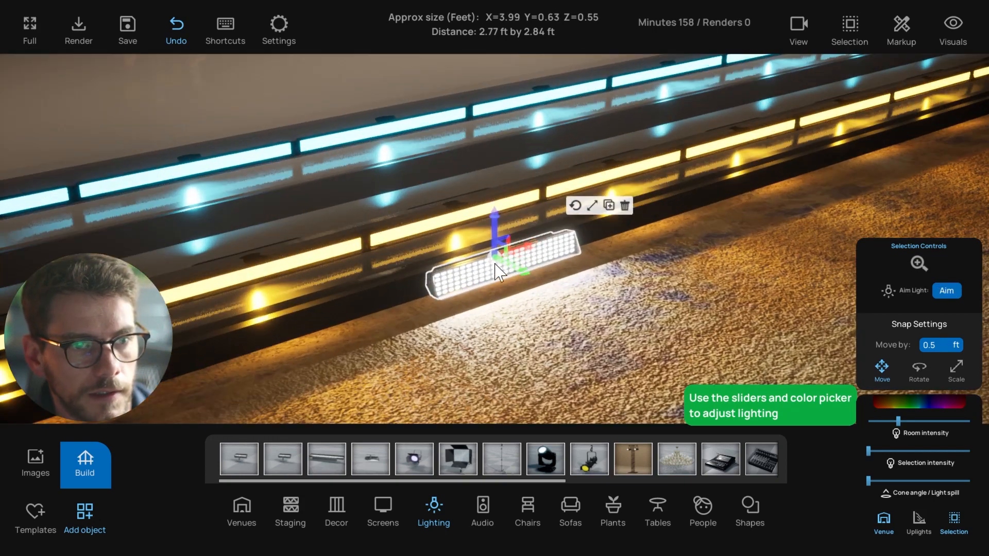
scroll(479, 283, "down", 3)
left_click(624, 212)
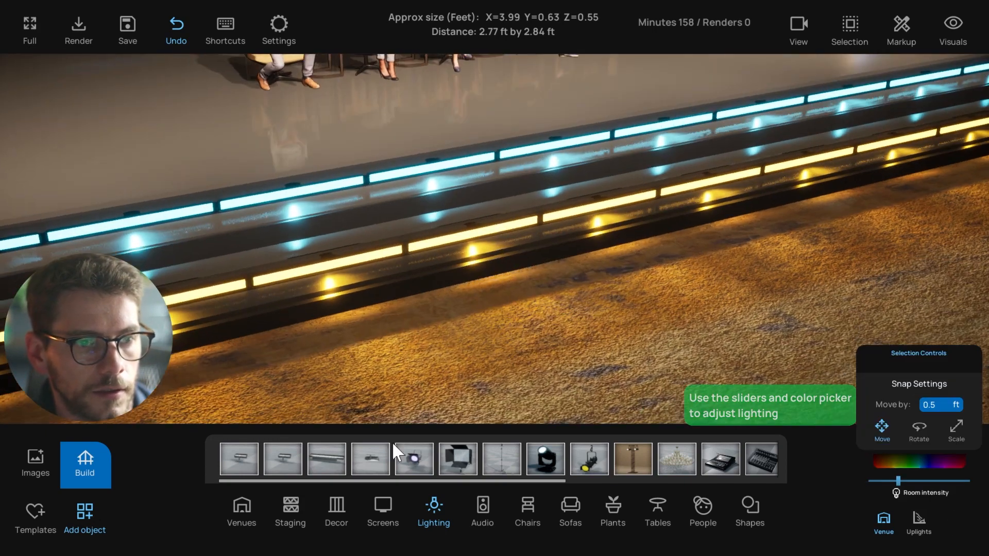
Try an LED up light with adjustable cone on the floor, then delete it
left_click_drag(256, 463, 437, 325)
key("f")
right_click_drag(452, 383, 577, 309)
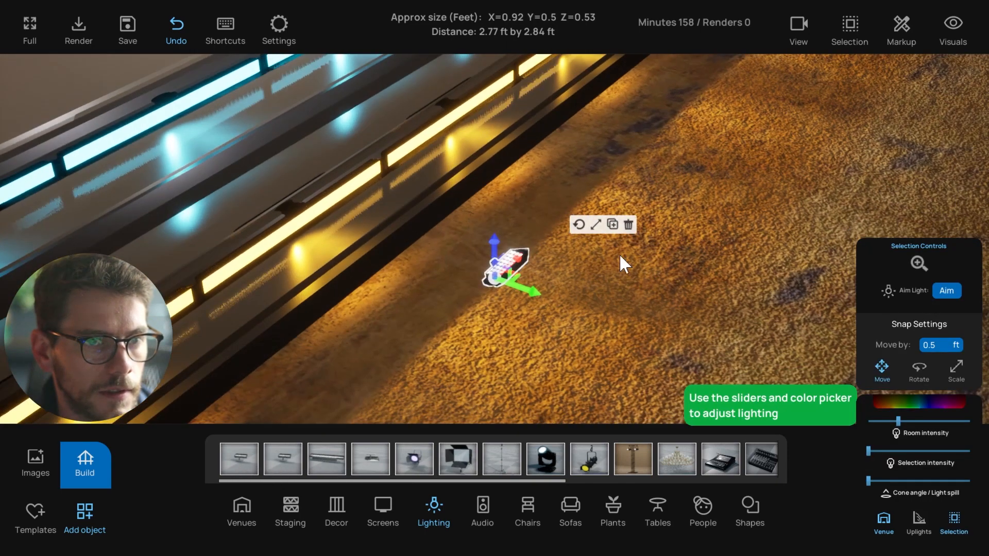
left_click(627, 224)
Place another light fixture on the floor and tilt it
left_click_drag(333, 424, 429, 311)
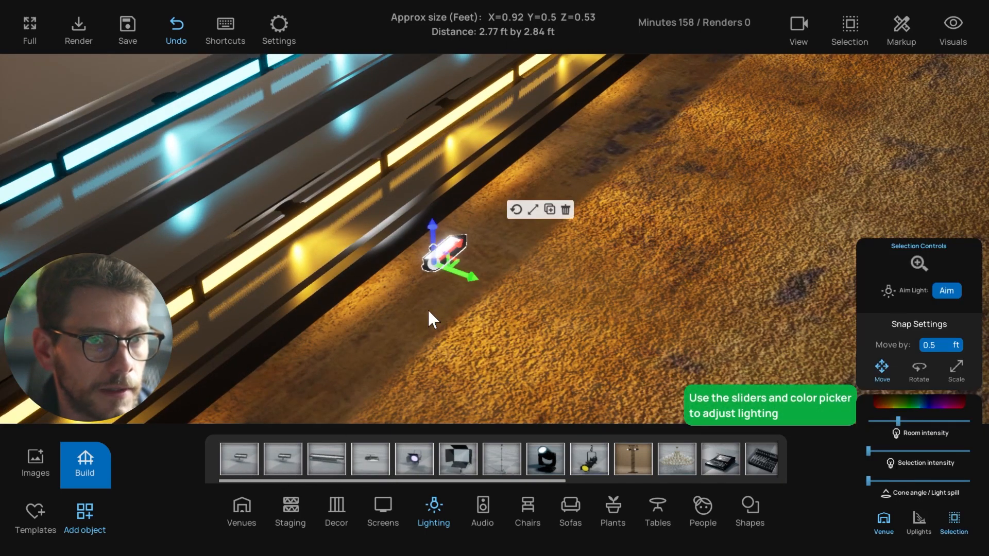
right_click_drag(429, 311, 475, 314)
right_click_drag(507, 214, 428, 233)
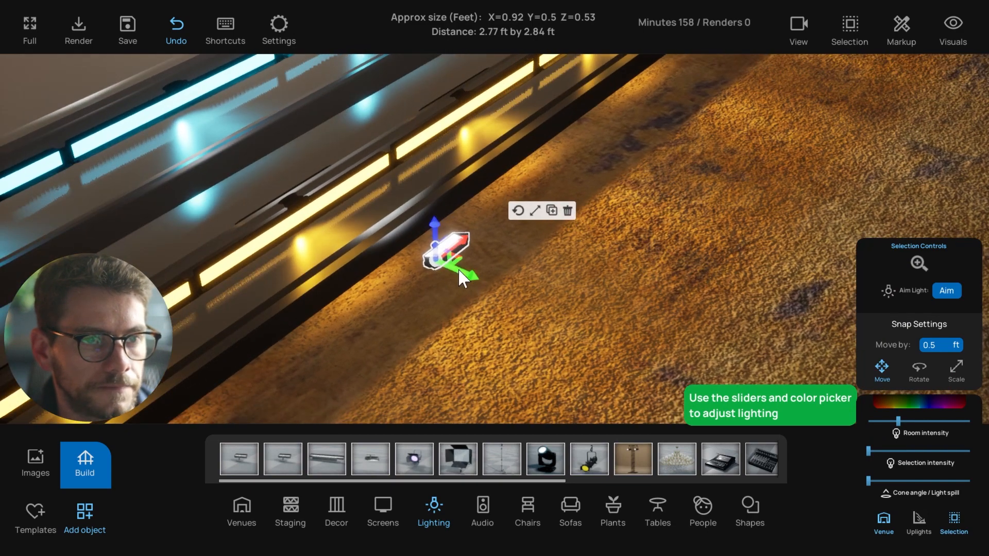
right_click_drag(459, 271, 490, 247)
left_click(521, 215)
left_click_drag(447, 228, 468, 249)
Resize the fixture into a long white light bar
left_click(480, 251)
left_click_drag(410, 275, 229, 384)
left_click(230, 385)
left_click(437, 273)
scroll(453, 287, "down", 3)
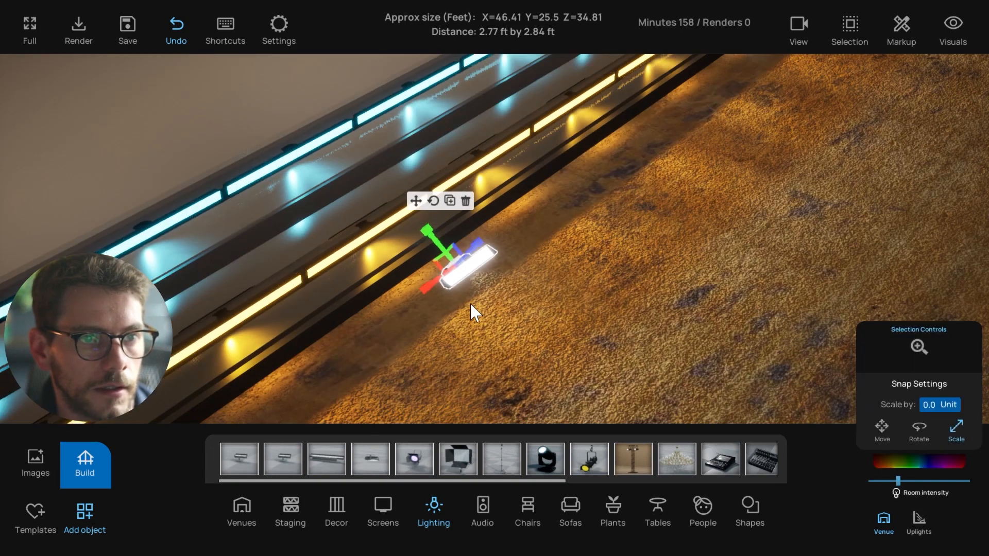
right_click_drag(470, 302, 397, 279)
left_click_drag(356, 300, 206, 359)
left_click(397, 299)
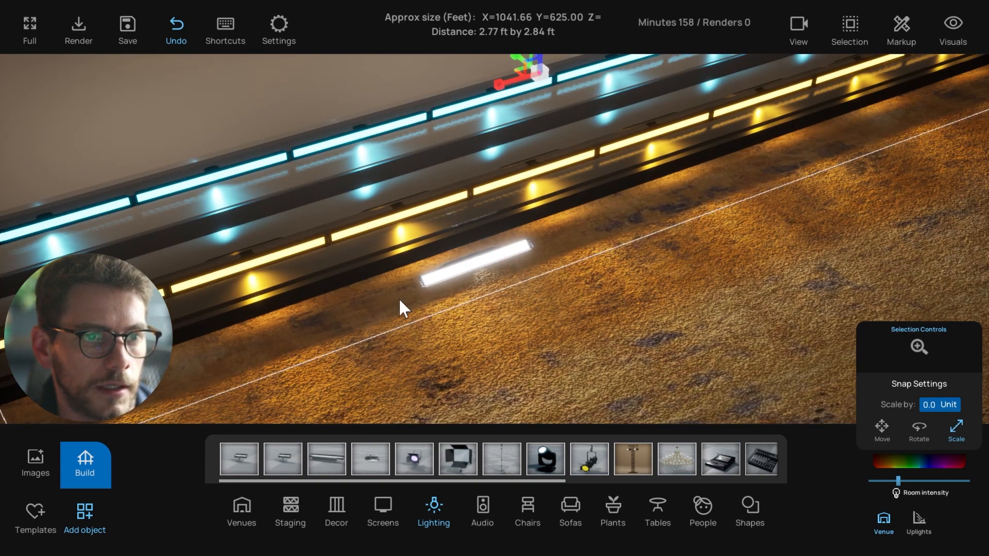
left_click(462, 271)
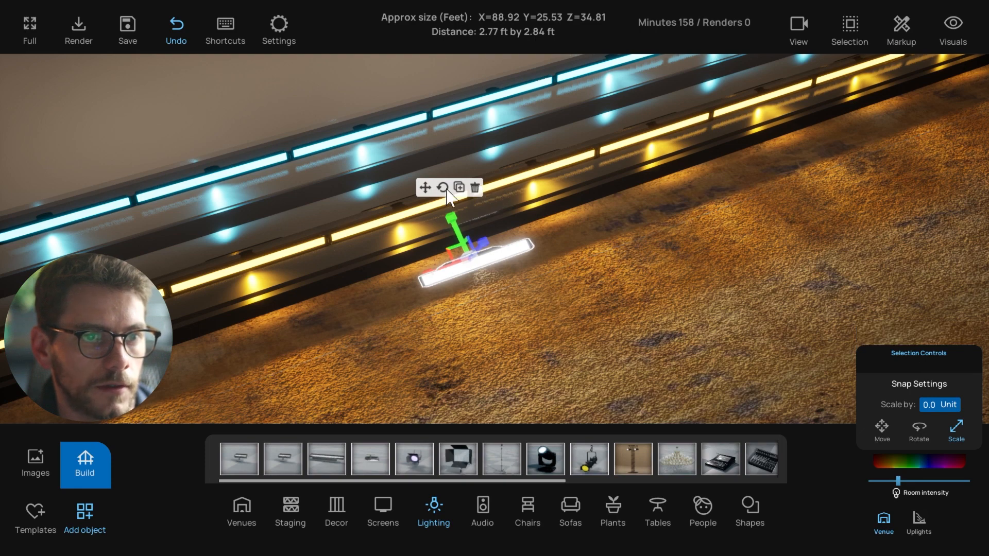
Copy the light bar once to the left and once to the right
left_click(425, 187)
left_click_drag(492, 251, 365, 289, "alt")
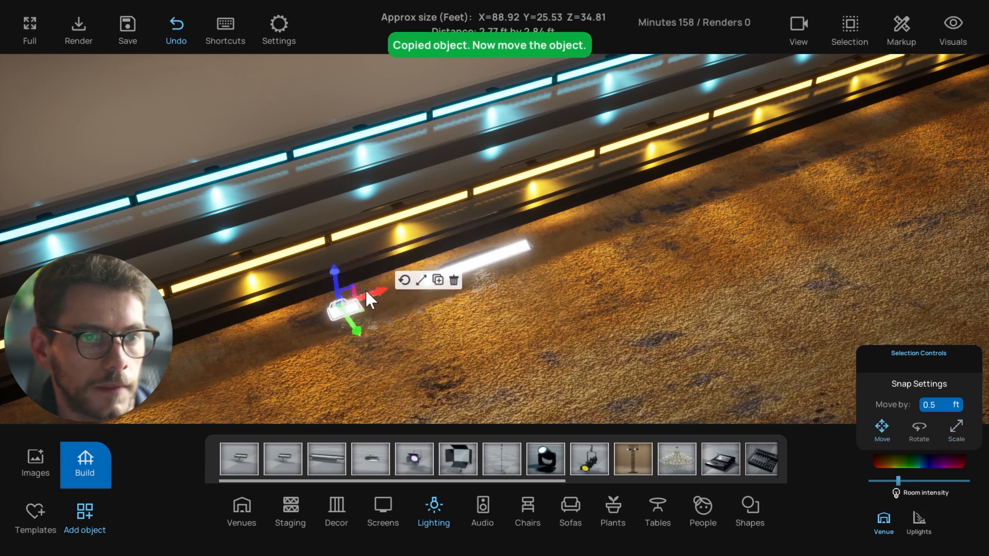
right_click_drag(420, 314, 456, 280)
left_click(477, 267)
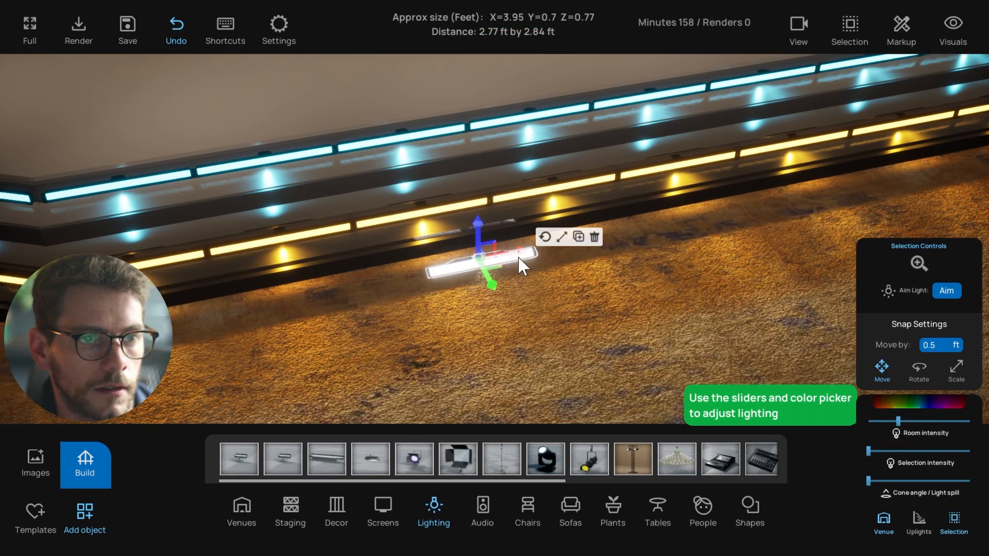
left_click_drag(535, 248, 409, 270, "alt")
Group the three light bars, slide the group along the stage front, then delete it
left_click(534, 251, "shift")
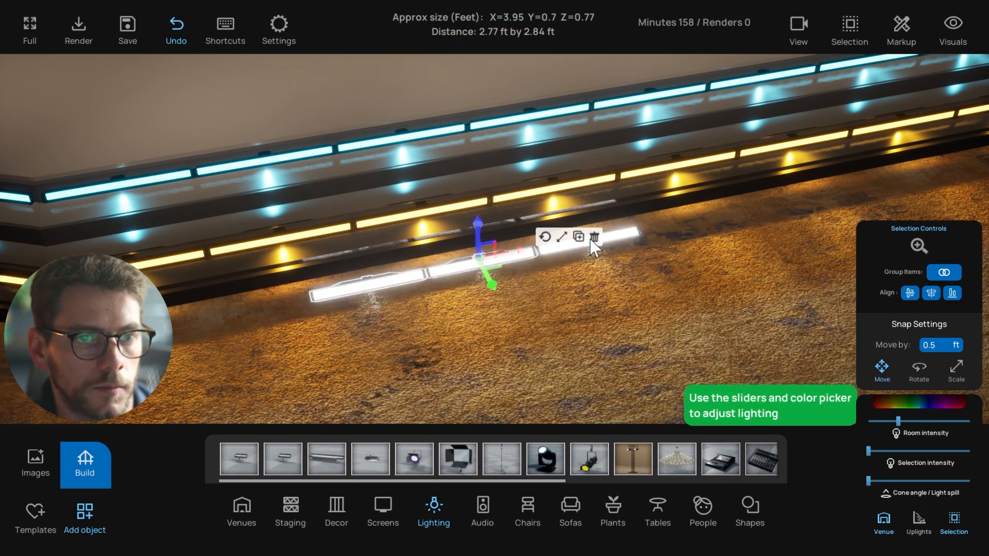
left_click(626, 235, "shift")
left_click(944, 272)
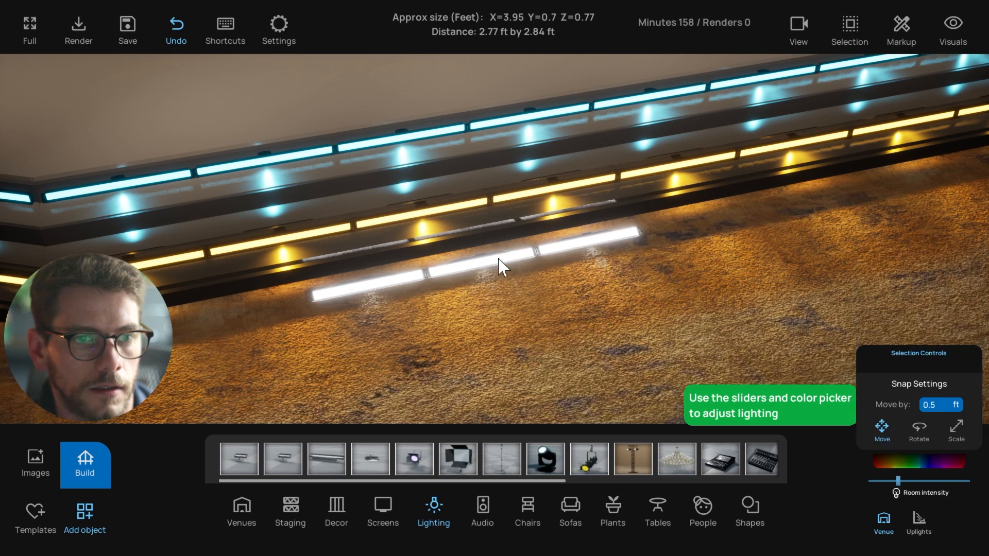
left_click(499, 265)
left_click_drag(504, 266, 704, 256)
key("Delete")
right_click_drag(634, 307, 487, 332)
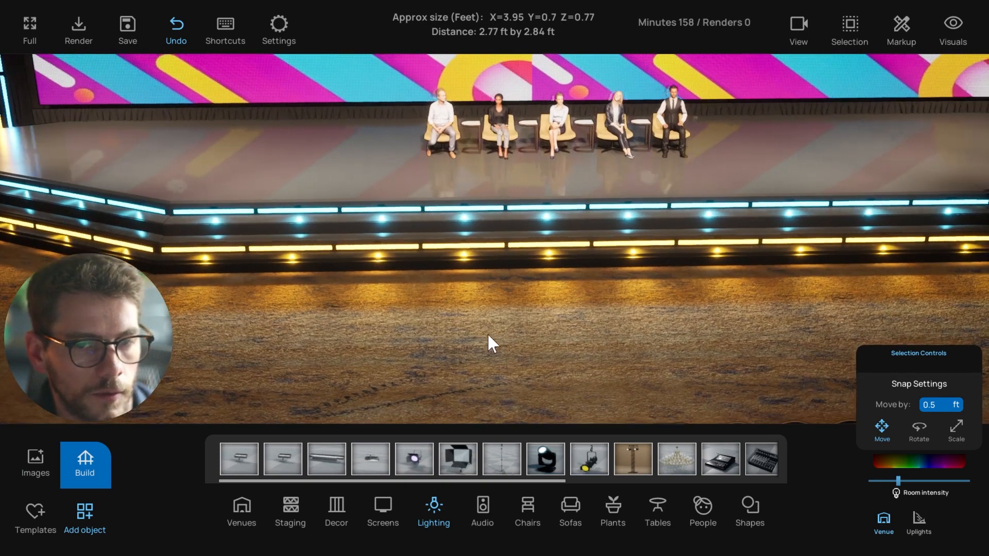
Drop a black Basic Cube in front of the stage, delete it, and return to a frontal view
left_click(747, 510)
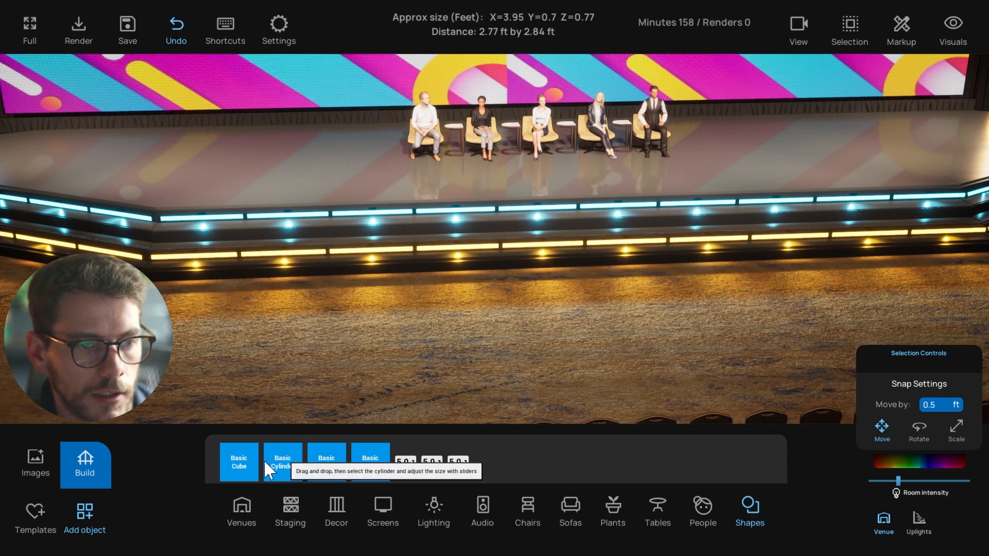
left_click_drag(263, 461, 369, 290)
left_click(363, 254)
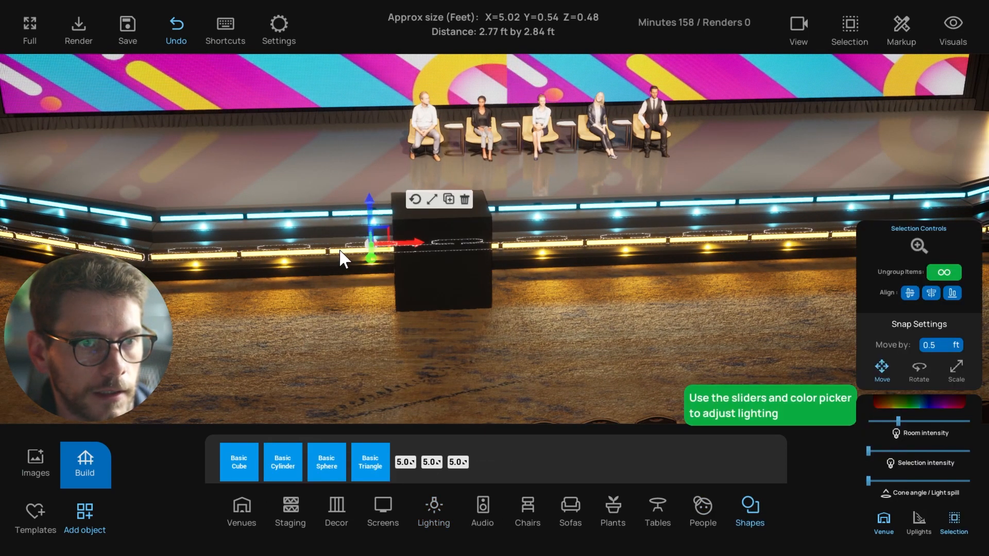
left_click(421, 304)
right_click_drag(422, 305, 332, 265)
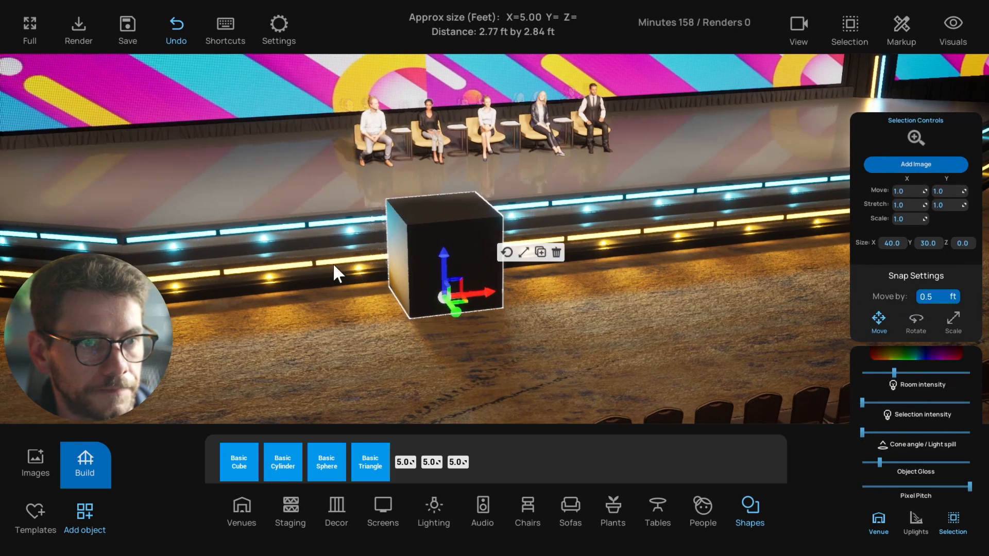
left_click(556, 253)
scroll(489, 311, "down", 2)
right_click_drag(475, 311, 373, 331)
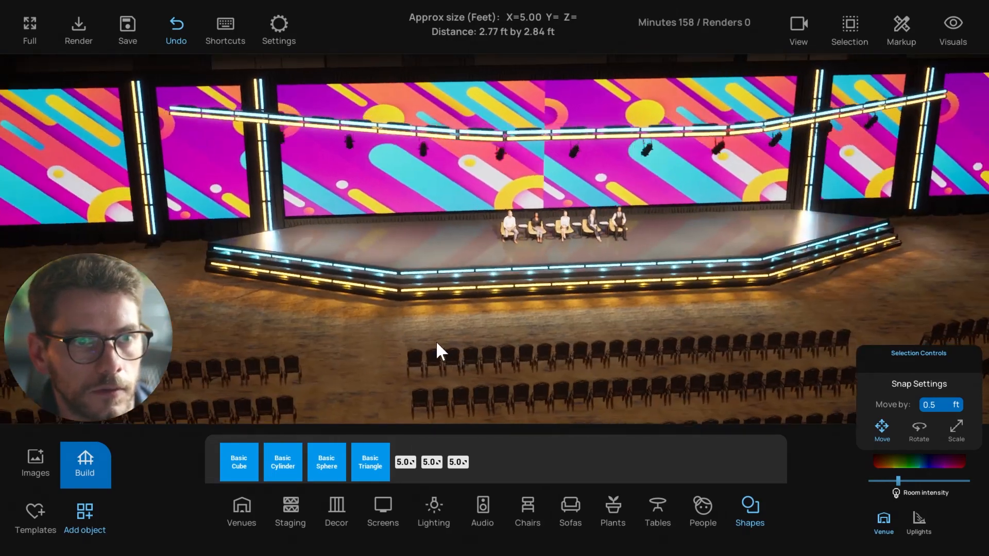
Switch to the top-down wireframe plan and select the curved truss, then deselect it
key("t")
scroll(504, 362, "up", 10)
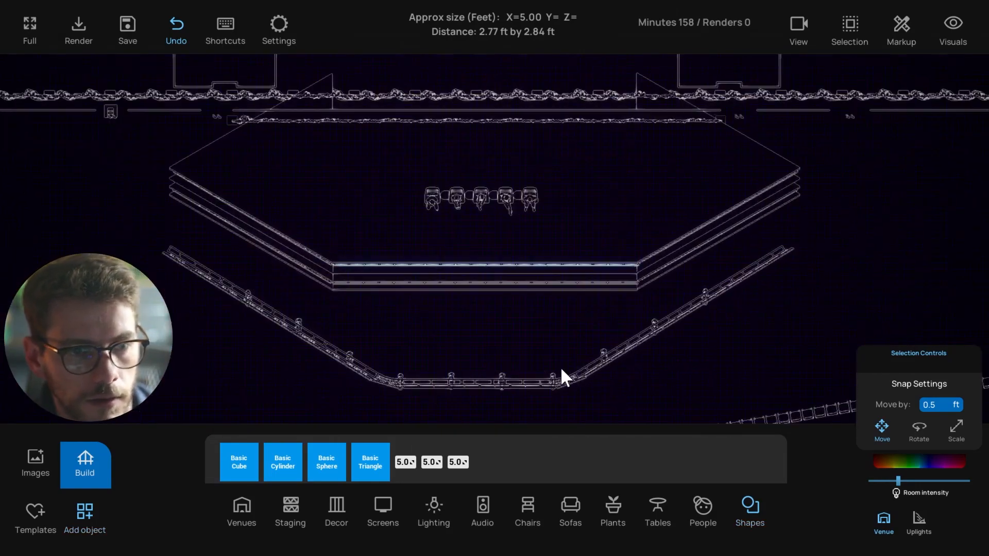
scroll(546, 325, "up", 3)
left_click(525, 337)
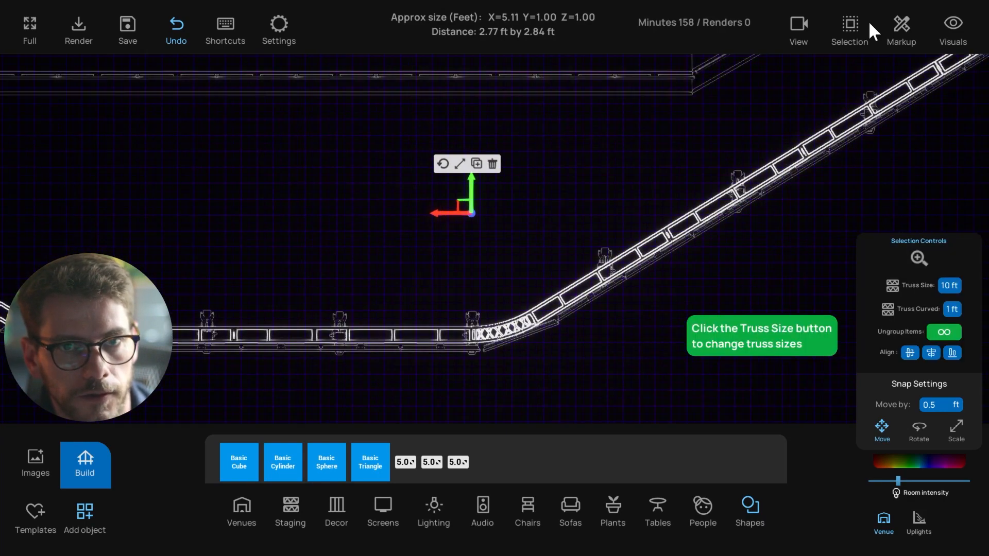
left_click(855, 28)
left_click(515, 329)
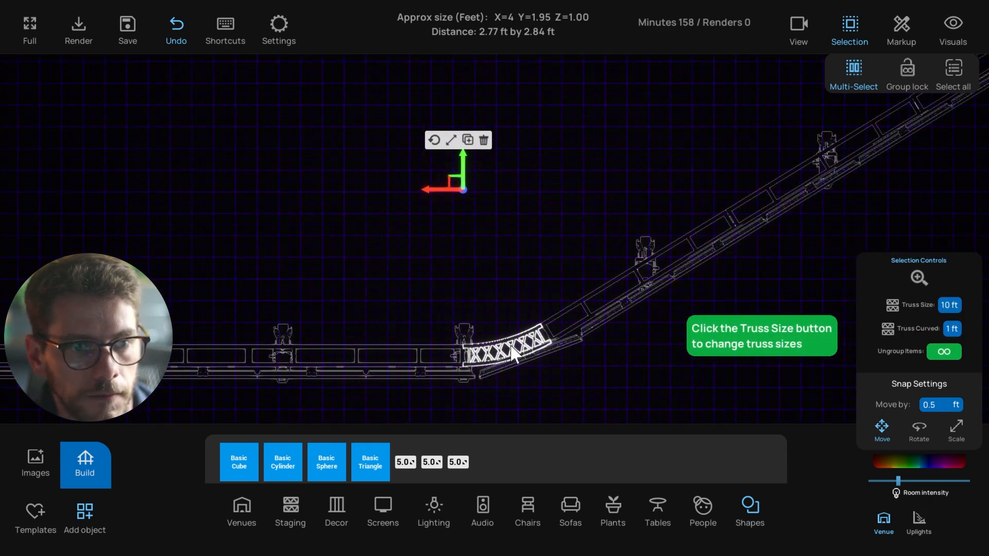
scroll(502, 354, "down", 3)
left_click(544, 353)
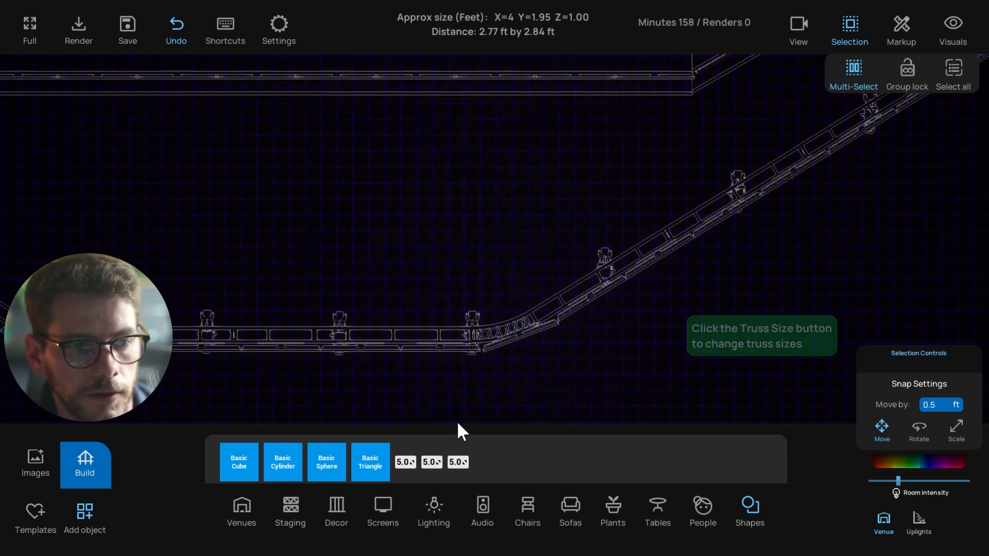
scroll(367, 379, "down", 2)
middle_click_drag(367, 379, 412, 376)
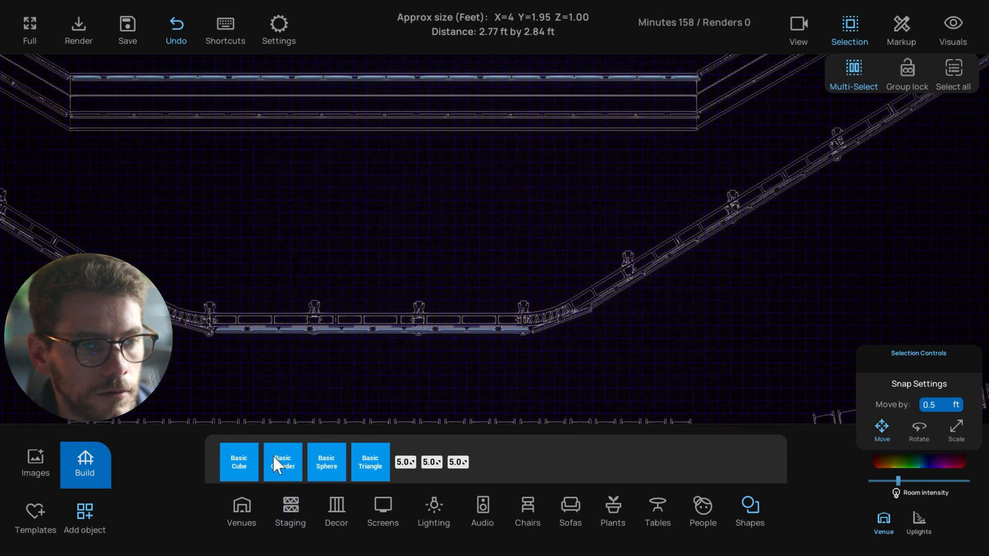
Place a small Staging truss piece, delete it, and open the build-by-category Room settings
left_click(297, 508)
left_click_drag(441, 467, 460, 236)
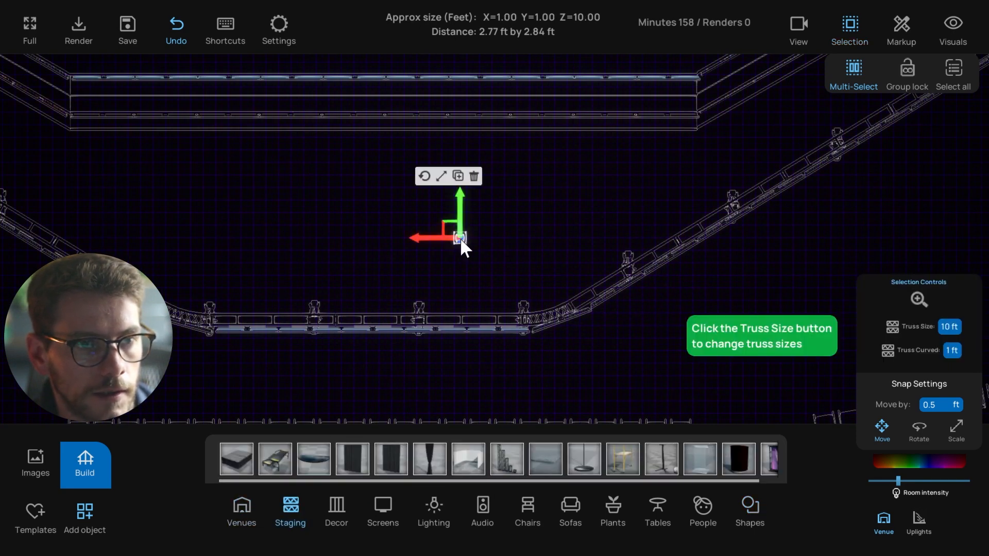
left_click(474, 176)
left_click(85, 463)
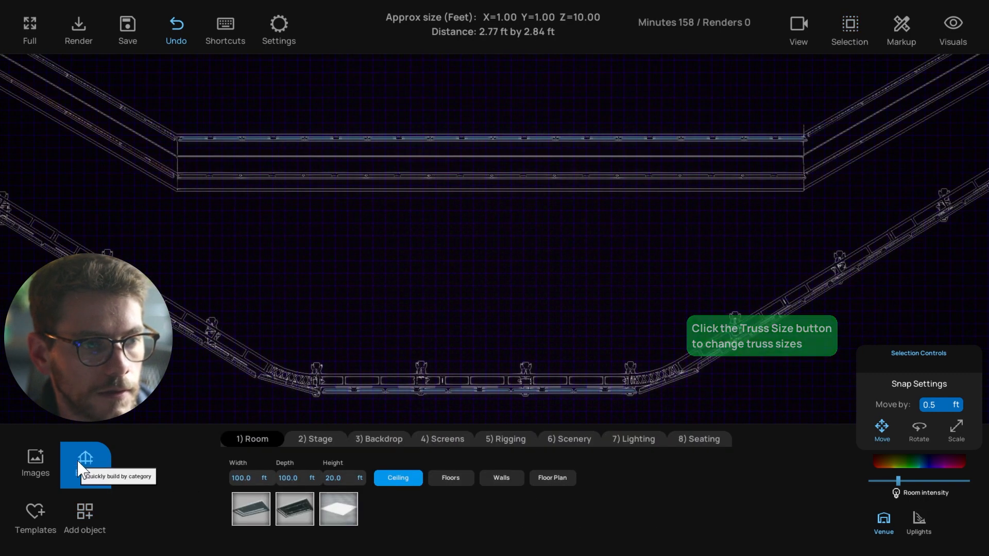
Set the Rigging truss width to 30 ft
left_click(496, 439)
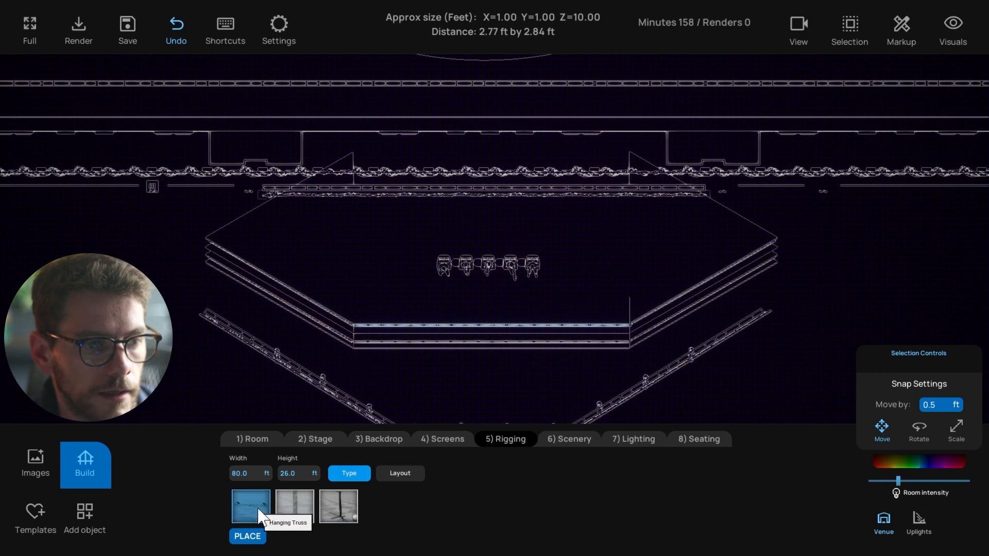
left_click(252, 475)
type("30")
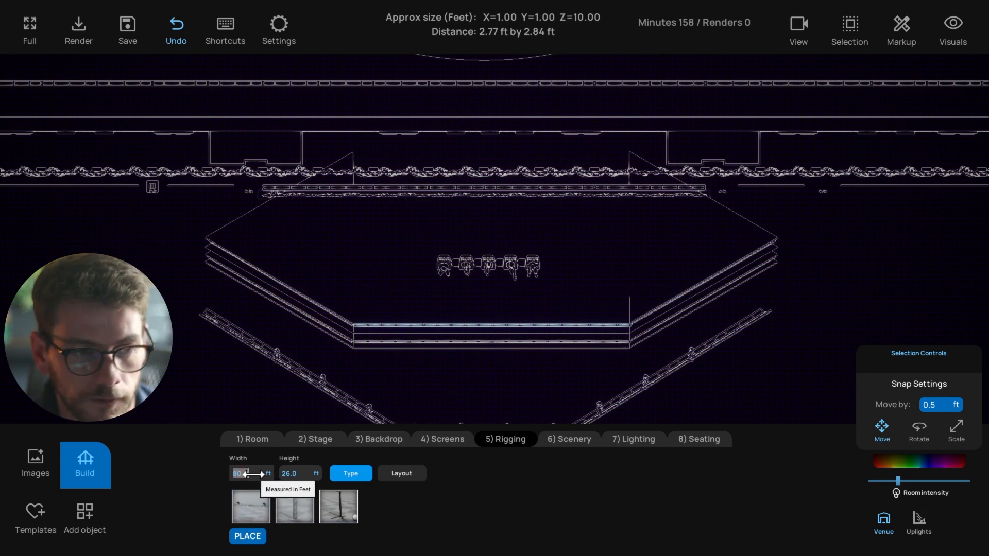
key("Return")
With Group lock on, move the 30 ft truss down in front of the stage, then unlock it
left_click(488, 190)
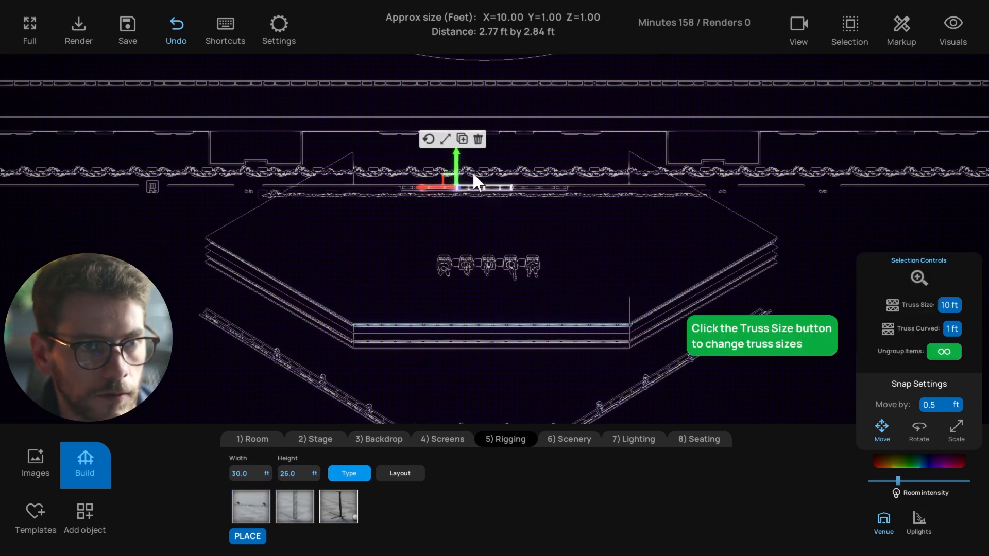
left_click(849, 26)
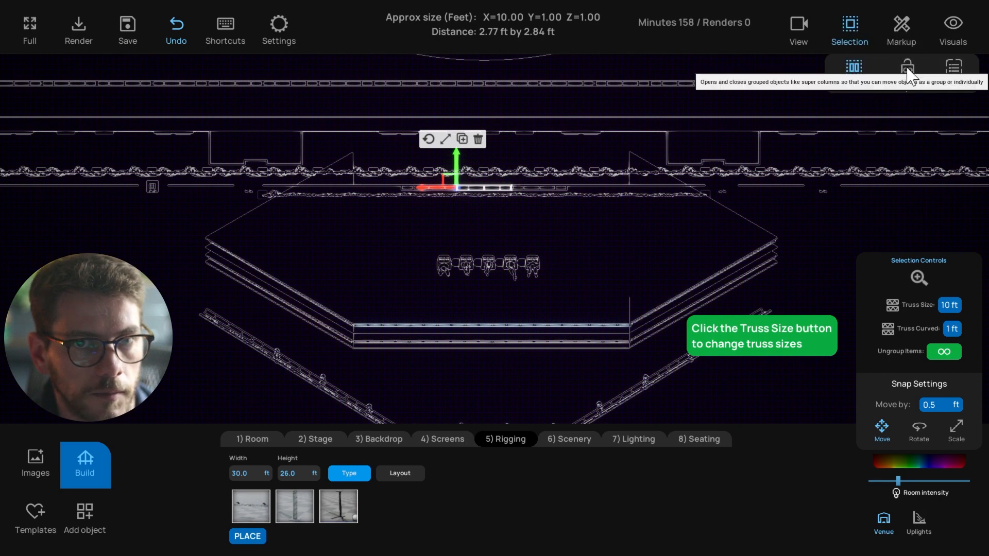
left_click(498, 186)
left_click_drag(456, 172, 447, 387)
middle_click_drag(482, 380, 493, 303)
scroll(493, 303, "up", 6)
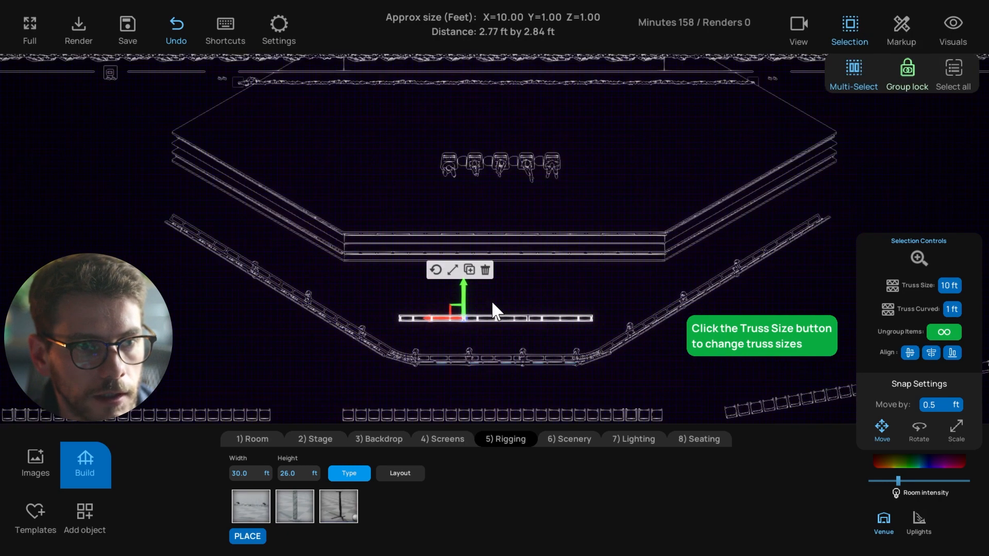
middle_click_drag(493, 342, 503, 318)
left_click(905, 77)
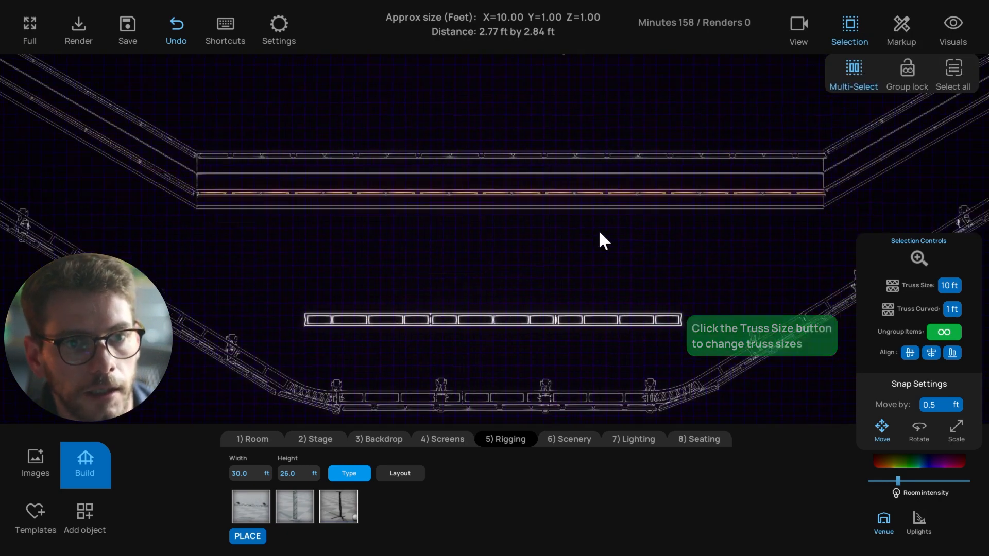
left_click(552, 300)
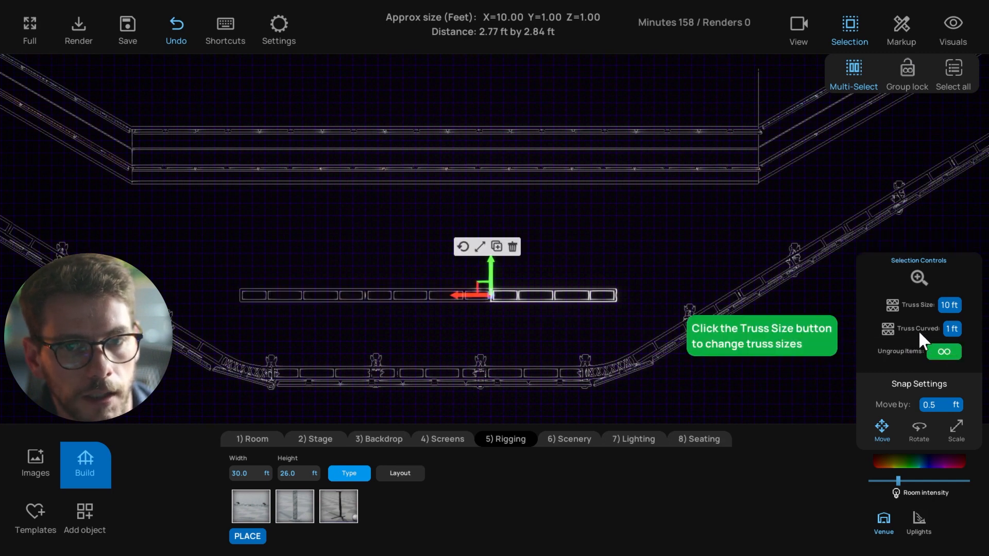
Replace the end section with a curved truss, enlarge the curve to 14 ft, and attach it
left_click(952, 329)
left_click(954, 329)
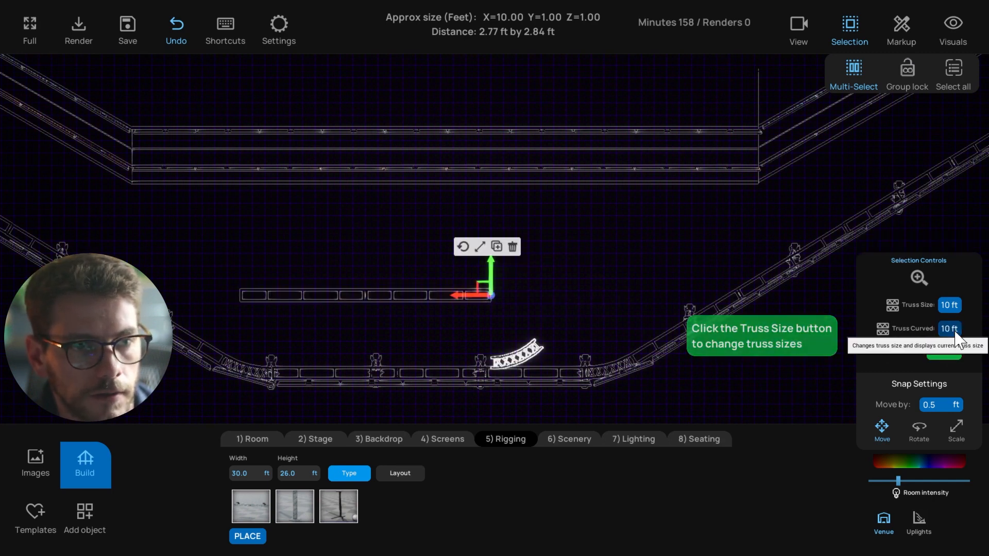
scroll(611, 299, "down", 2)
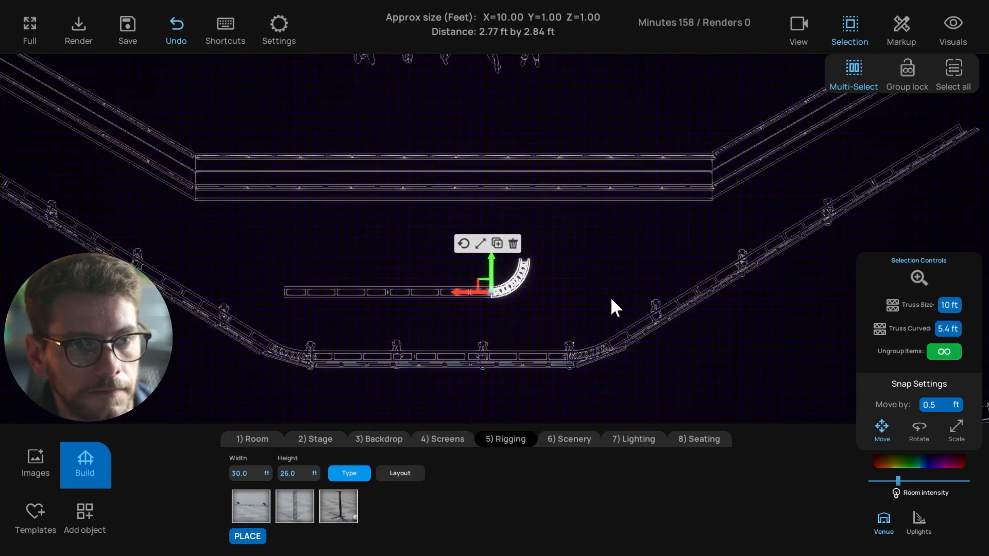
middle_click_drag(515, 345, 424, 261)
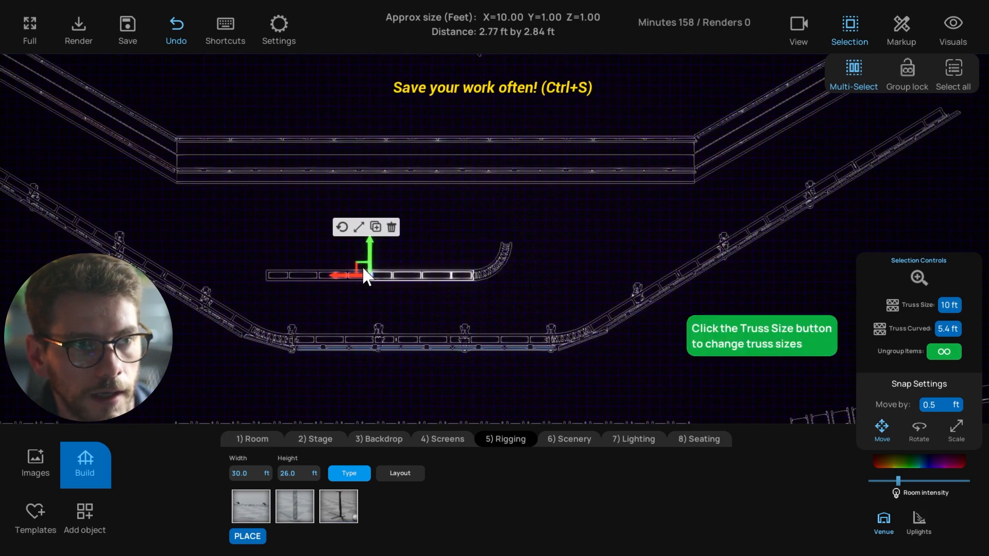
left_click(505, 255)
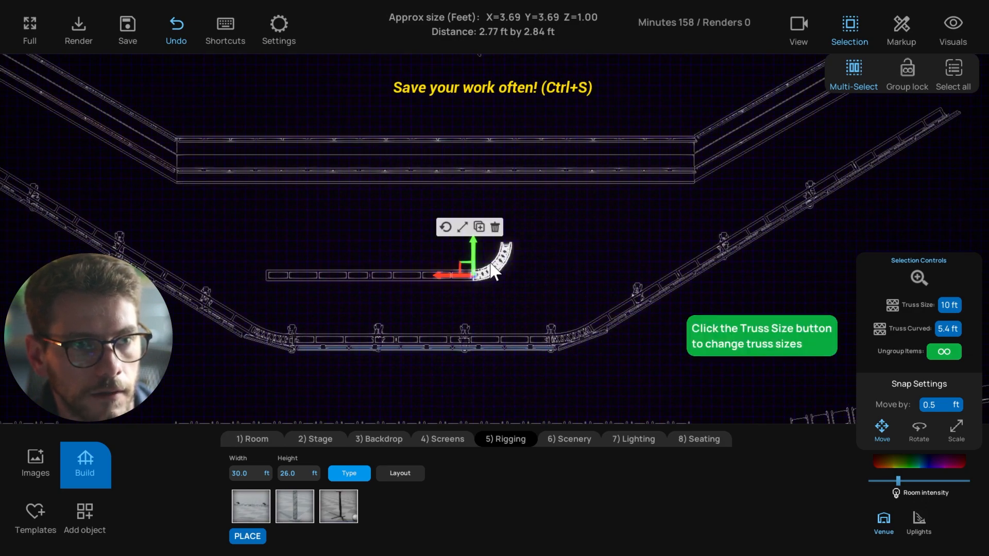
left_click(950, 328)
left_click(950, 330)
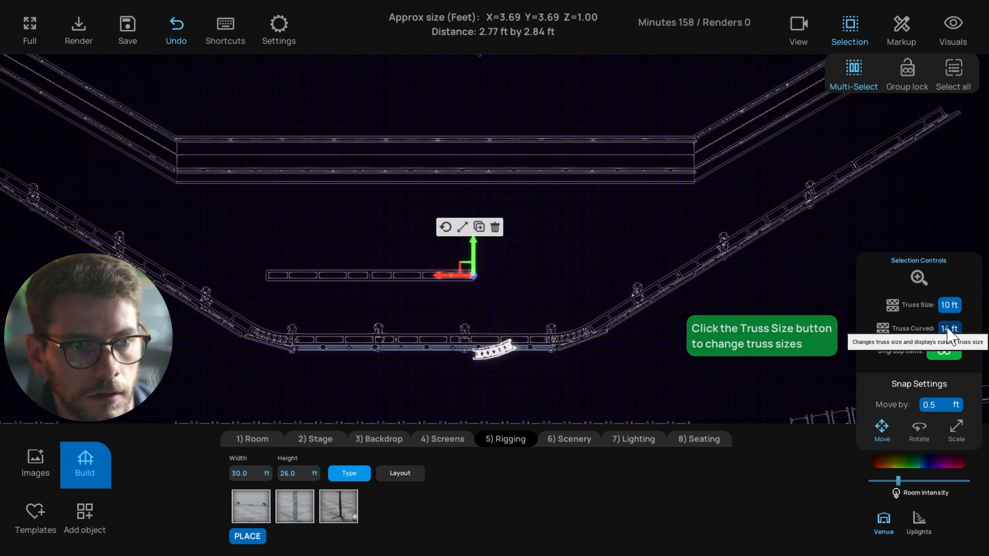
left_click_drag(473, 234, 468, 169)
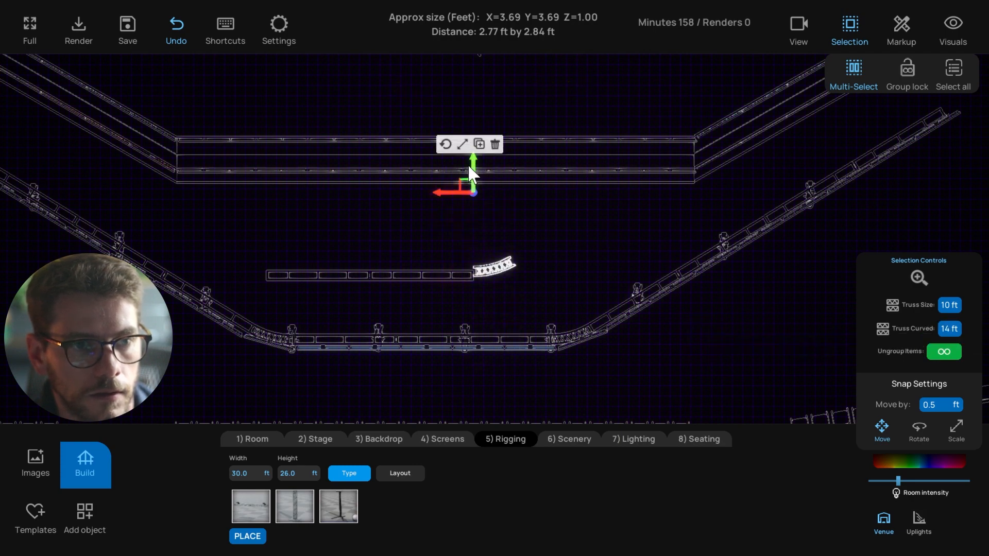
Rotate the curved truss about 30°, then delete the rotated copy
scroll(487, 281, "up", 3)
scroll(483, 279, "up", 2)
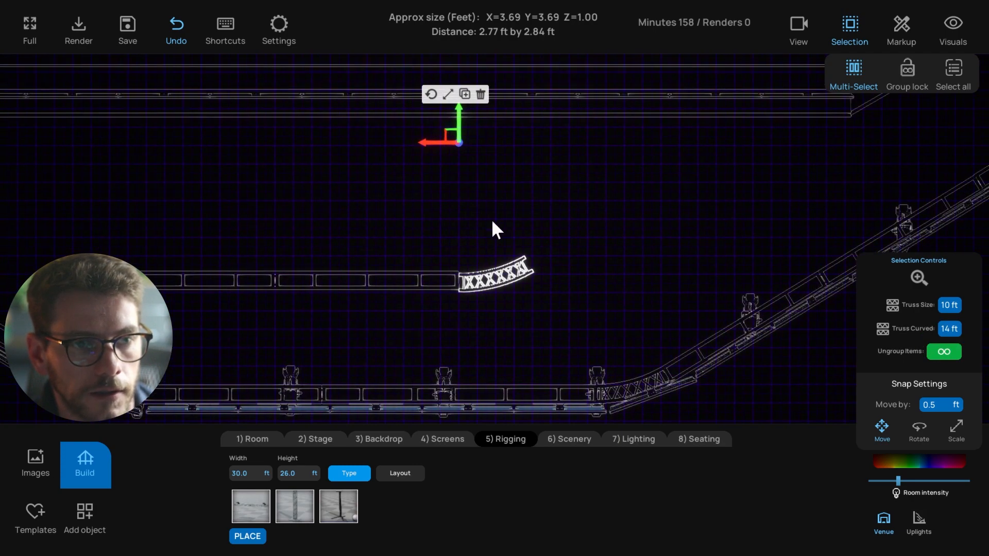
left_click(431, 95)
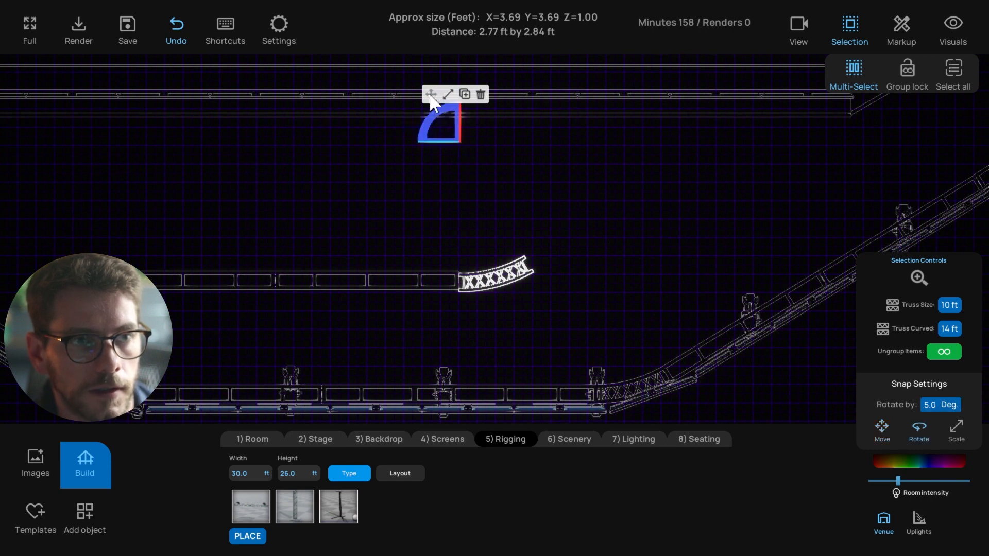
mouse_move(429, 122)
left_mouse_down("shift")
mouse_move(419, 143)
mouse_move(422, 135)
left_mouse_up("shift")
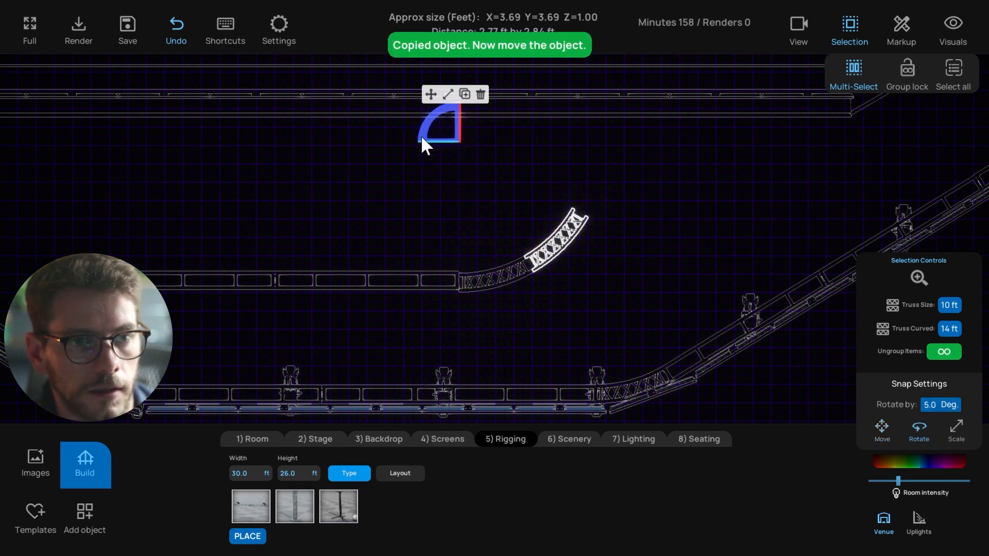
left_click(480, 98)
left_click(505, 271)
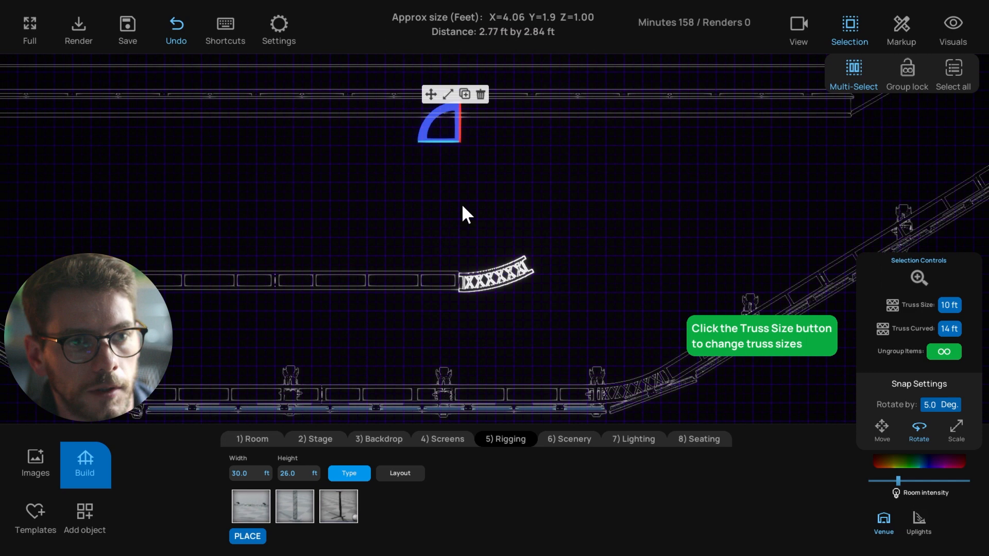
left_click(431, 95)
Delete the copied straight truss and the curved piece, then delete the two selected straight trusses
left_click(410, 281)
left_click_drag(278, 269, 517, 249, "shift")
left_click(551, 217)
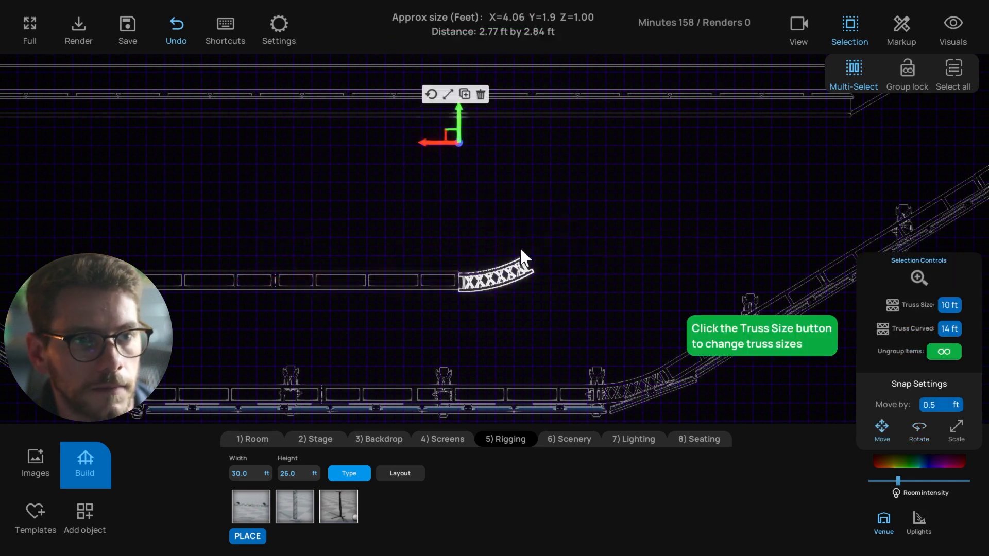
left_click(481, 94)
left_click(235, 279)
left_click(171, 278)
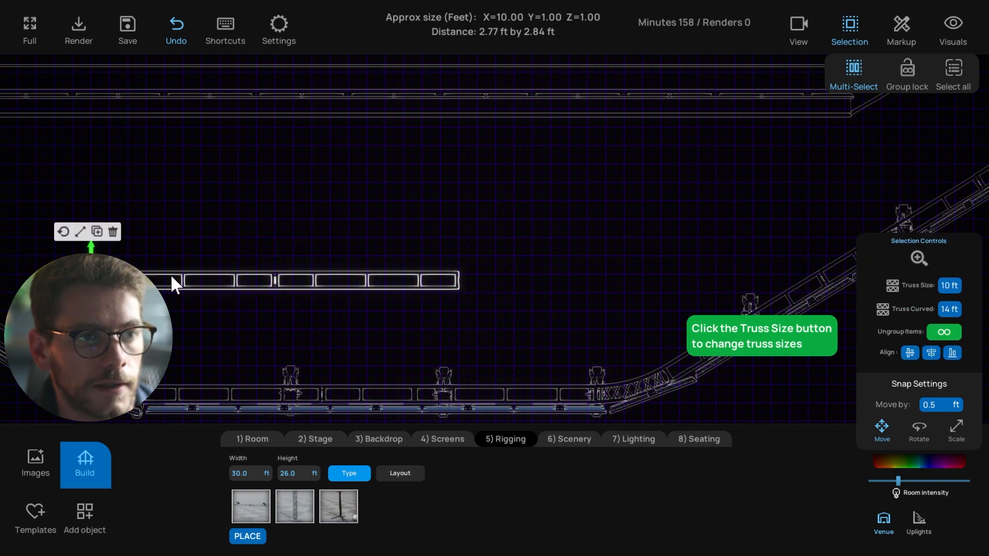
key("Delete")
Browse the lighting fixtures in the object library, then go to the Lighting build options
scroll(470, 325, "down", 5)
middle_click_drag(471, 325, 483, 290)
scroll(459, 294, "up", 1)
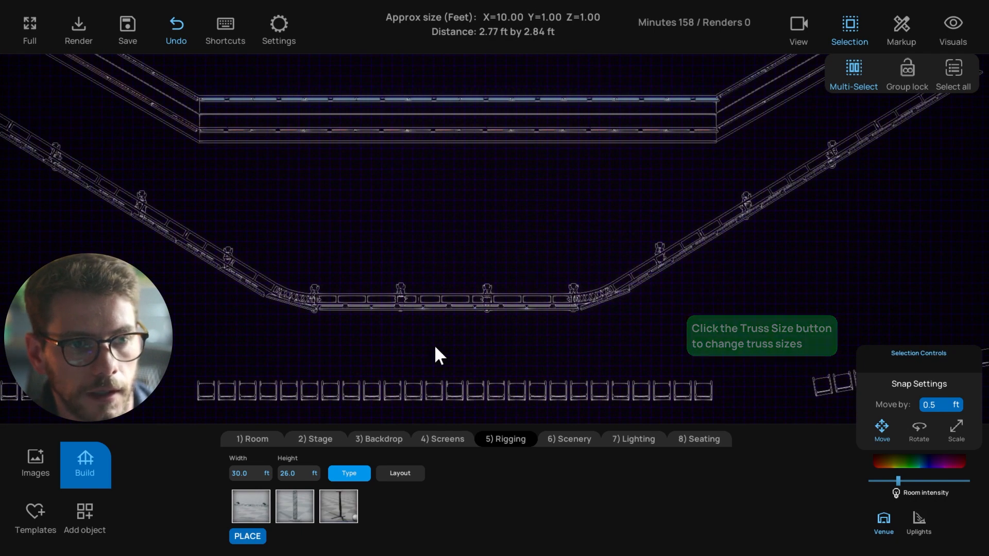
left_click(85, 513)
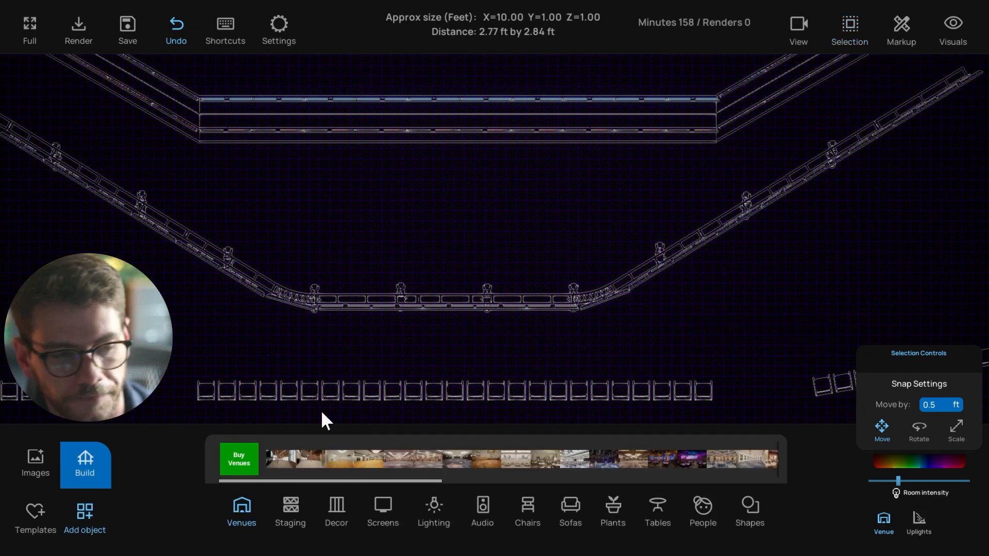
left_click(439, 511)
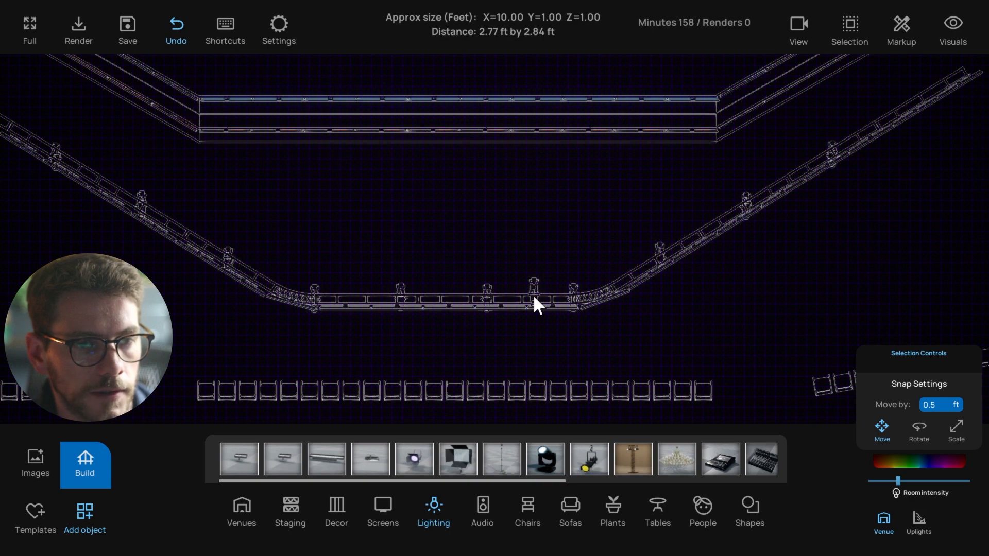
middle_click_drag(503, 308, 512, 301)
left_click(93, 464)
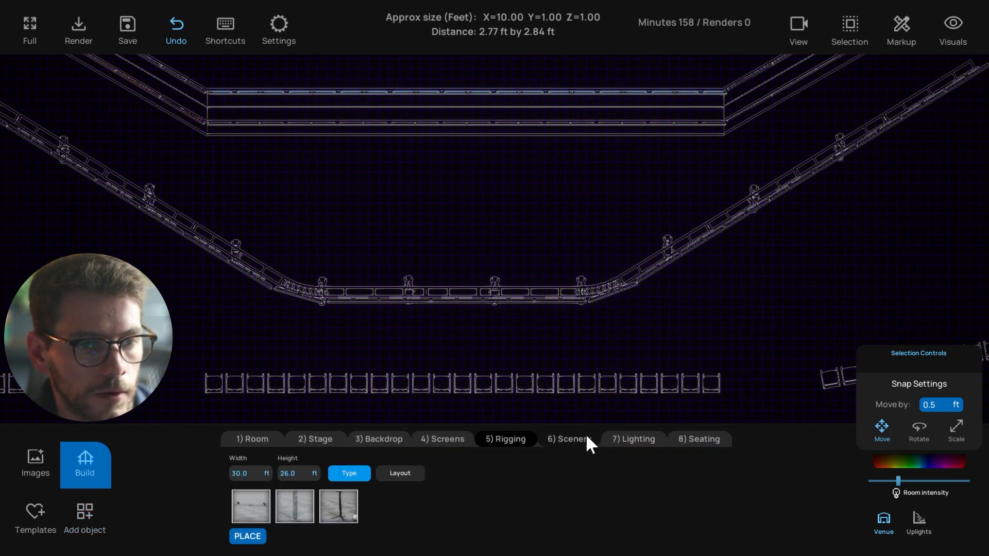
left_click(630, 440)
Place a row of LED Ellipsoidal fixtures, 30 ft wide with five fixtures
left_click(255, 502)
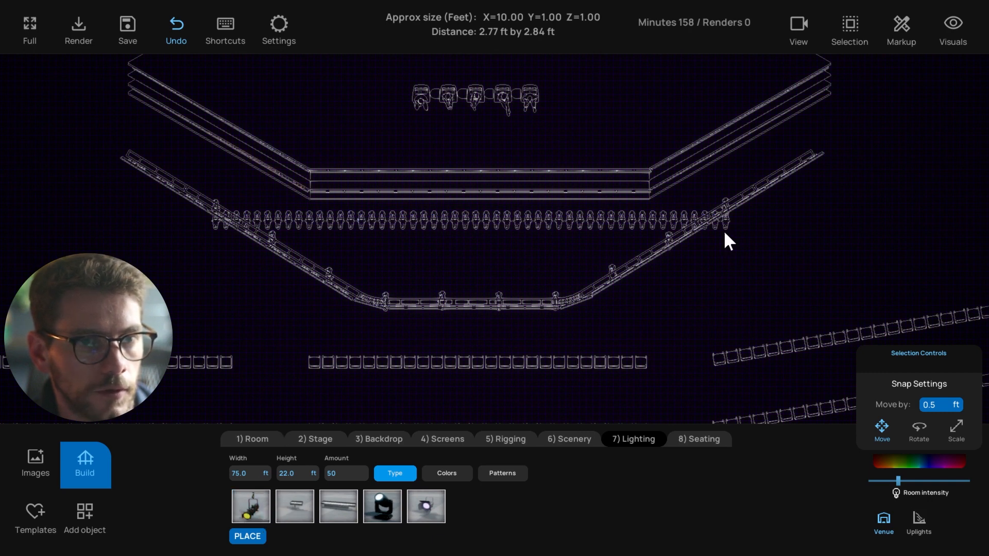
double_click(254, 469)
type("30")
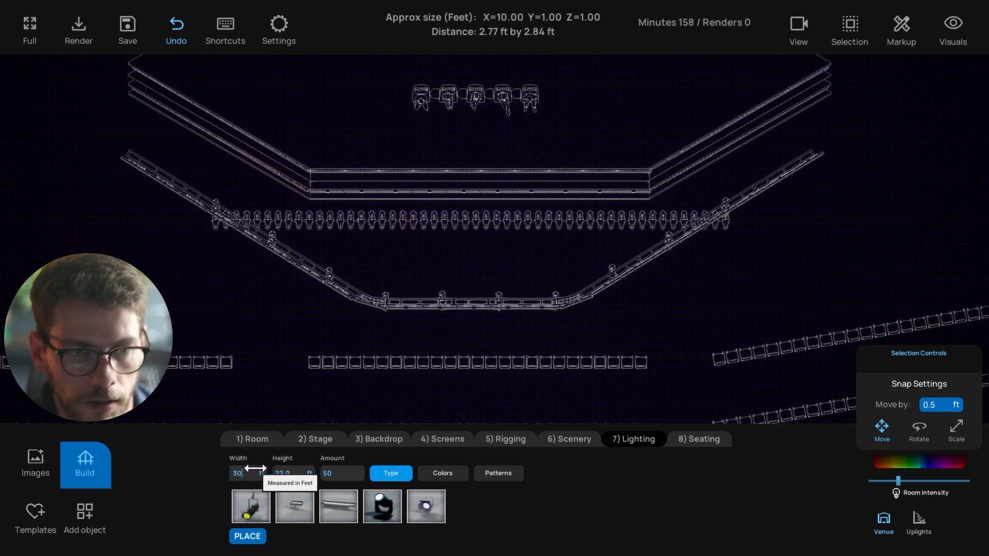
key("Tab")
key("Tab")
key("Tab")
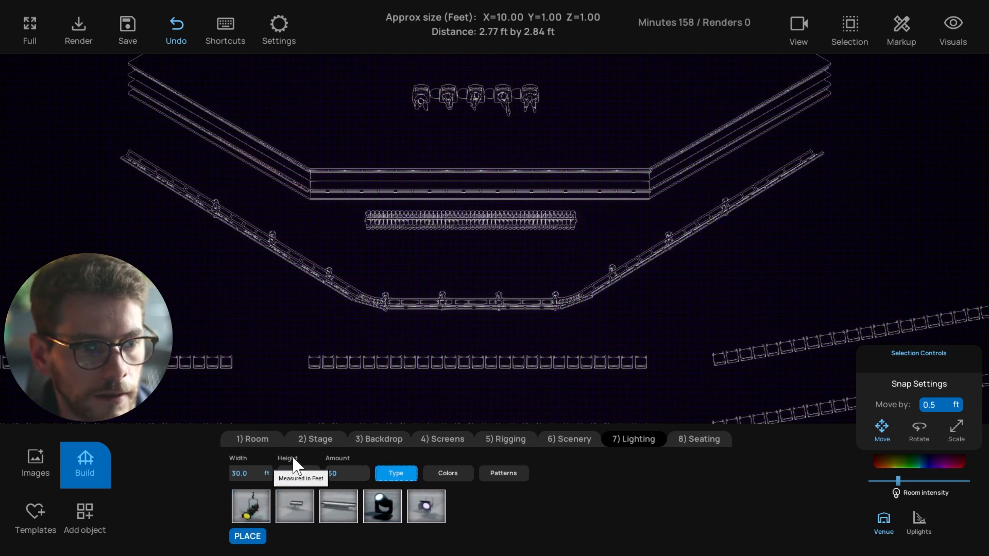
key("BackSpace")
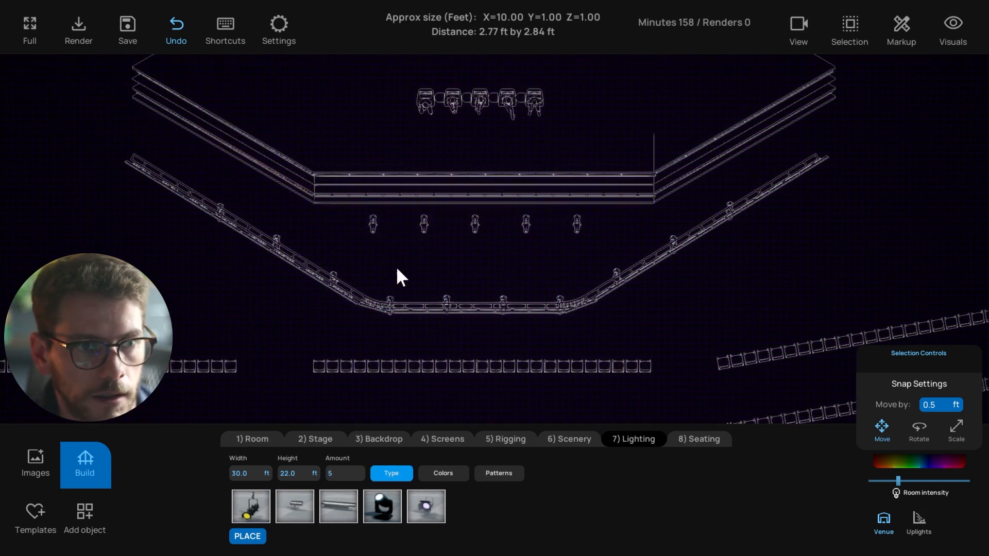
Nudge the middle fixture downstage, then delete the five placed fixtures
left_click(473, 223)
left_click_drag(475, 201, 475, 214)
left_click(382, 237)
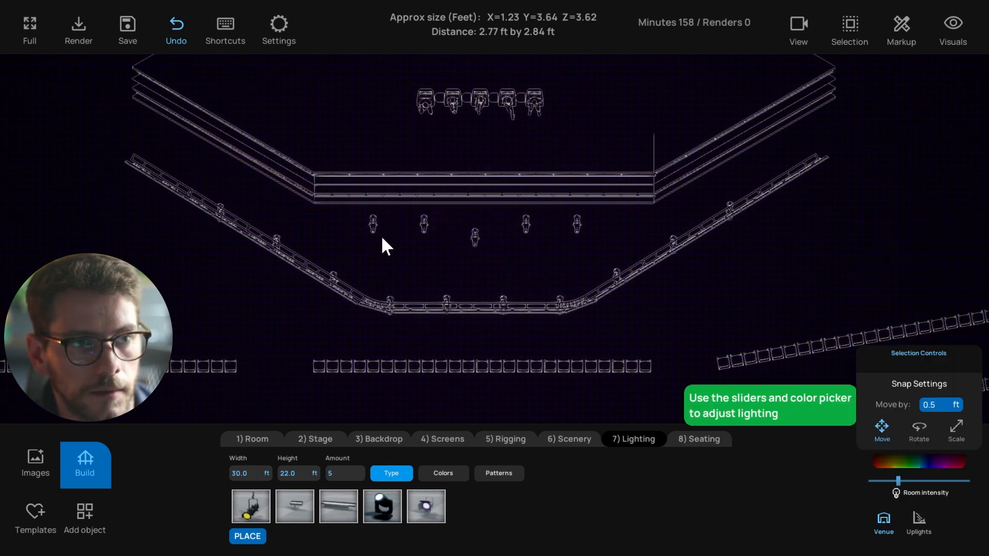
left_click(577, 224)
key("Delete")
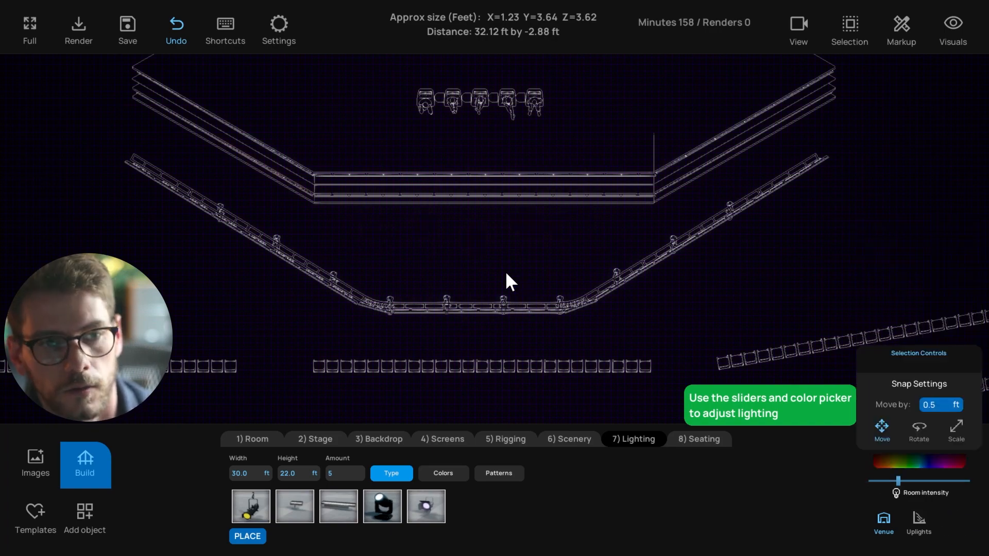
Return to the rendered perspective view and select a row of audience chairs
key("t")
middle_click_drag(505, 292, 657, 331)
scroll(656, 294, "down", 3)
left_click(661, 346)
In plan view, enable Group lock, test-select the middle seating block, then show Seating options
key("t")
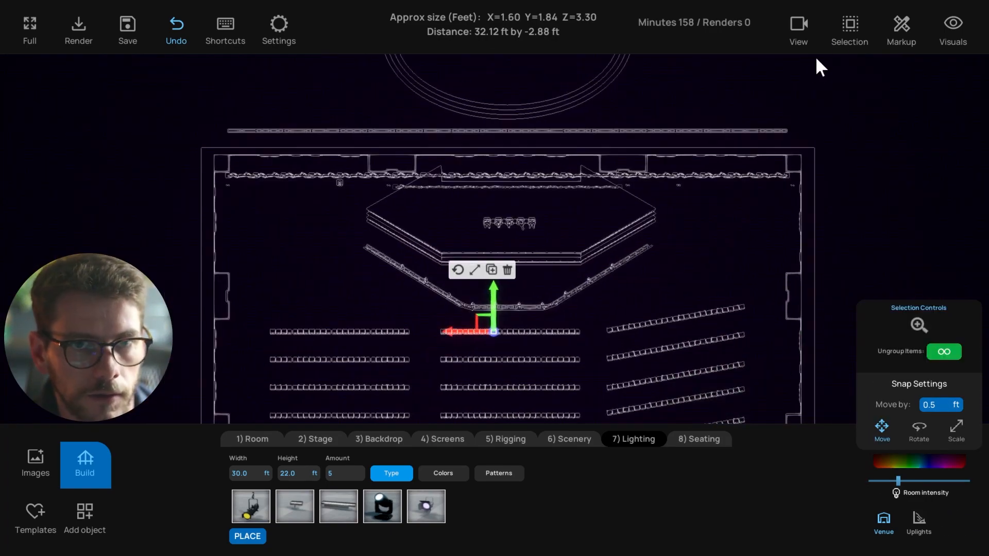
left_click(849, 29)
left_click(908, 68)
scroll(609, 230, "up", 5)
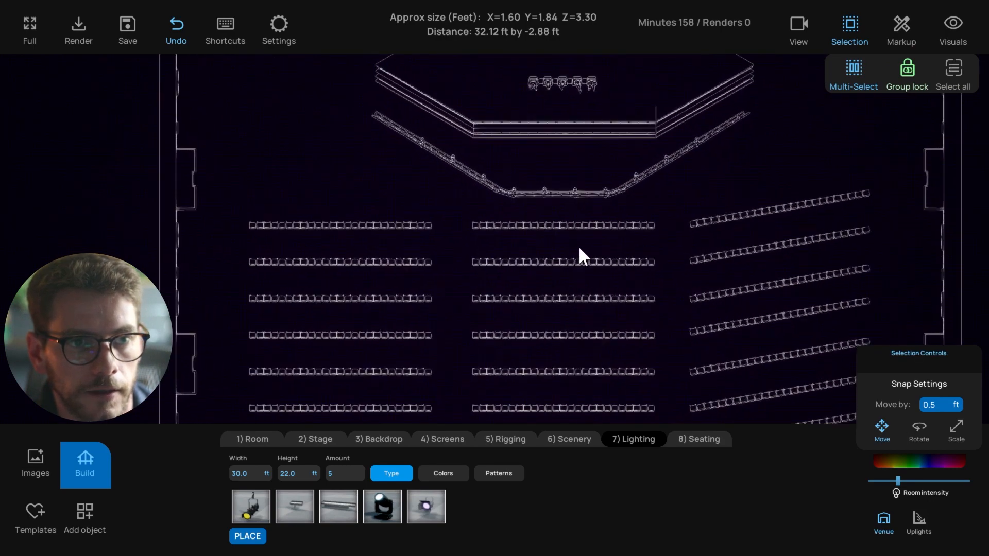
left_click(513, 227)
scroll(512, 261, "down", 5)
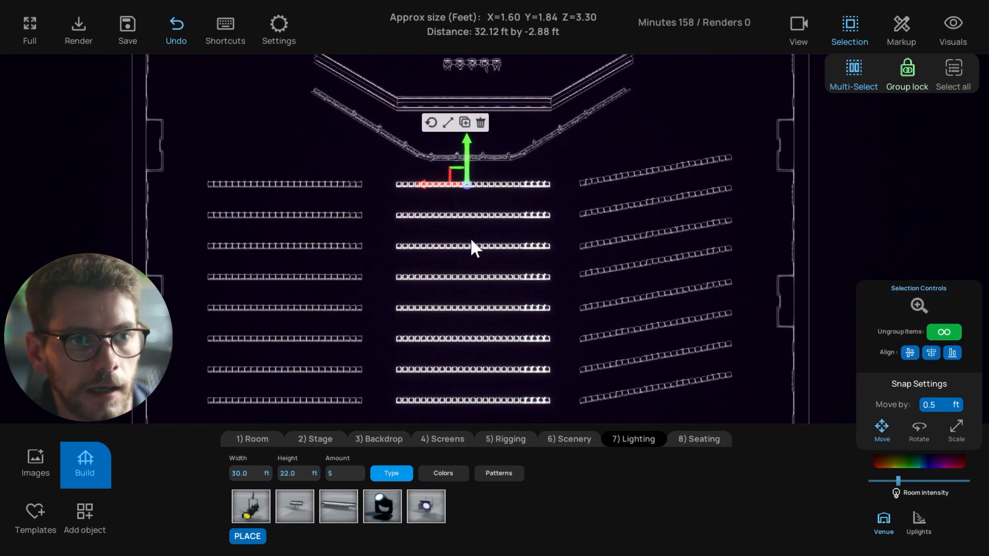
scroll(419, 256, "up", 2)
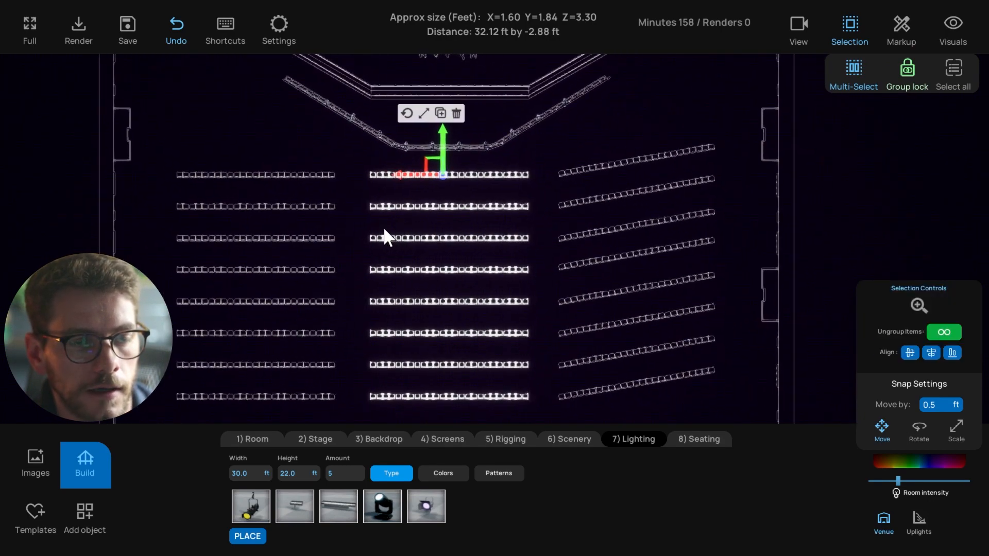
left_click(384, 227)
left_click(695, 438)
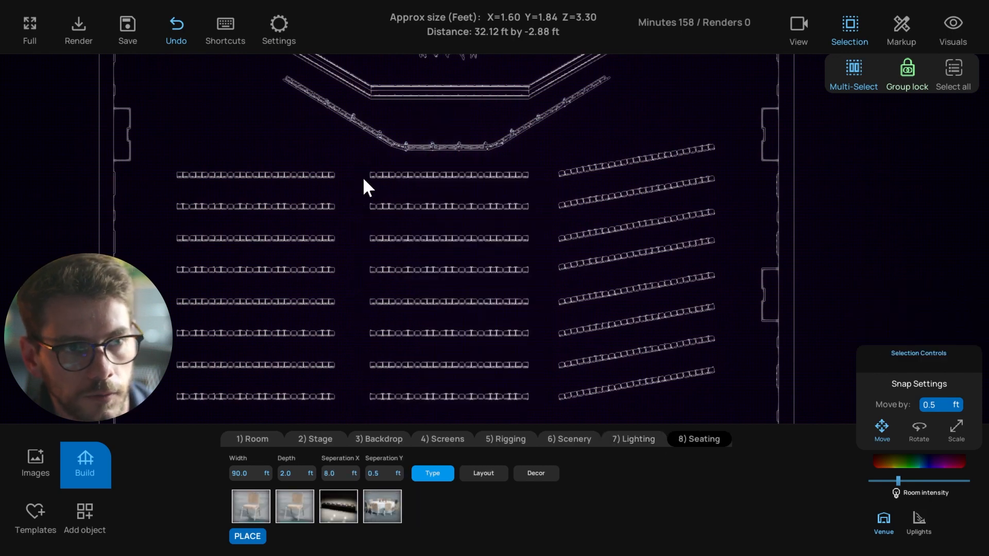
Check selection of the left and middle chair blocks and the three angled rows
mouse_move(359, 165)
left_mouse_down()
mouse_move(474, 377)
mouse_move(529, 396)
left_mouse_up()
left_click(552, 335)
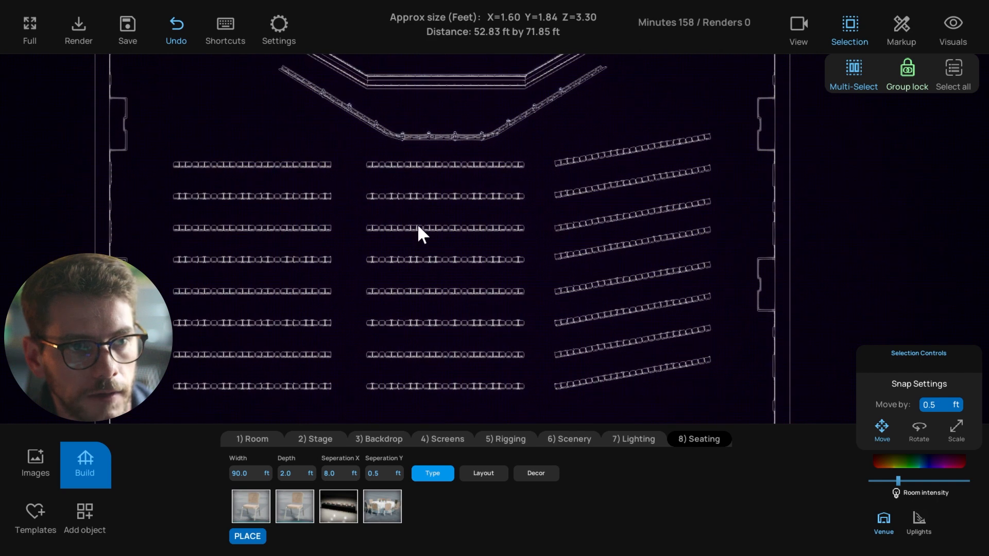
left_click(417, 227)
left_click(287, 227)
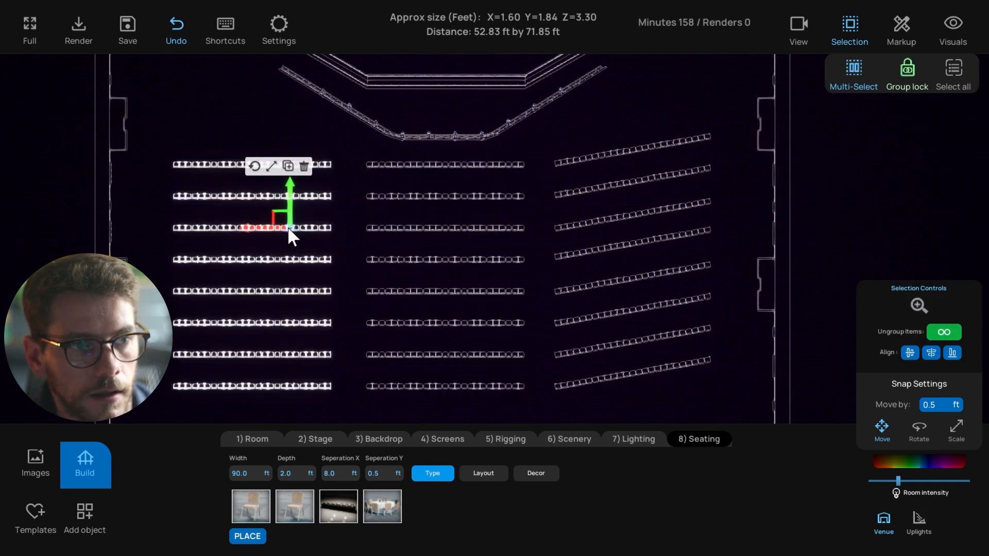
left_click(597, 220)
left_click(573, 191)
left_click(619, 152)
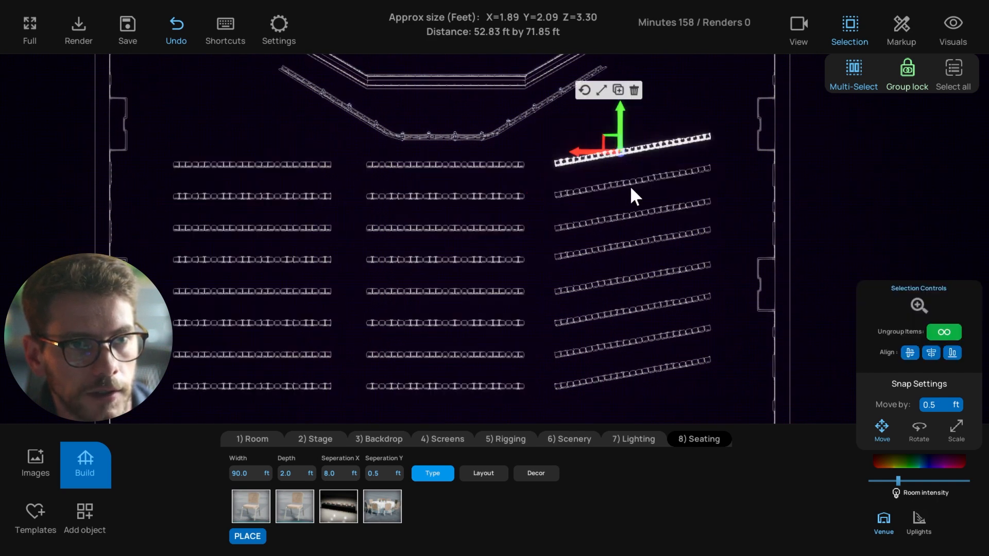
left_click(621, 200)
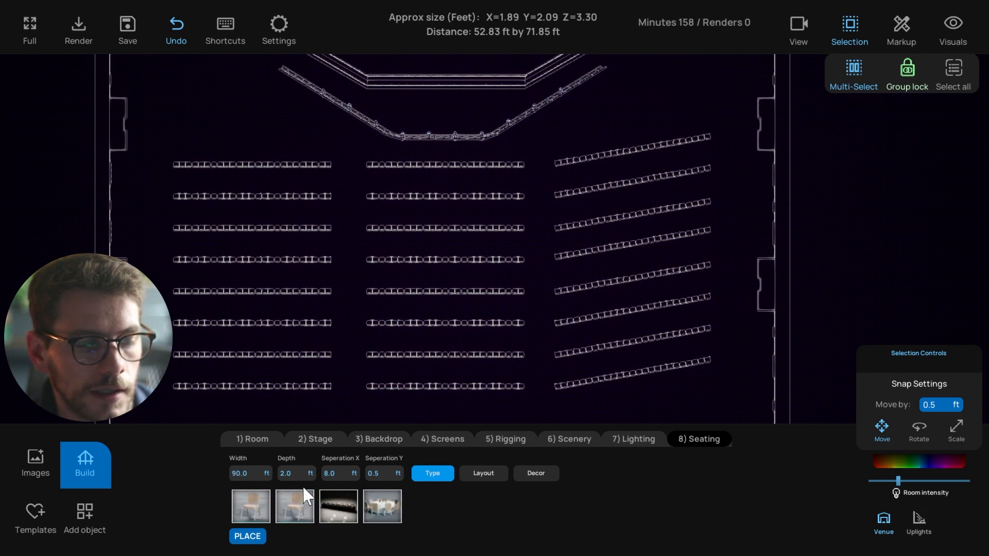
Save the project with Ctrl+S, then pan the plan and select the middle chair block
key("ctrl+s")
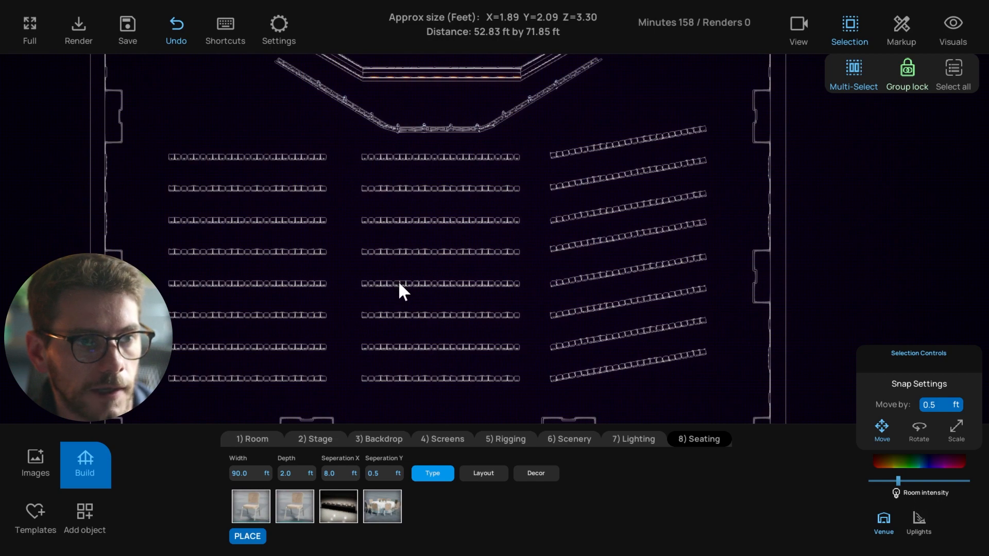
left_click(397, 280)
left_click(344, 250)
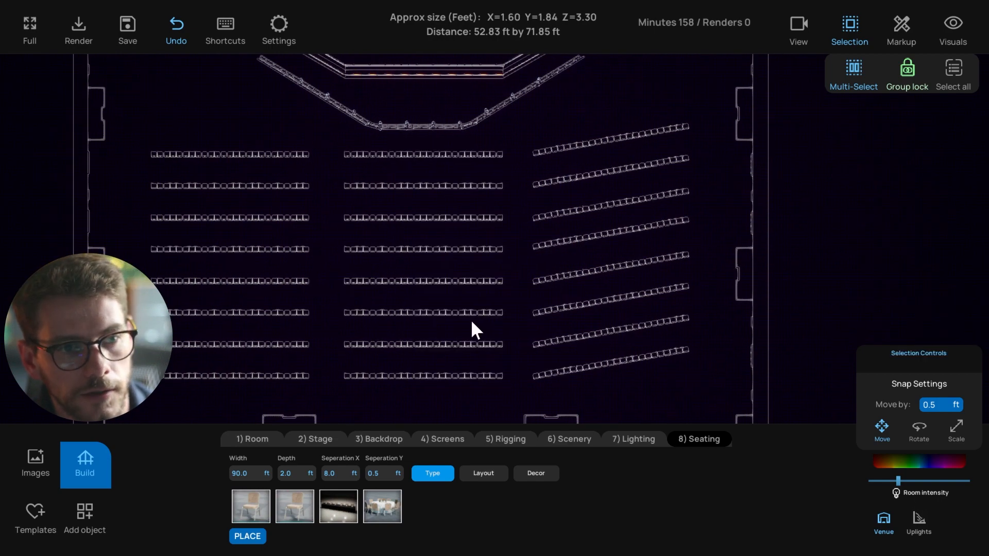
middle_click_drag(295, 229, 301, 243)
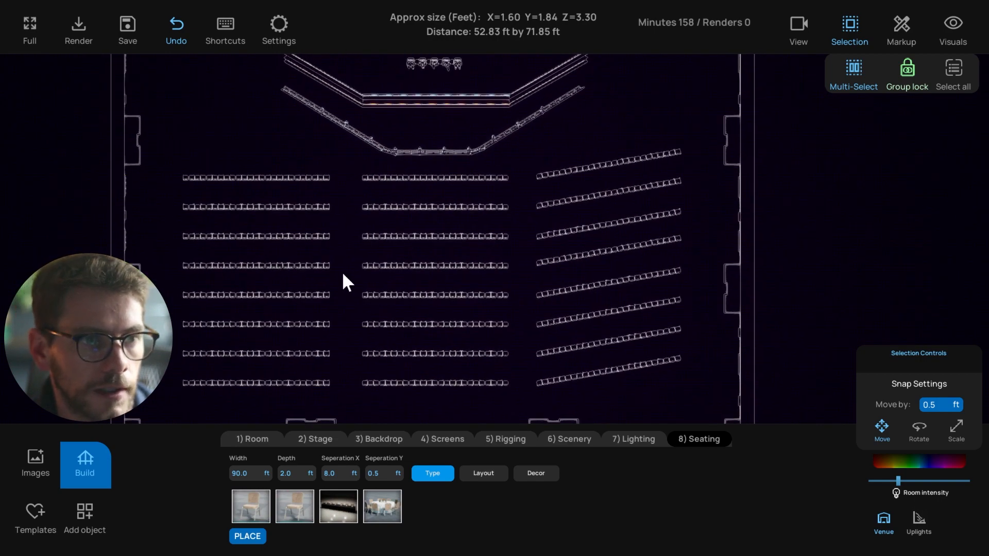
middle_click_drag(343, 274, 346, 261)
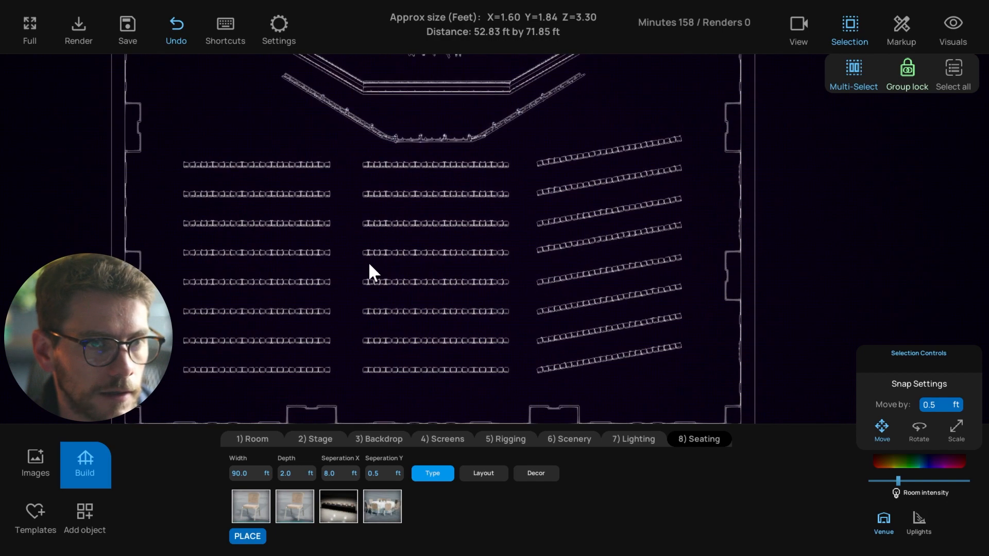
left_click(383, 262)
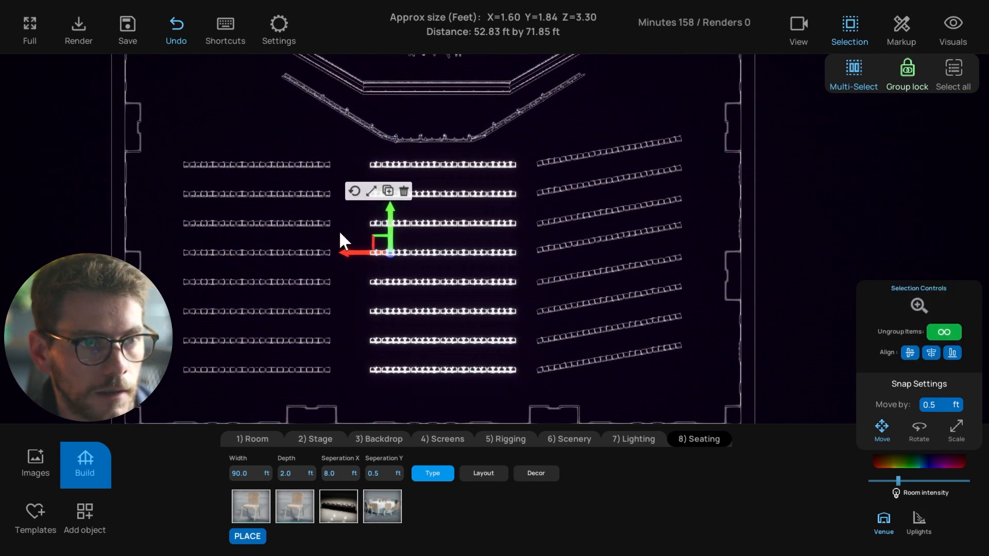
Copy the middle seating block, delete the duplicate, and select the top angled row
left_click(387, 225)
key("ctrl+c")
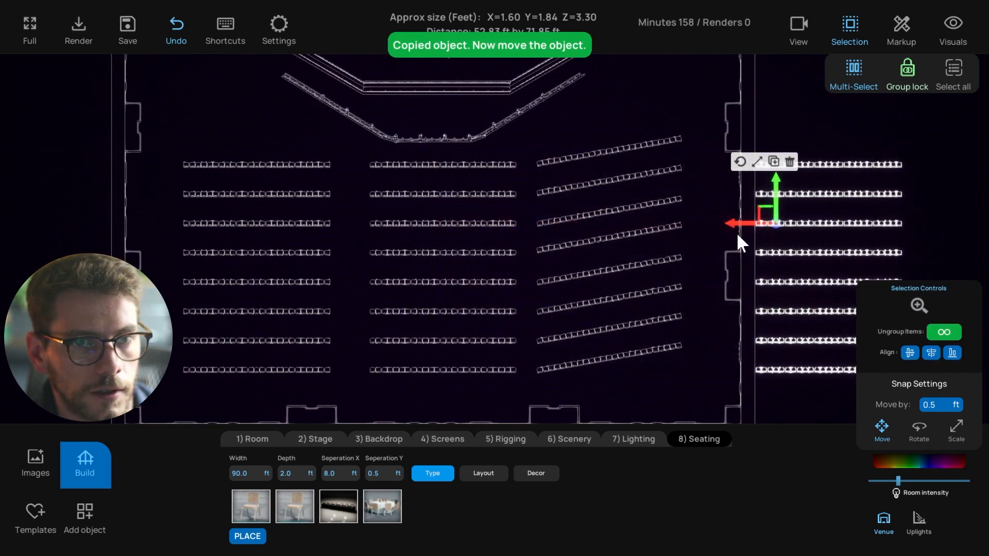
key("Delete")
right_click_drag(750, 192, 721, 204)
left_click(572, 165)
scroll(566, 172, "up", 3)
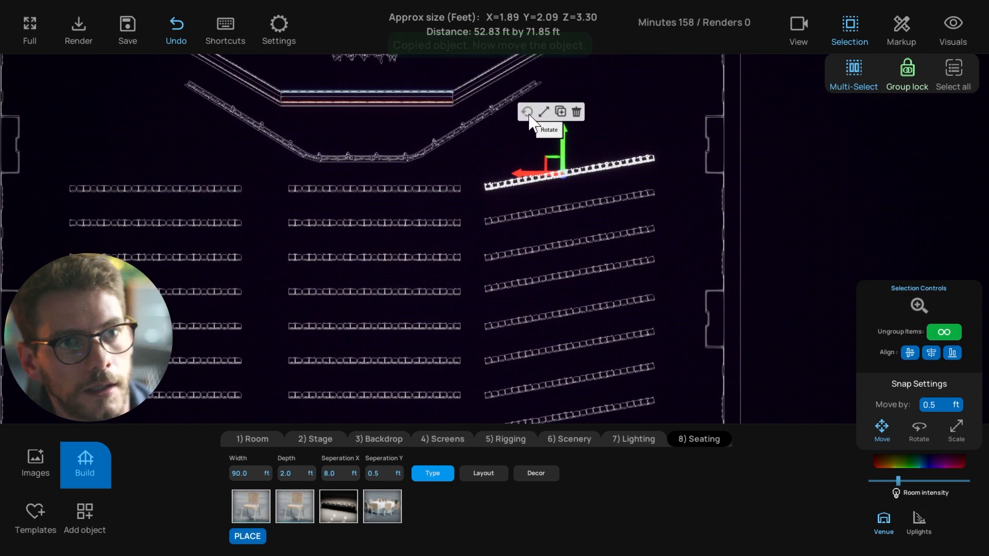
Rotate the top angled row more steeply, duplicate it, remove the copy and undo
left_click(526, 110)
left_click_drag(576, 133, 564, 64)
left_click(603, 112)
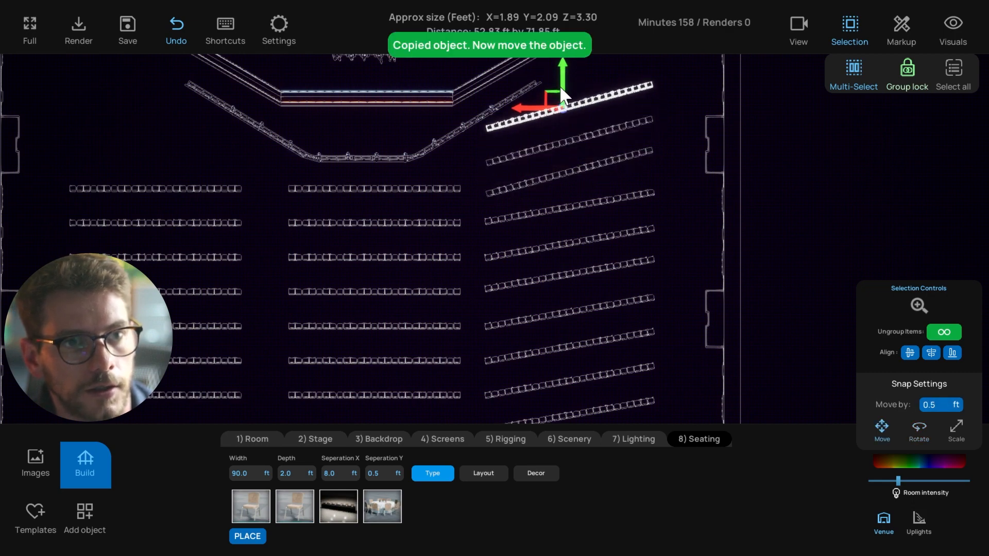
middle_click_drag(564, 97, 557, 131)
key("Delete")
left_click(571, 174)
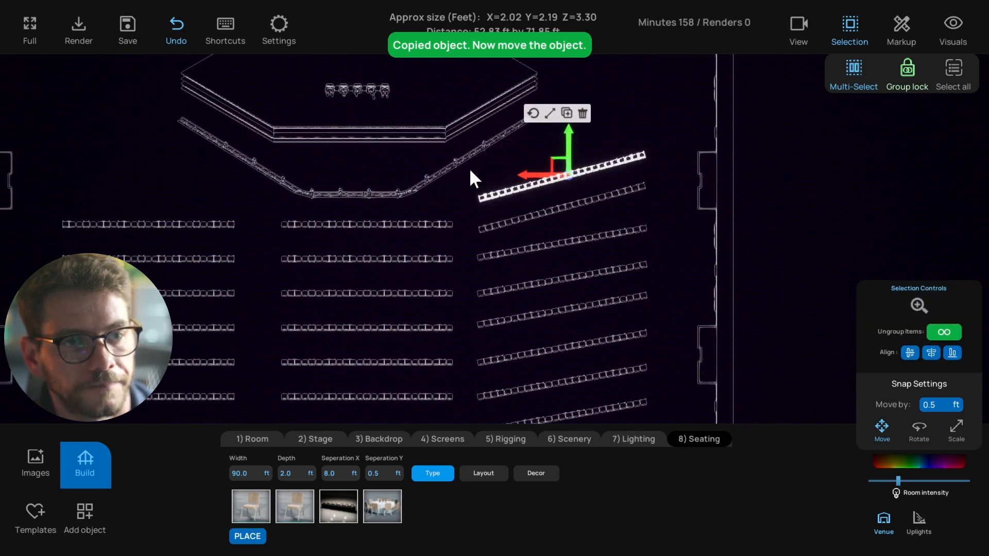
key("ctrl+z")
key("ctrl+z")
Delete two angled seating rows and bring up the Saved Projects list
left_click(539, 181)
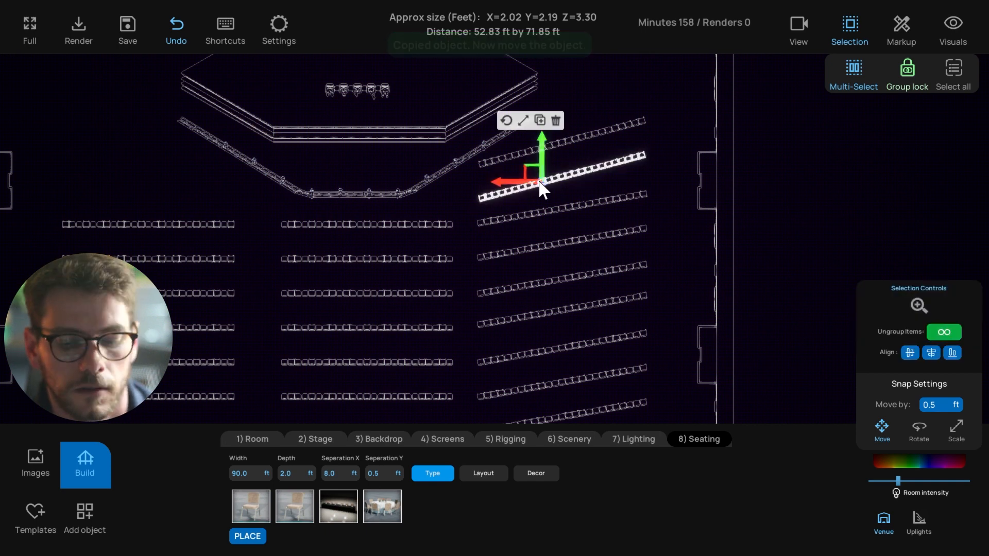
key("Delete")
left_click(535, 153)
key("Delete")
left_click(147, 25)
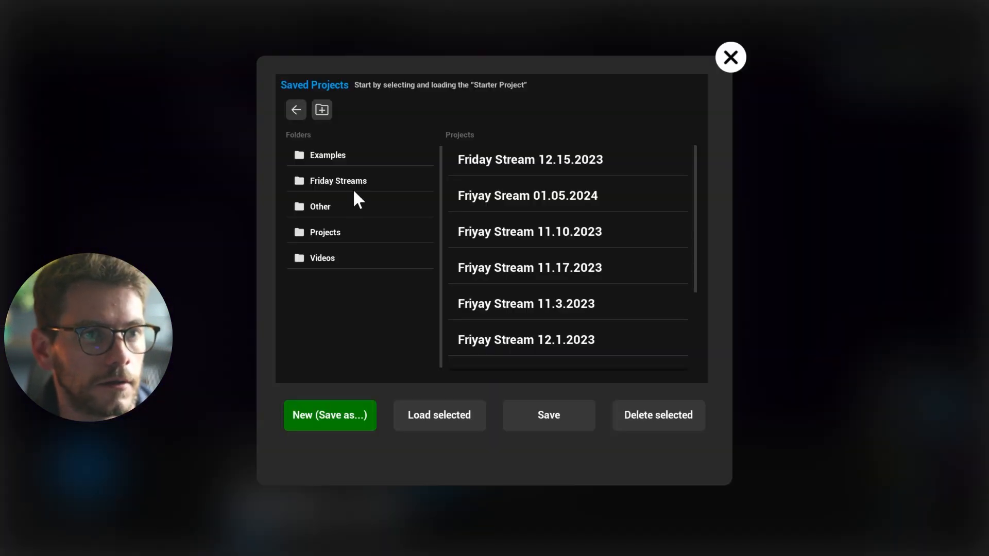
Select Friday Stream 12.15.2023 in Saved Projects and load it into the scene
left_click(515, 161)
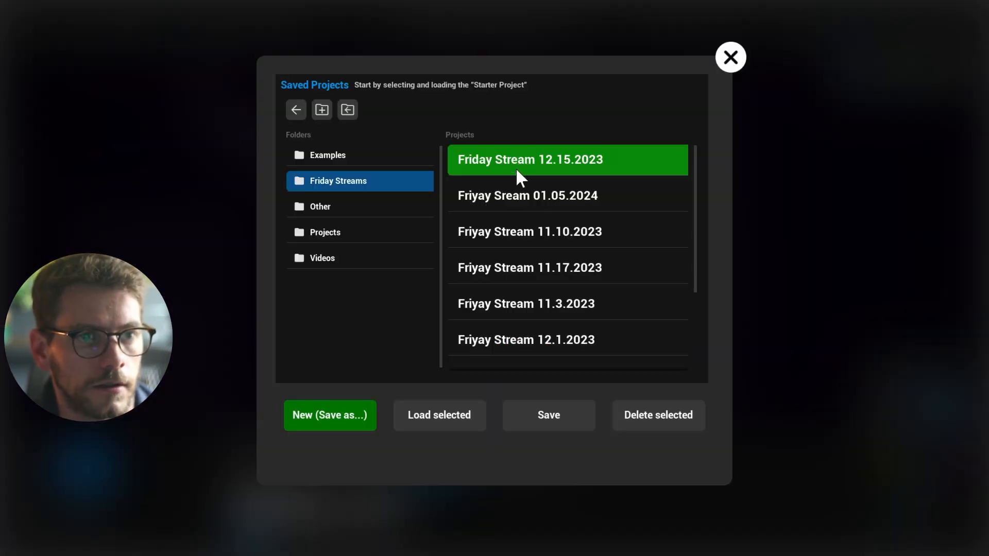
left_click(435, 412)
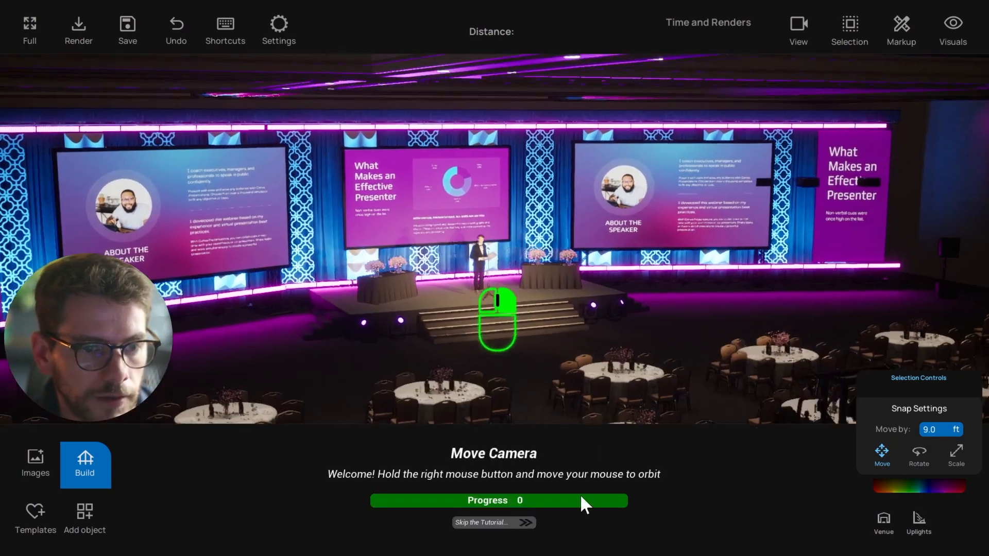
Orbit around the banquet hall and try selecting the stage stairs, one table and the table group
right_click_drag(560, 392, 332, 92)
left_click(553, 264)
left_click(565, 293)
right_click_drag(339, 222, 386, 335)
left_click(386, 335)
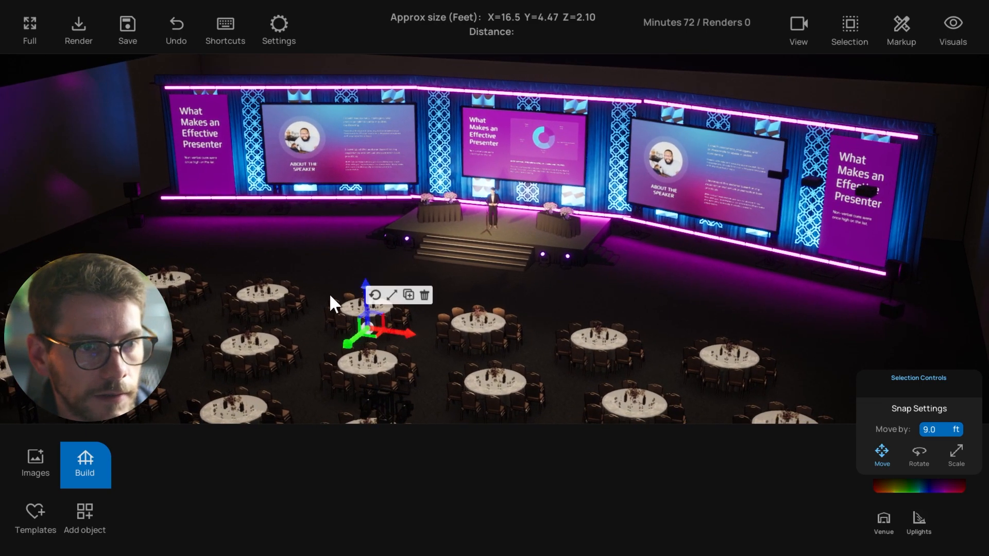
left_click(307, 274)
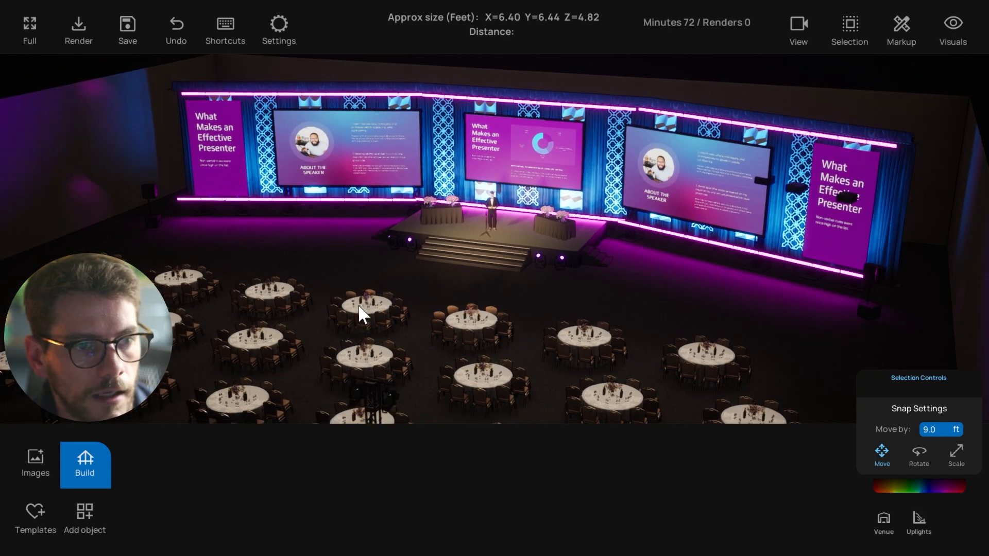
left_click(357, 305)
scroll(441, 310, "down", 2)
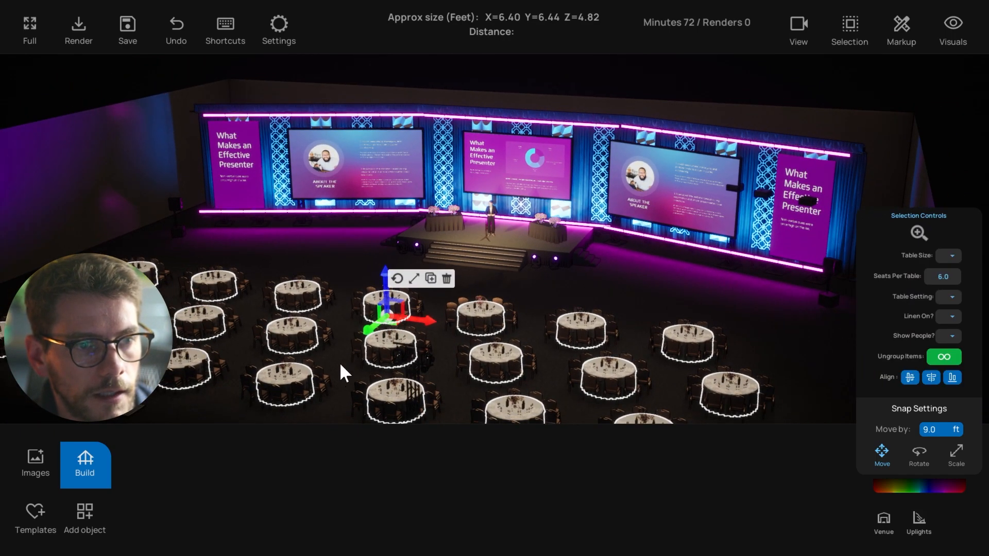
left_click(310, 258)
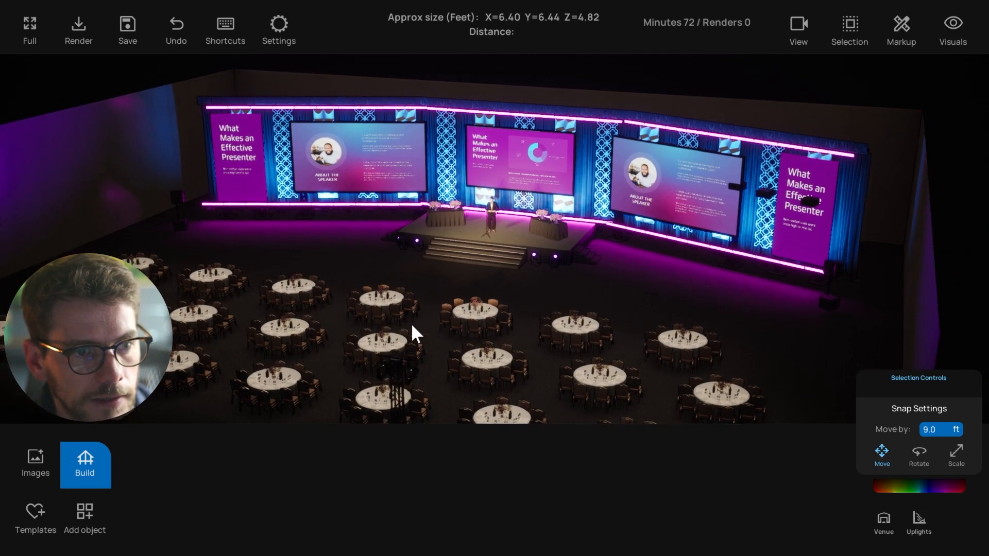
Reselect the table group, sink it below the floor, then undo the move
left_click(394, 298)
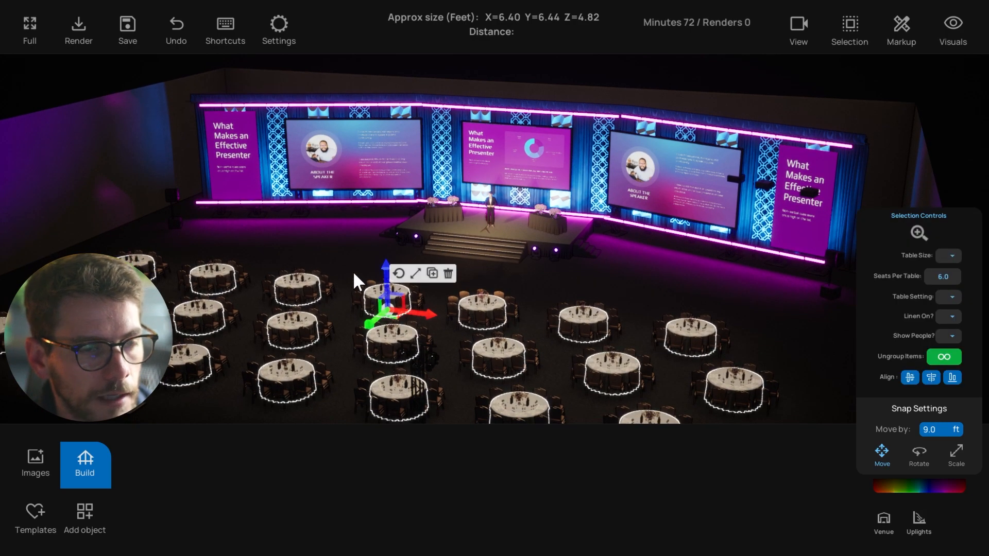
left_click(356, 278)
left_click(387, 291)
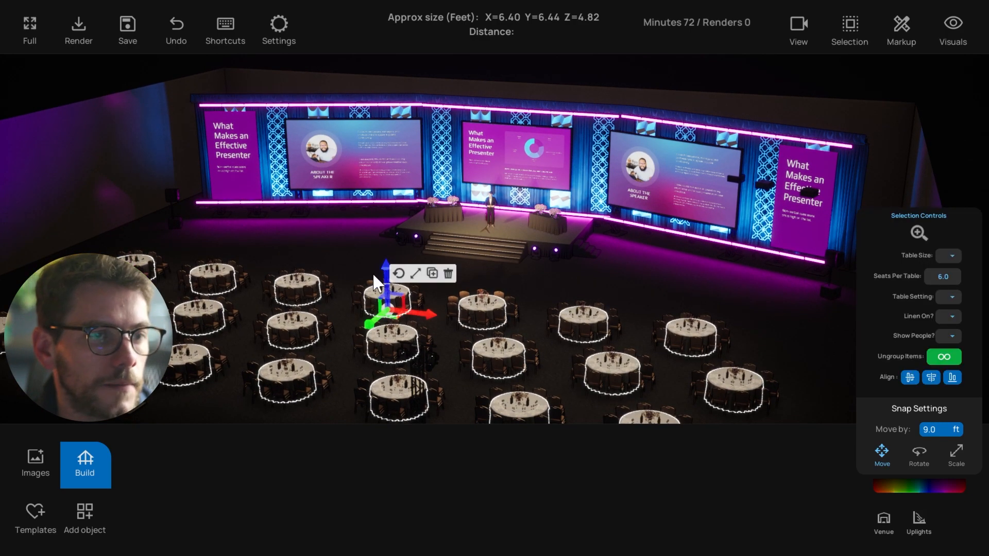
middle_click_drag(372, 274, 397, 283)
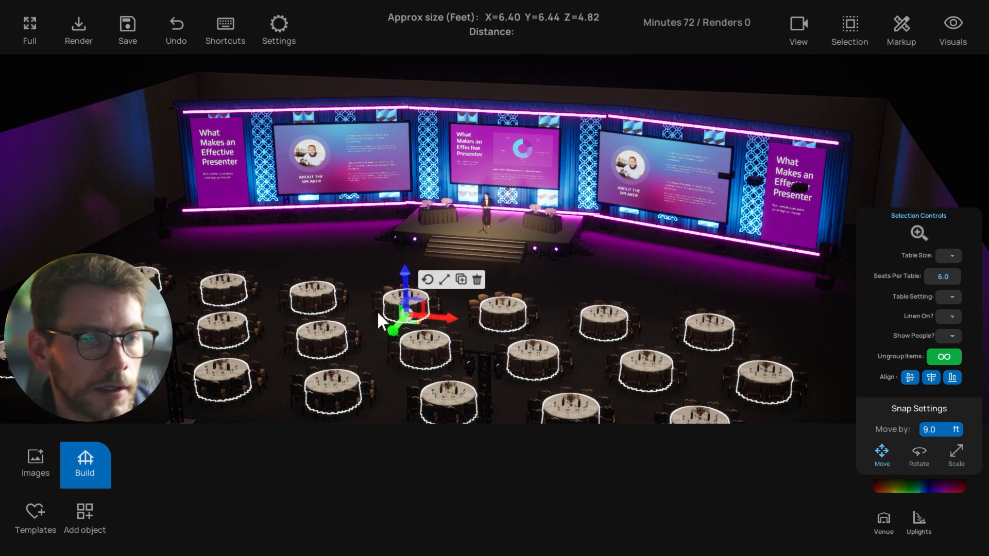
left_click_drag(405, 280, 396, 392)
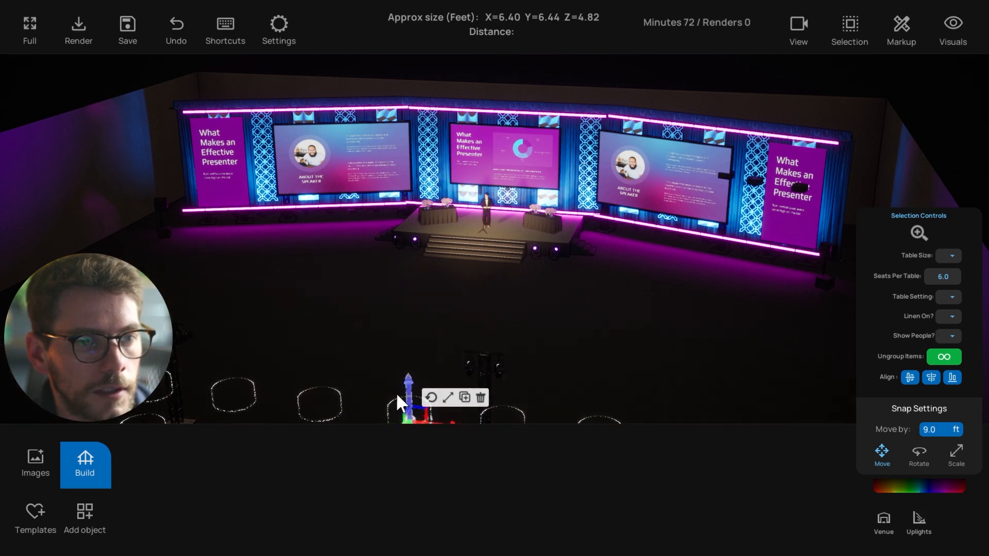
left_click(382, 330)
middle_click_drag(384, 333, 436, 320)
scroll(440, 315, "down", 1)
key("ctrl+z")
Select the round table group and delete all the tables
left_click(417, 307)
left_click(472, 286)
scroll(412, 305, "up", 1)
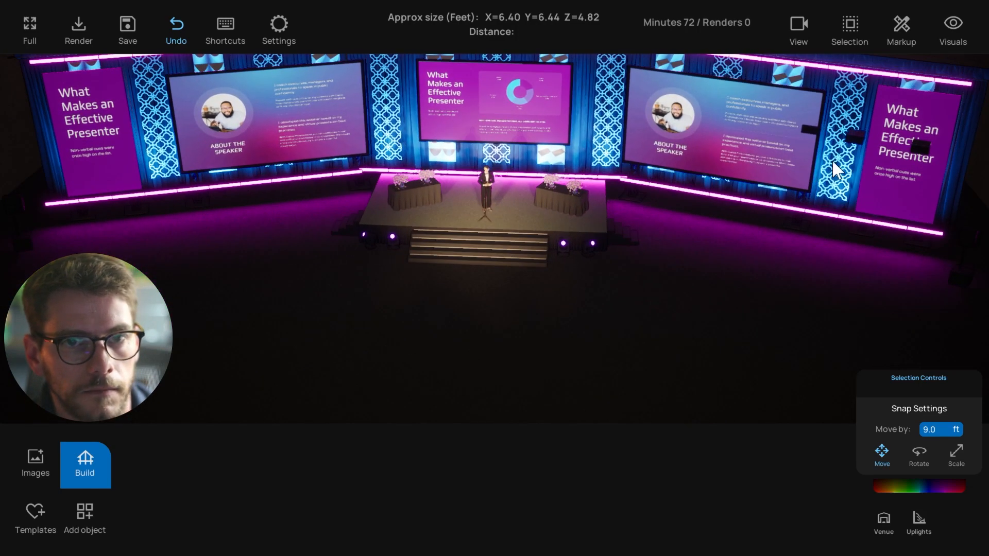
Select and deselect the right-hand banner and screen to inspect them
left_click(980, 101)
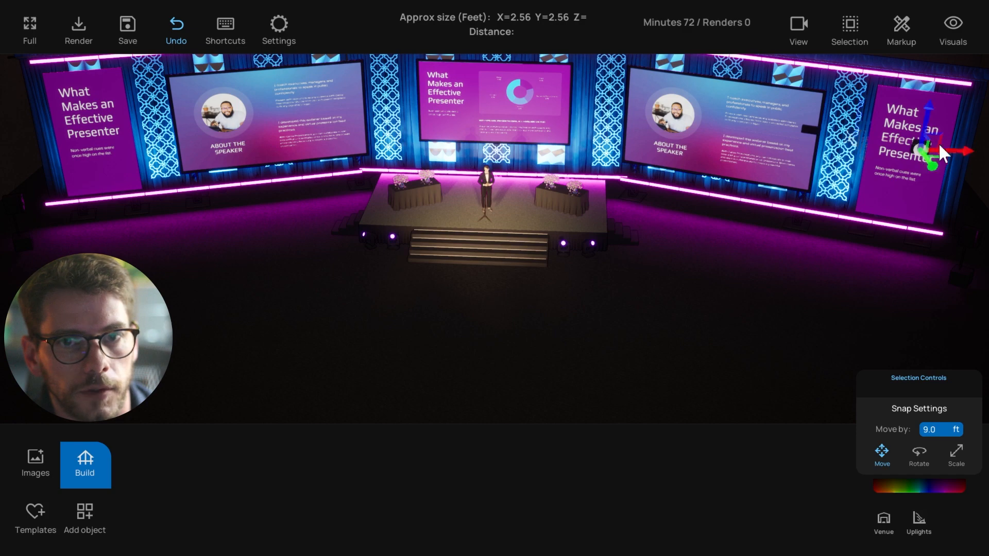
left_click(941, 149)
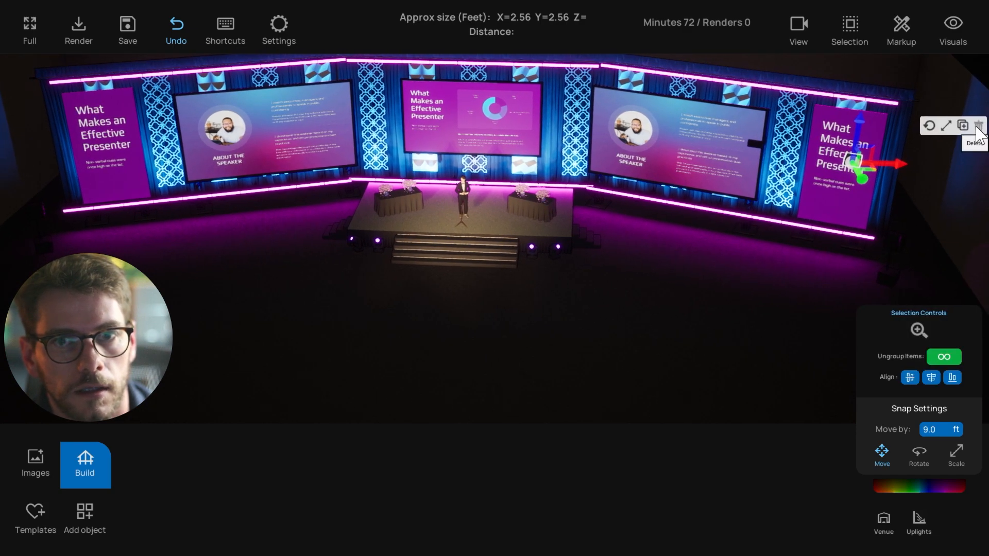
left_click(977, 127)
left_click(758, 147)
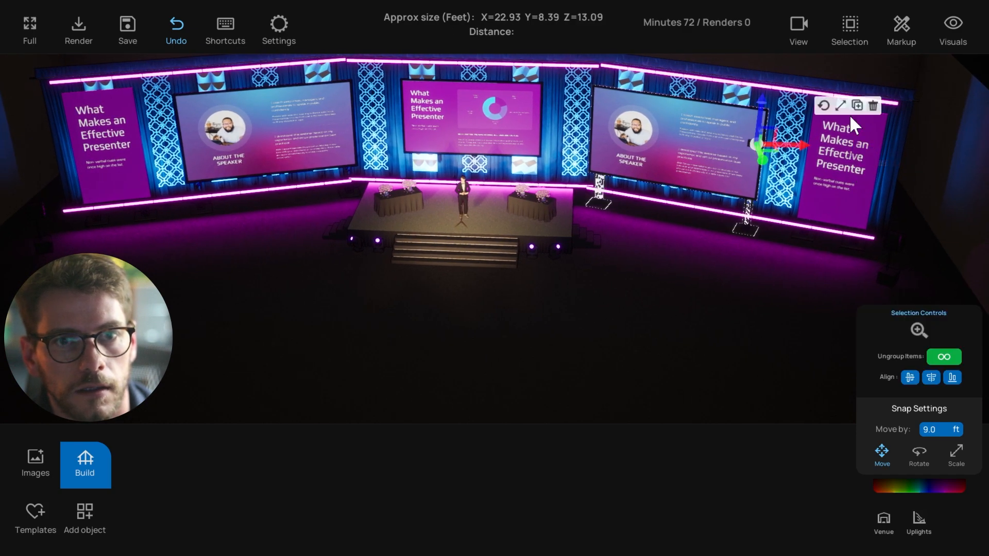
left_click(672, 281)
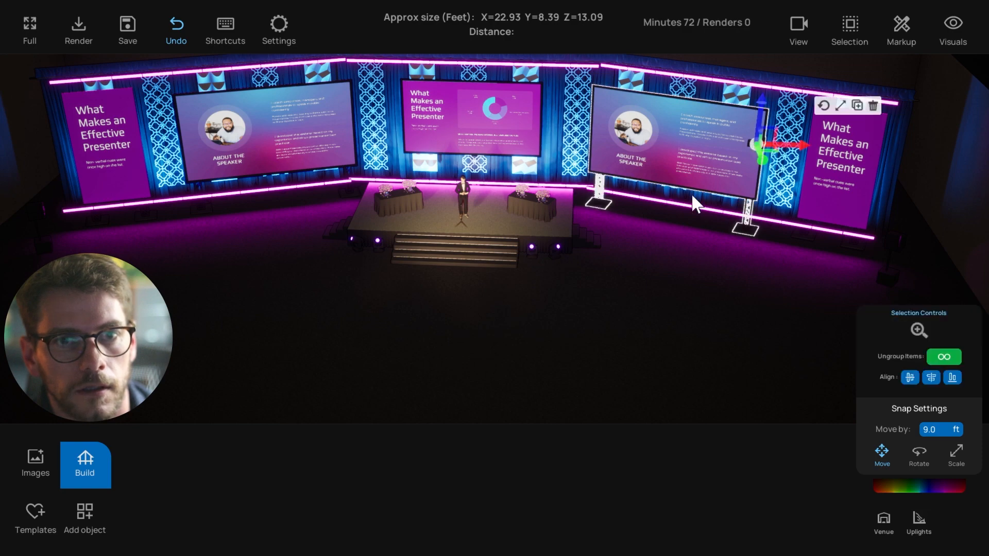
right_click_drag(691, 193, 663, 181)
Enable Multi-Select and delete the two small dark bars beside the right-hand screen
left_click(748, 187)
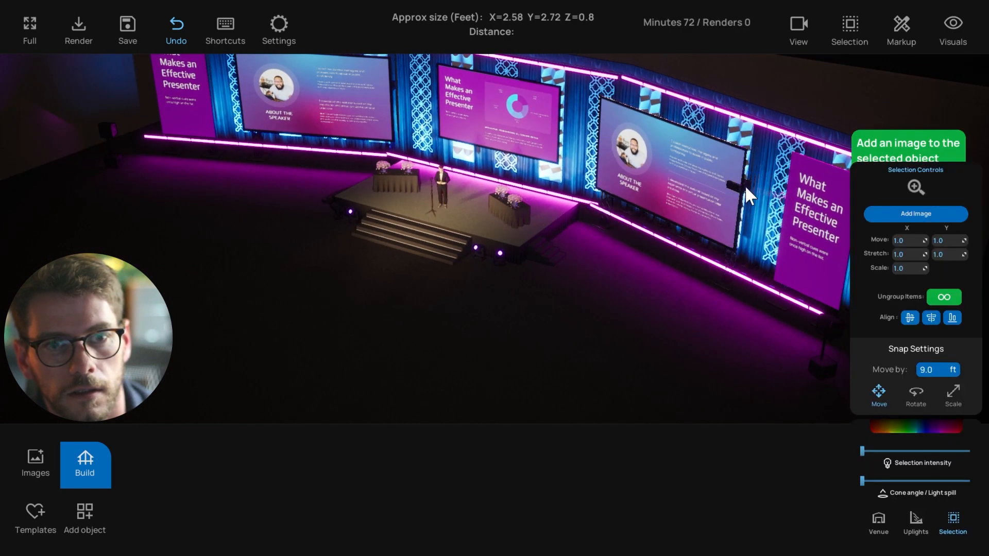
left_click(746, 188)
left_click(860, 33)
left_click(854, 75)
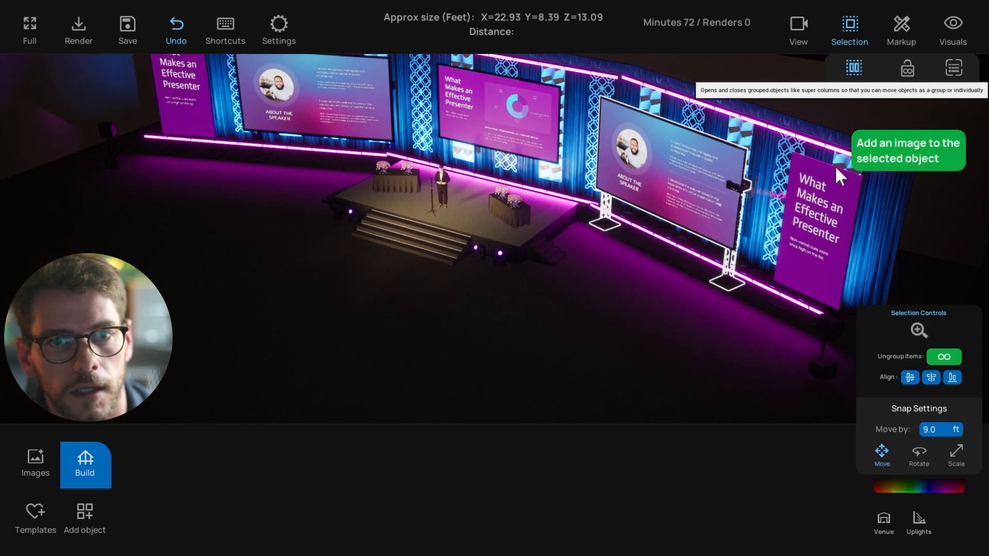
left_click(746, 184)
left_click(814, 157)
right_click_drag(529, 301, 563, 282)
left_click(754, 172)
left_click(751, 172)
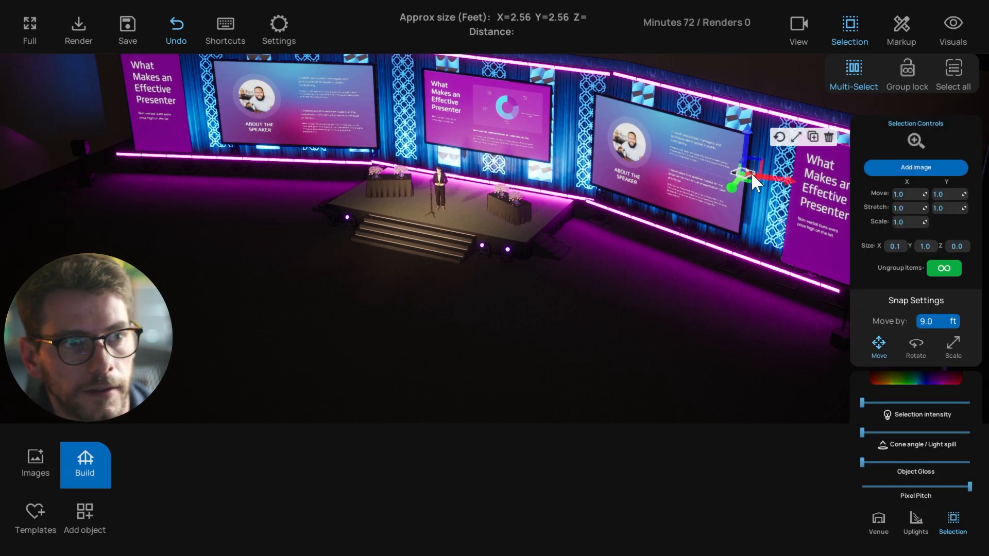
right_click_drag(751, 172, 753, 166)
left_click(813, 148)
From a frontal view, check the left and right What Makes an Effective Presenter panels, then open Templates
right_click_drag(481, 310, 221, 135)
left_click(104, 132)
left_click(104, 132)
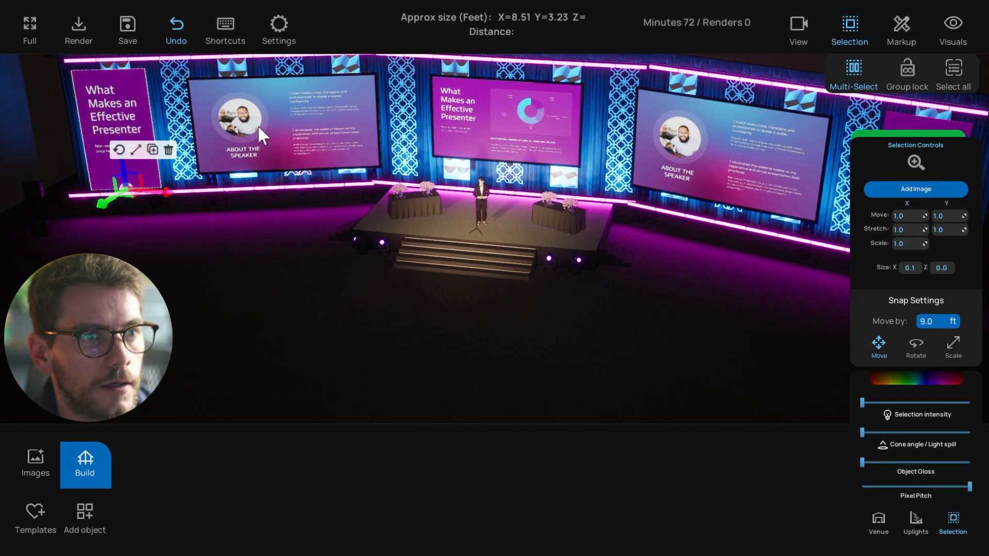
left_click(738, 183)
key("s")
key("d")
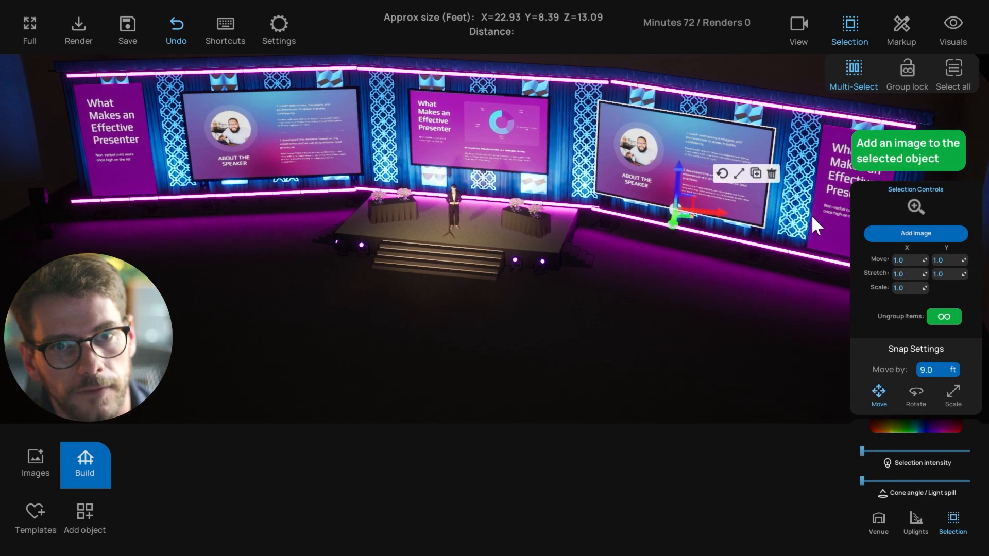
left_click(811, 215)
left_click(548, 342)
left_click(39, 514)
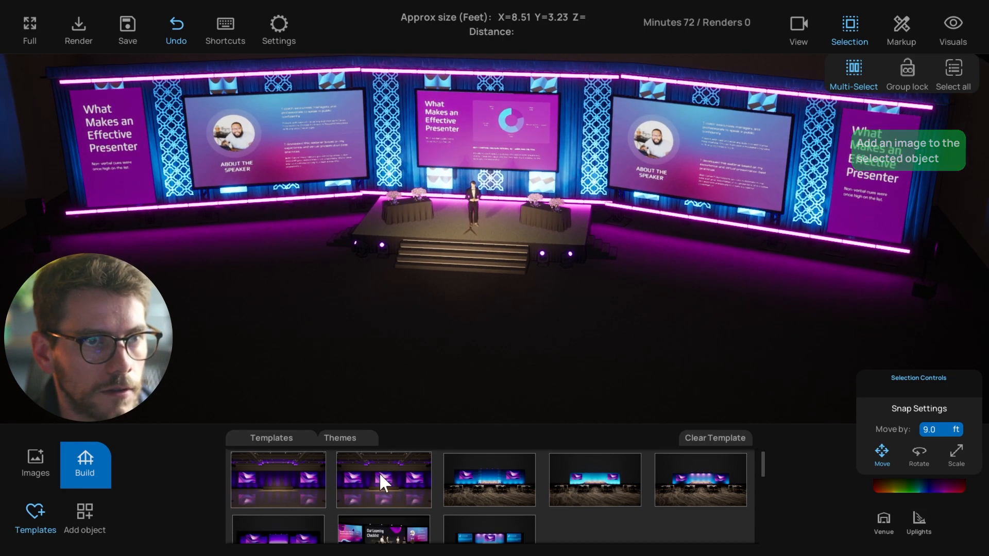
scroll(381, 482, "down", 2)
scroll(393, 482, "down", 1)
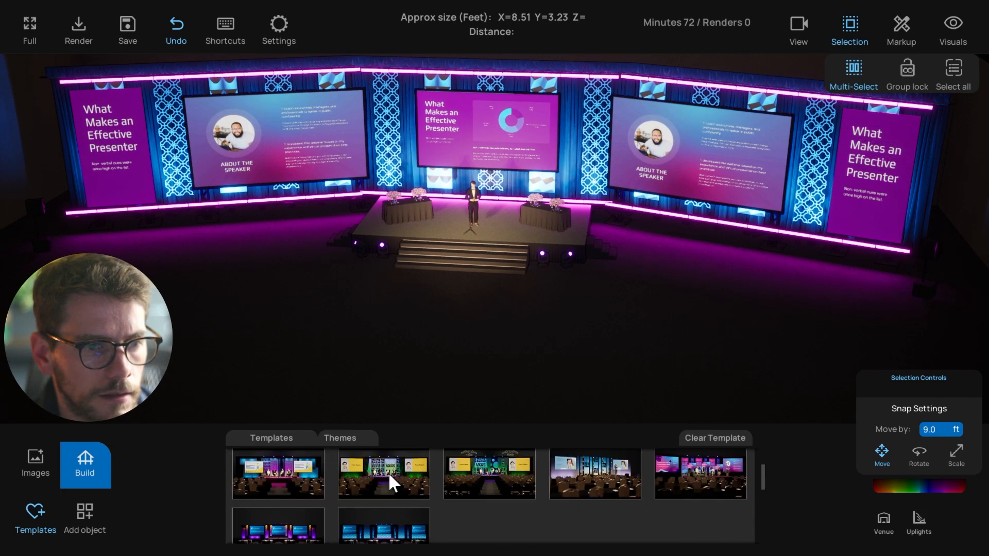
scroll(390, 475, "down", 3)
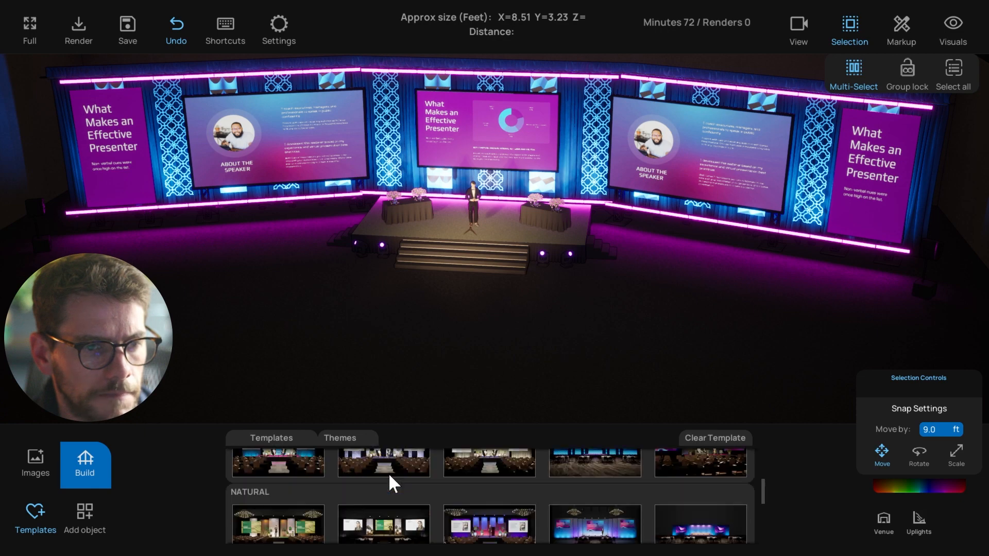
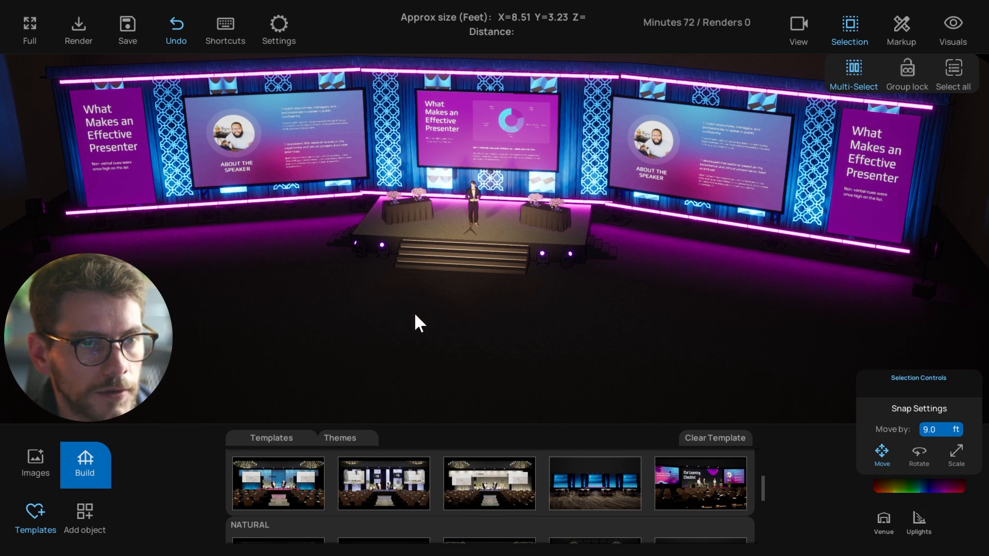
Turn the view to face the stage head-on and browse the Staging objects in the library
middle_click_drag(414, 312, 476, 291)
left_click(89, 469)
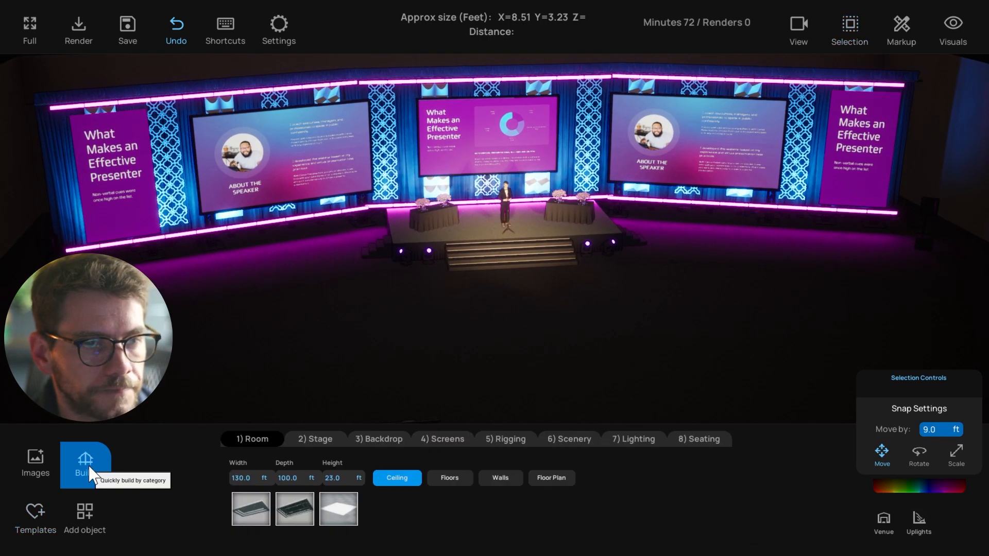
left_click(85, 515)
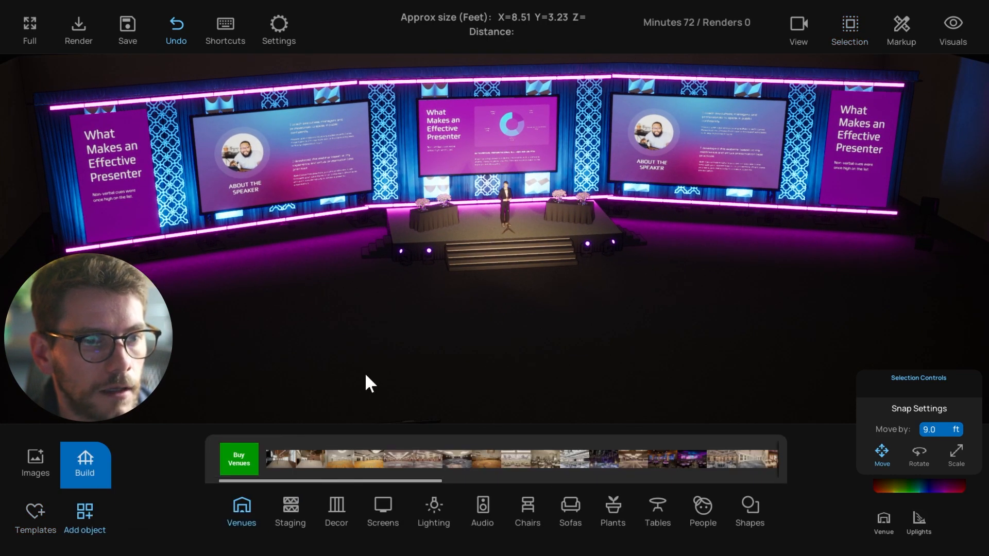
middle_click_drag(366, 375, 307, 431)
scroll(363, 311, "up", 3)
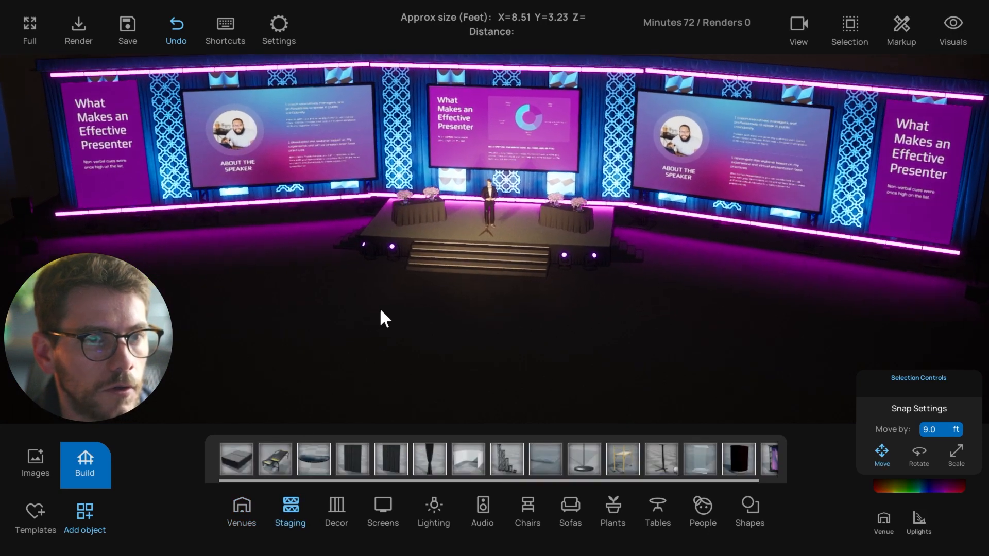
left_click(316, 170)
middle_click_drag(294, 212, 350, 207)
Select the centre, right and left LED screens in turn to inspect them, then clear the selection
left_click(465, 123)
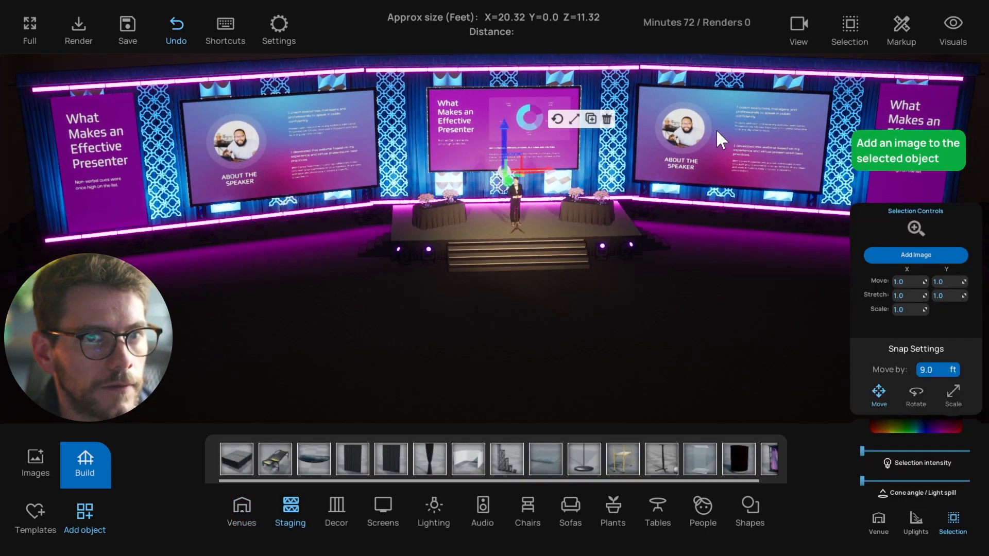
left_click(716, 129)
left_click(490, 128)
left_click(271, 154)
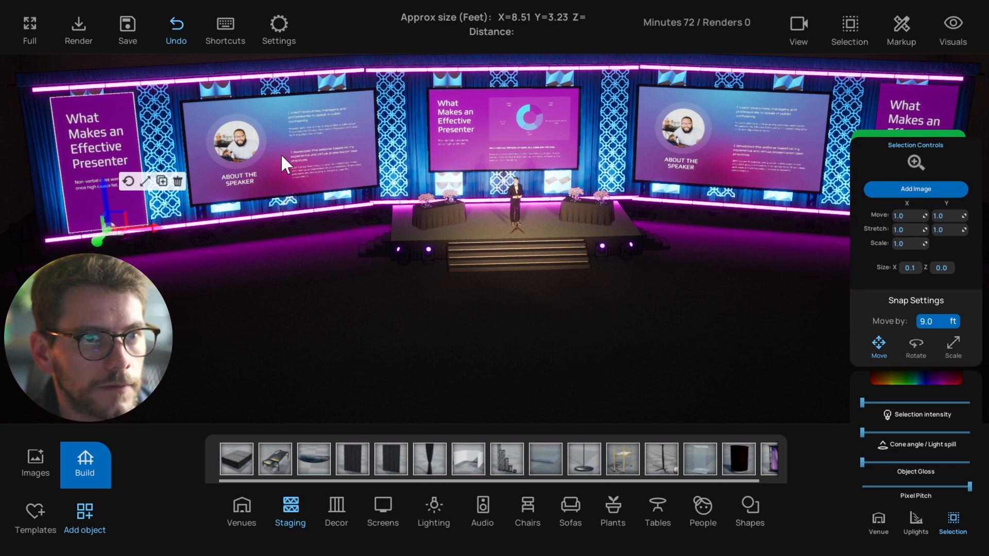
left_click(465, 139)
left_click(315, 332)
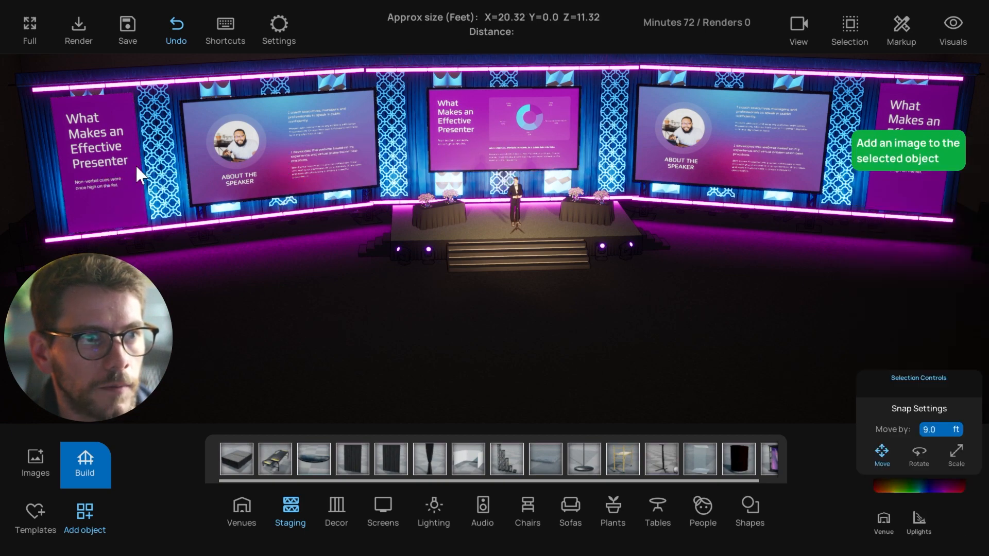
left_click(268, 155)
left_click(477, 143)
left_click(293, 319)
Recheck the centre screen, then bring up the 4) Screens options at 9.0 ft by 16.0 ft
middle_click_drag(292, 319, 324, 299)
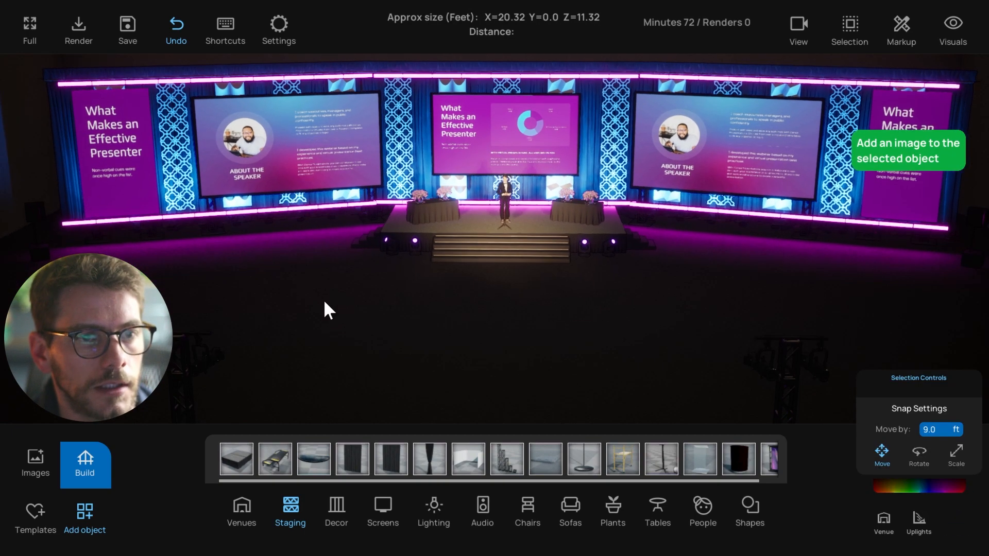
left_click(515, 149)
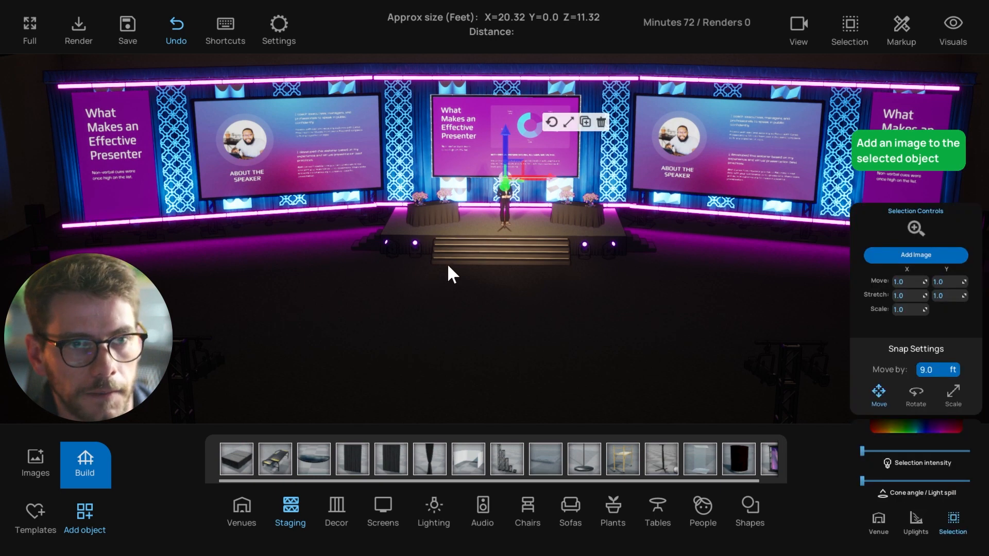
left_click(460, 362)
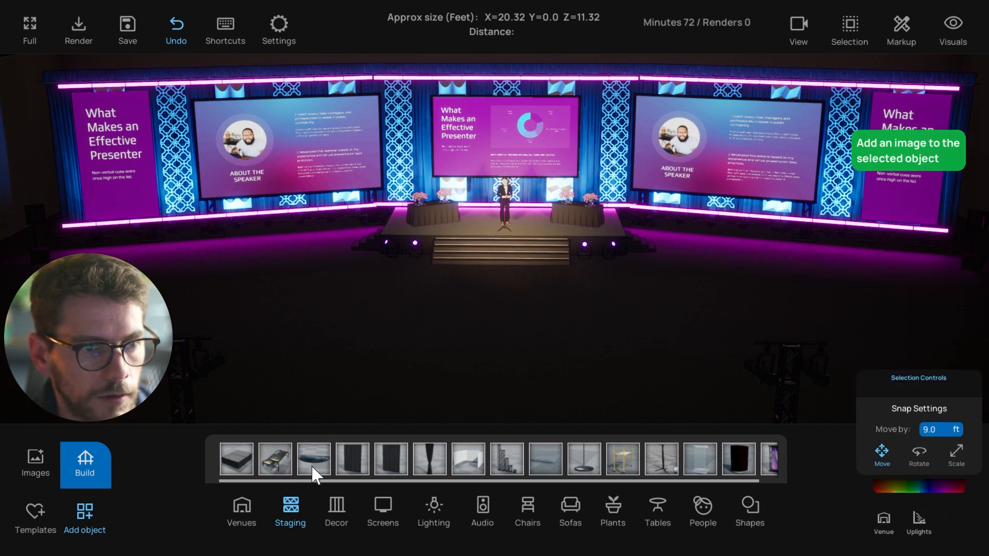
left_click(80, 460)
left_click(442, 437)
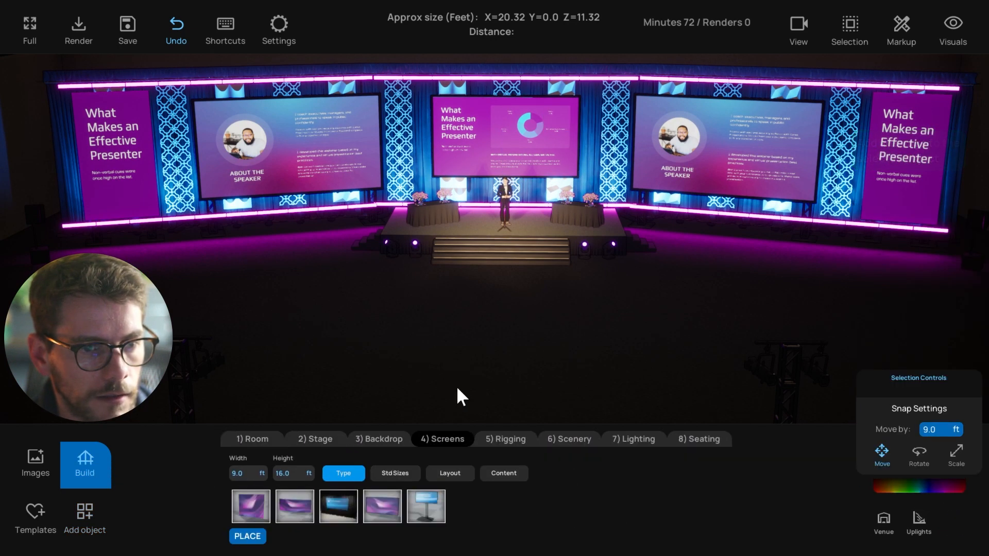
left_click(396, 474)
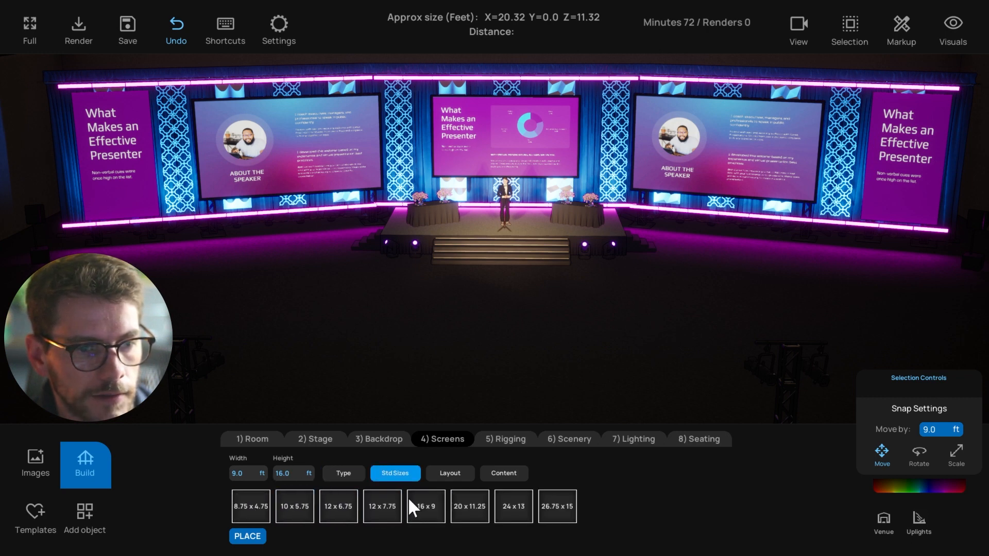
left_click(341, 472)
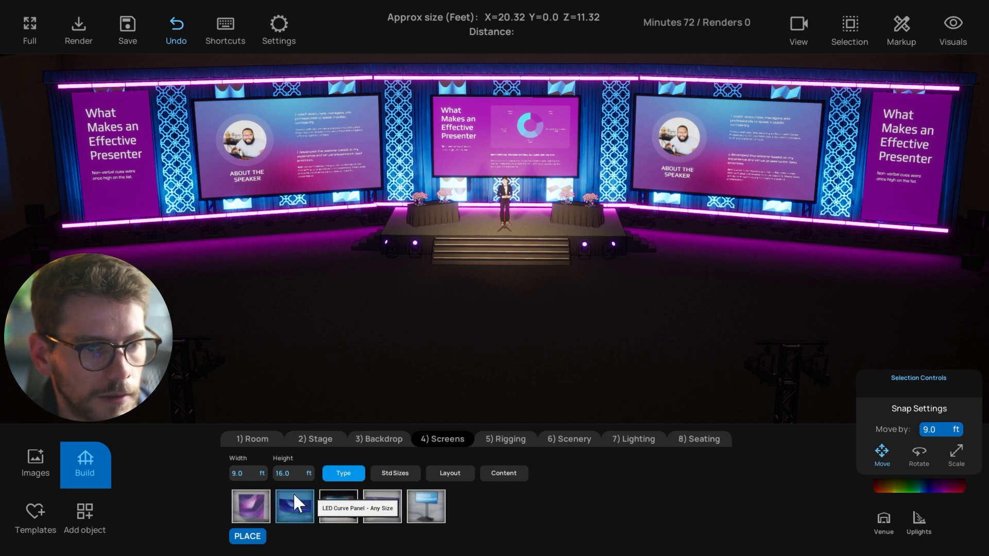
left_click(88, 509)
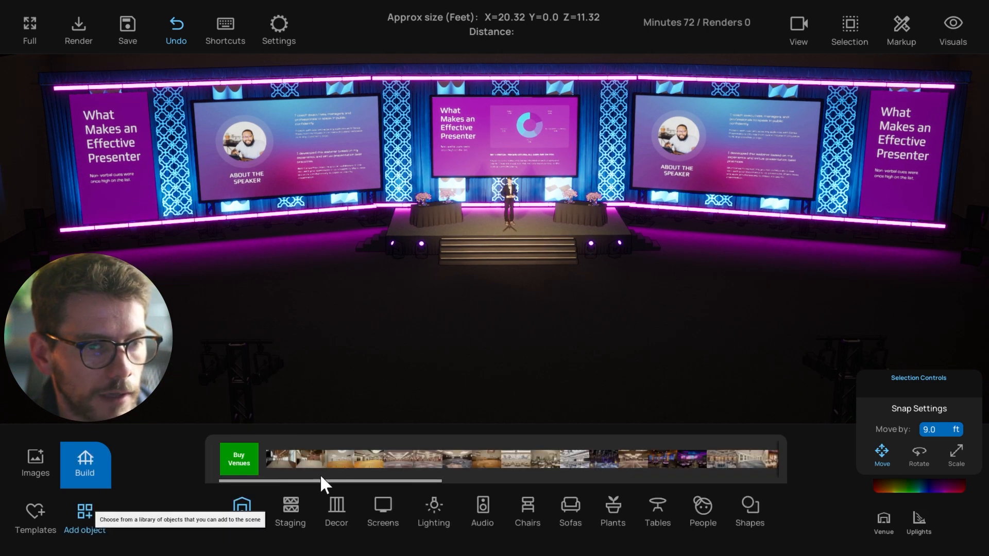
left_click(383, 507)
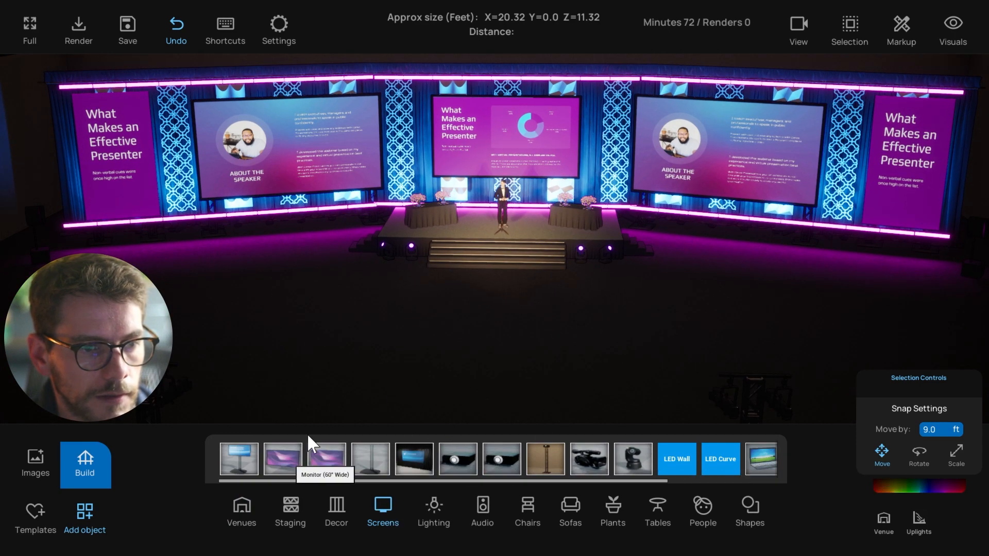
left_click_drag(326, 458, 445, 350)
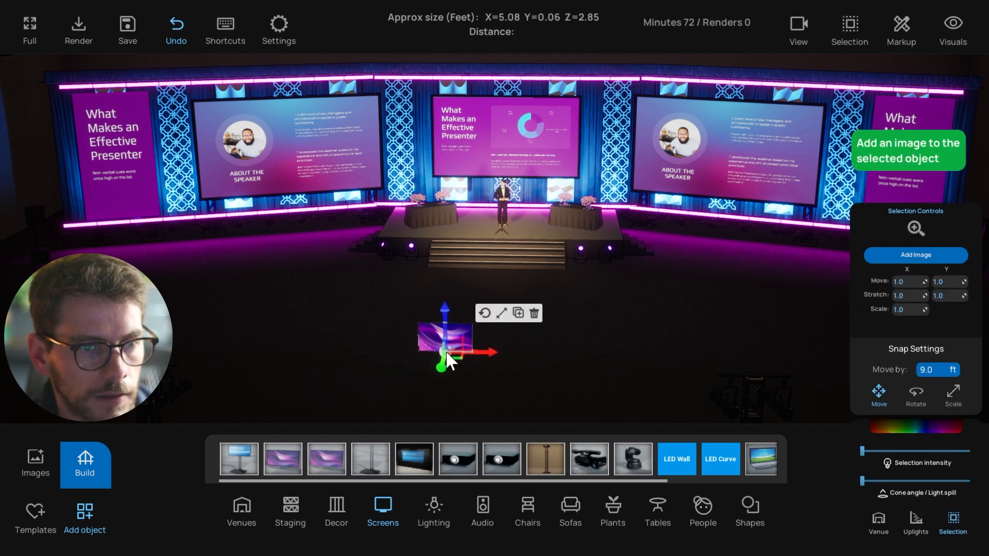
left_click(534, 314)
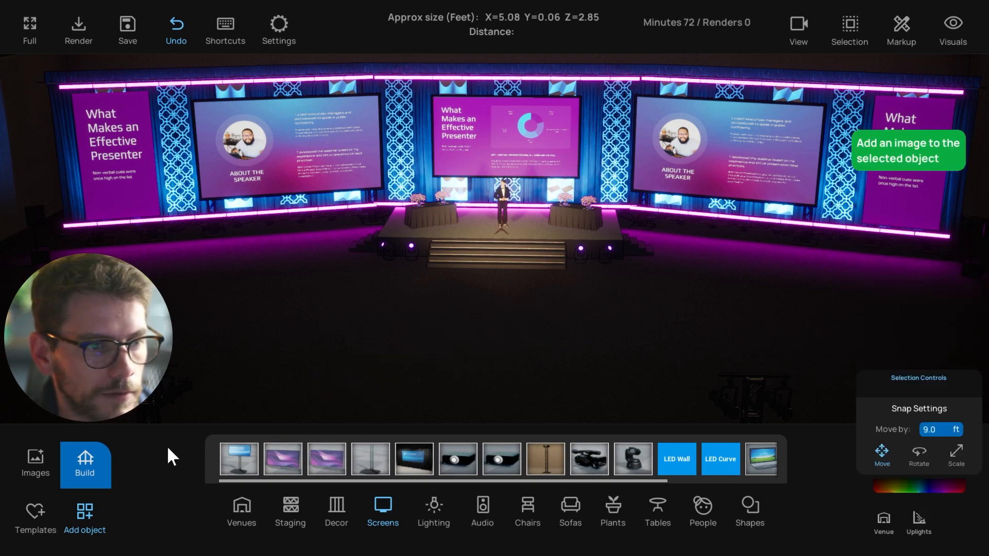
left_click(81, 459)
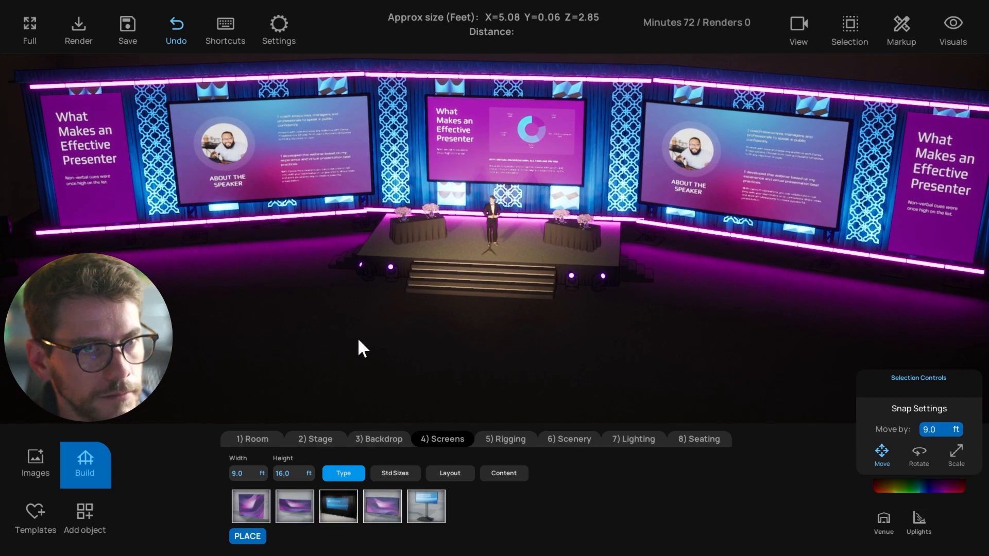
left_click(470, 133)
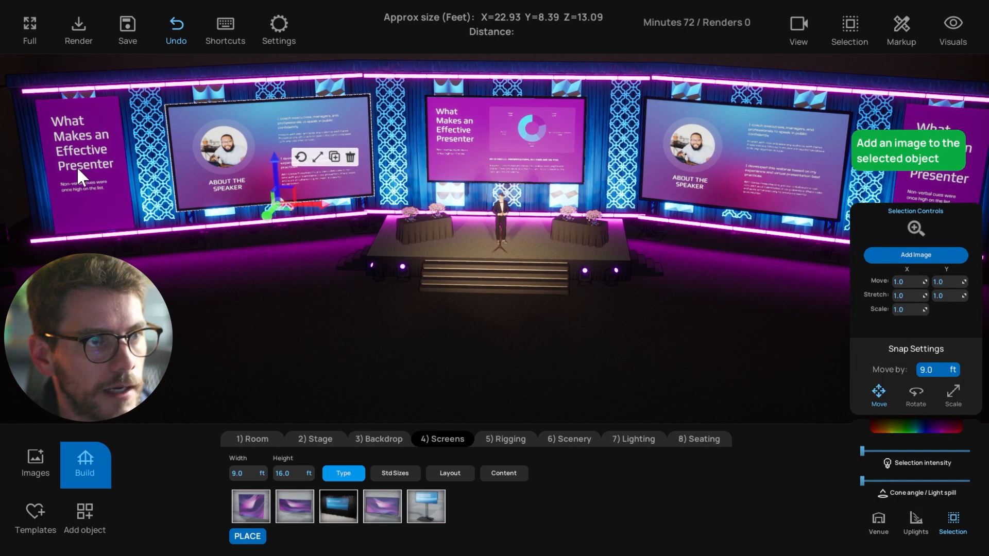
left_click(101, 137)
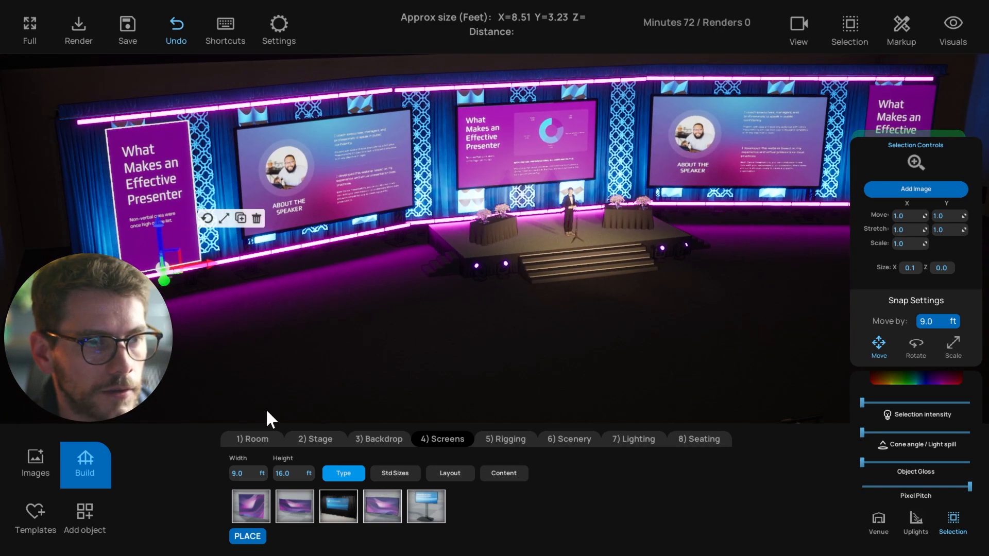
Place a REX Frame from Decor > By brand > Expressive Structures on the floor before the stage
left_click(86, 512)
left_click(337, 512)
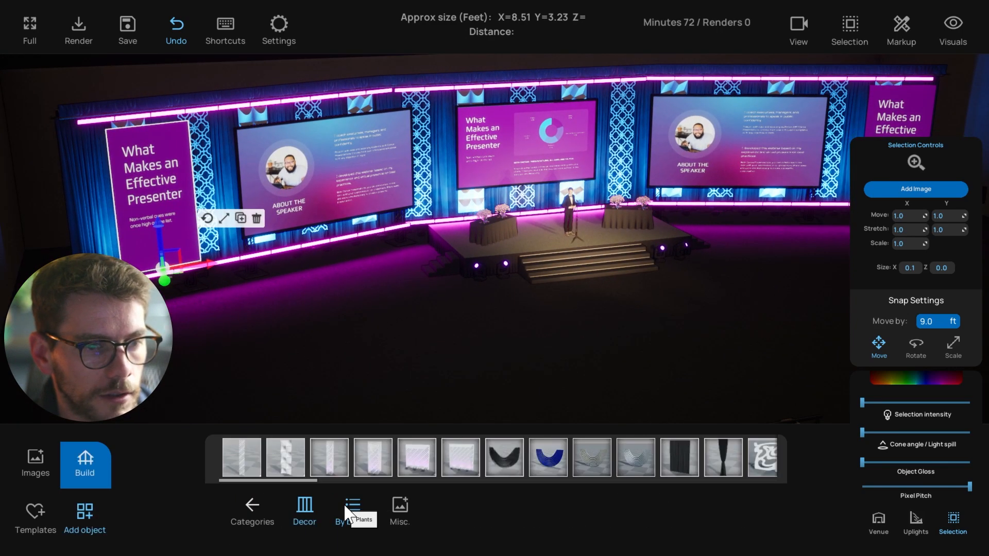
left_click(355, 510)
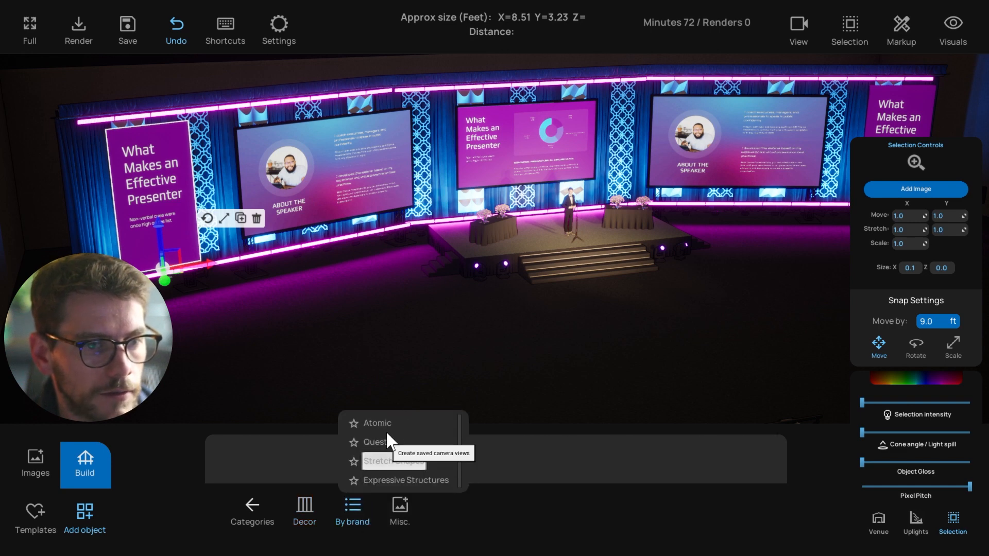
left_click(392, 461)
left_click(356, 510)
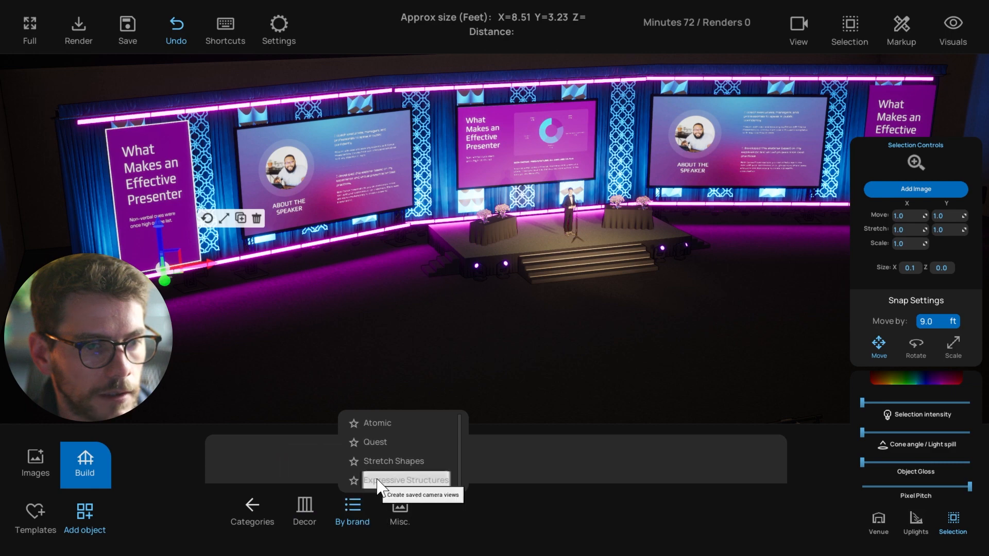
left_click(360, 479)
left_click(242, 468)
left_click(317, 351)
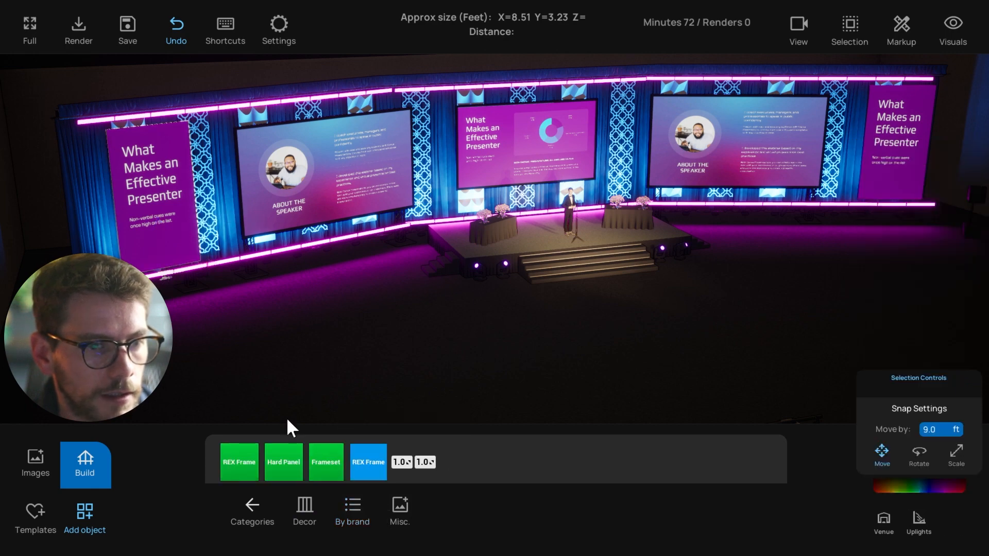
left_click_drag(371, 470, 373, 372)
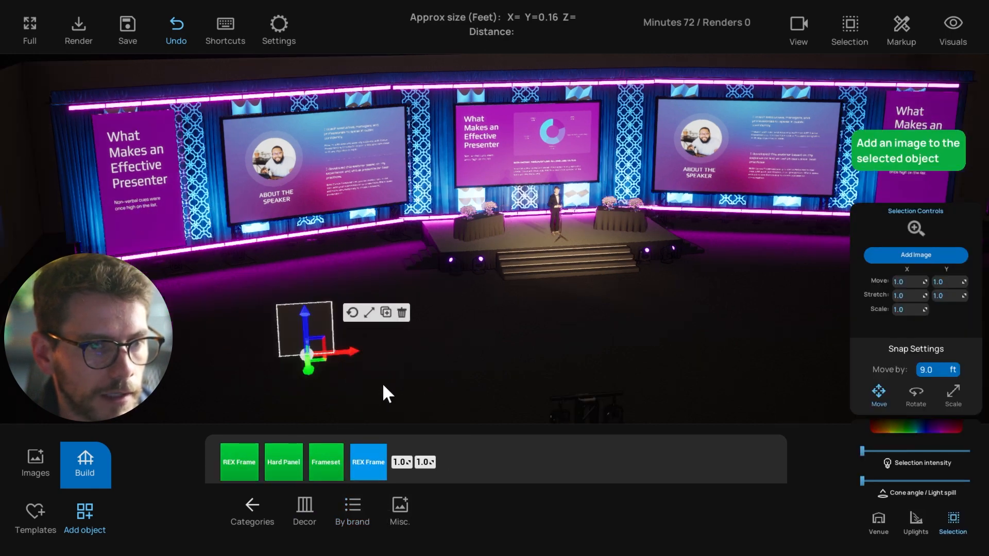
left_click(372, 348)
left_click(85, 462)
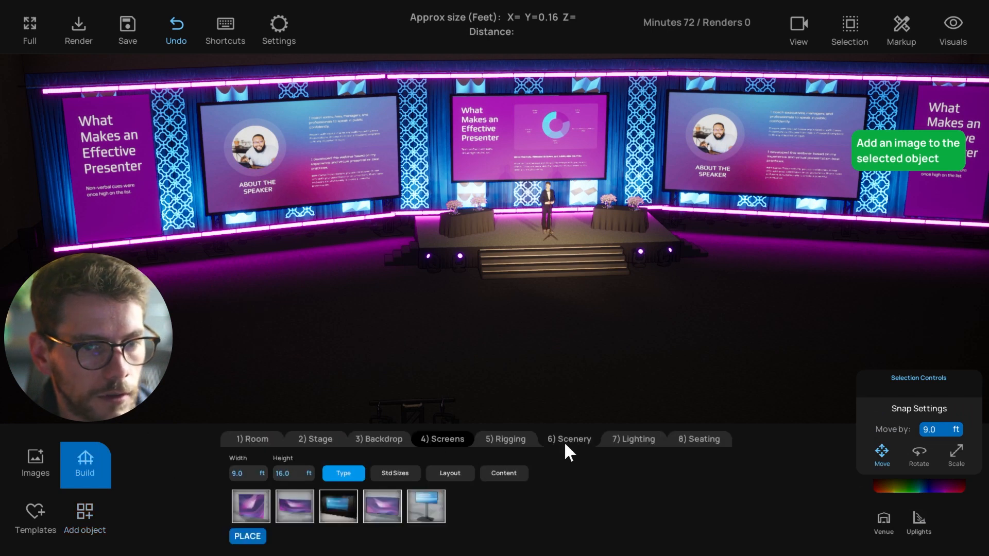
From Scenery > Walls, add a printed flat wall behind the centre screen
left_click(572, 439)
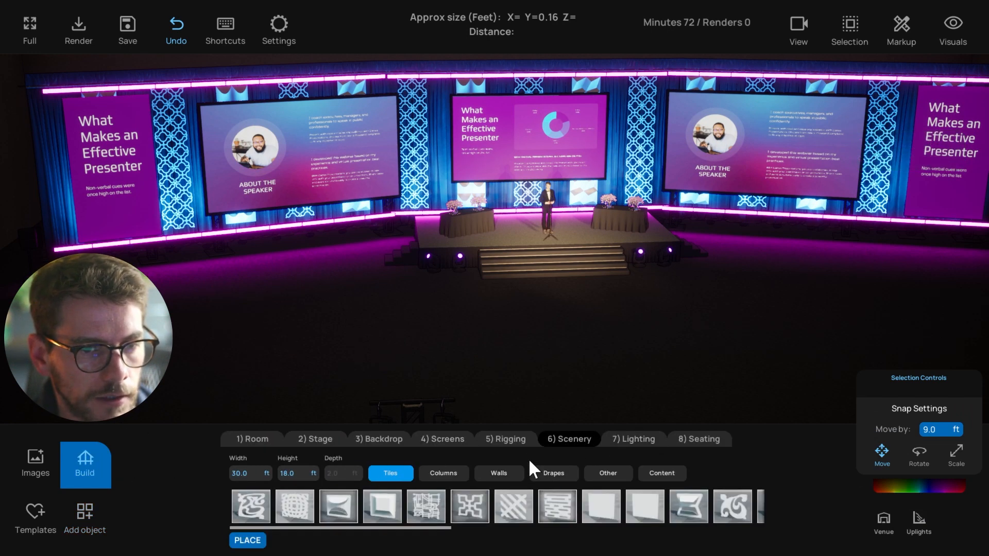
left_click(498, 473)
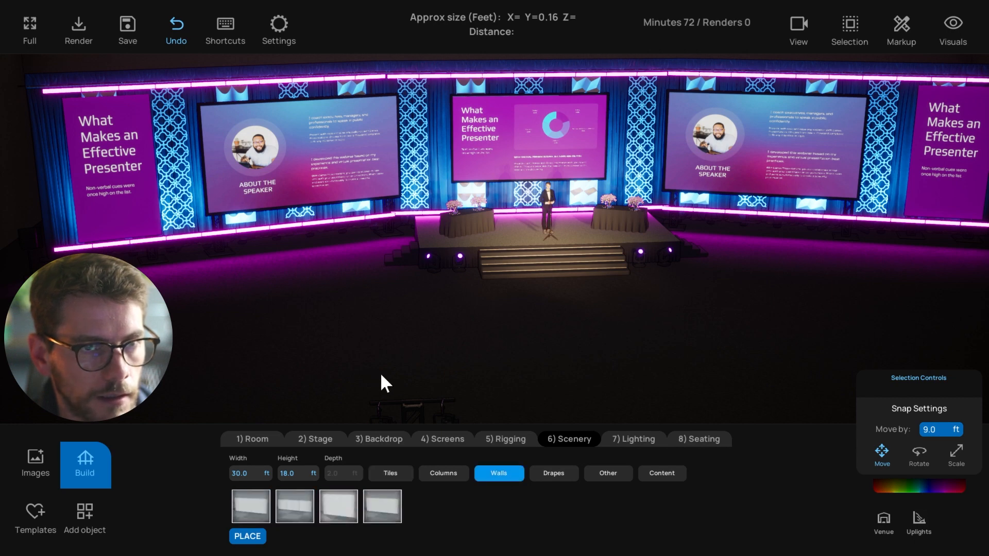
middle_click_drag(463, 152, 444, 151)
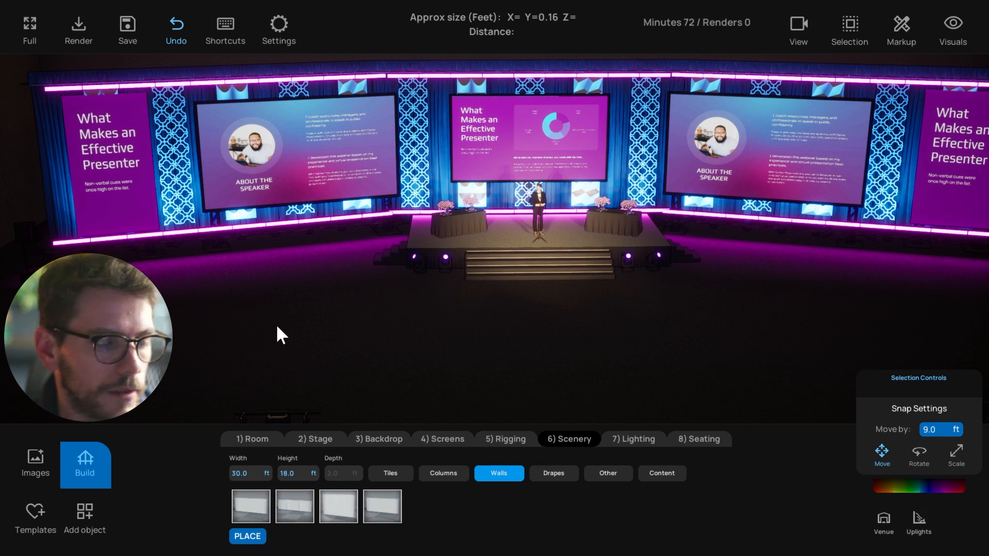
middle_click_drag(297, 361, 287, 362)
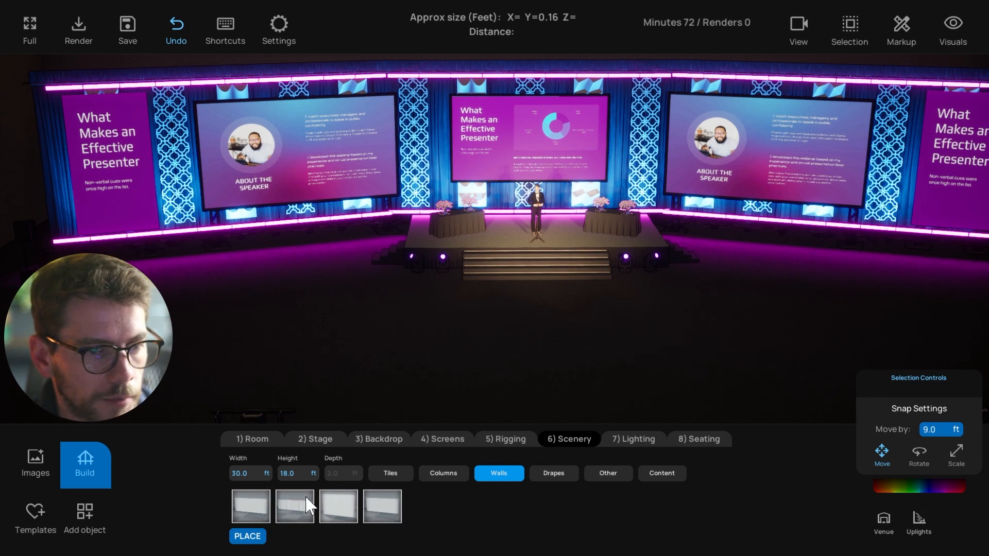
left_click(379, 511)
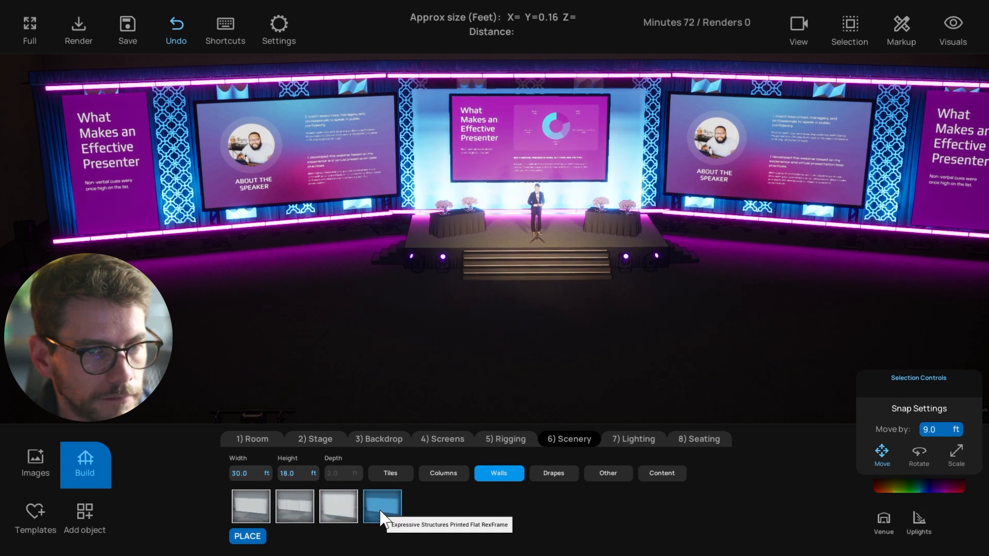
Set the wall to 10 ft wide and 20 ft high
left_click(241, 473)
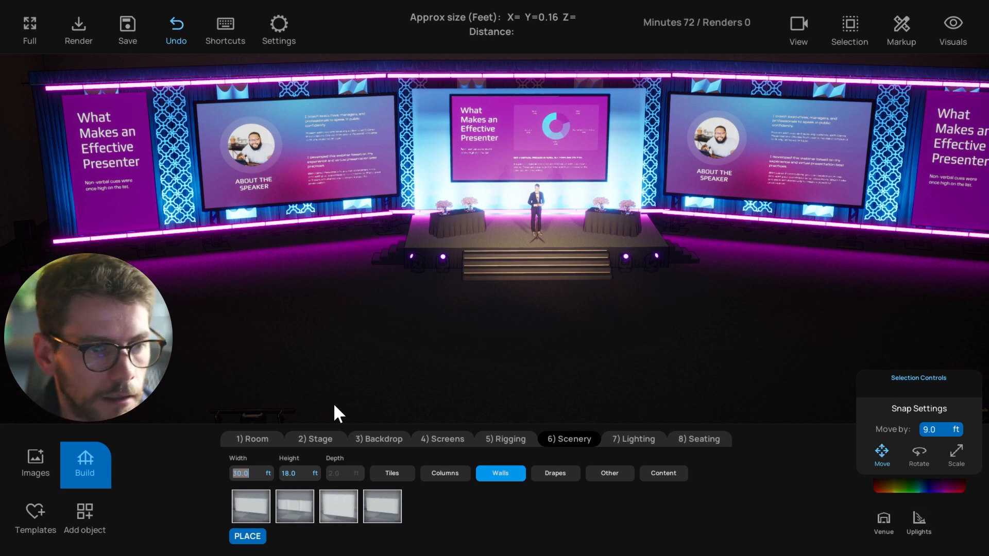
type("10")
key("Tab")
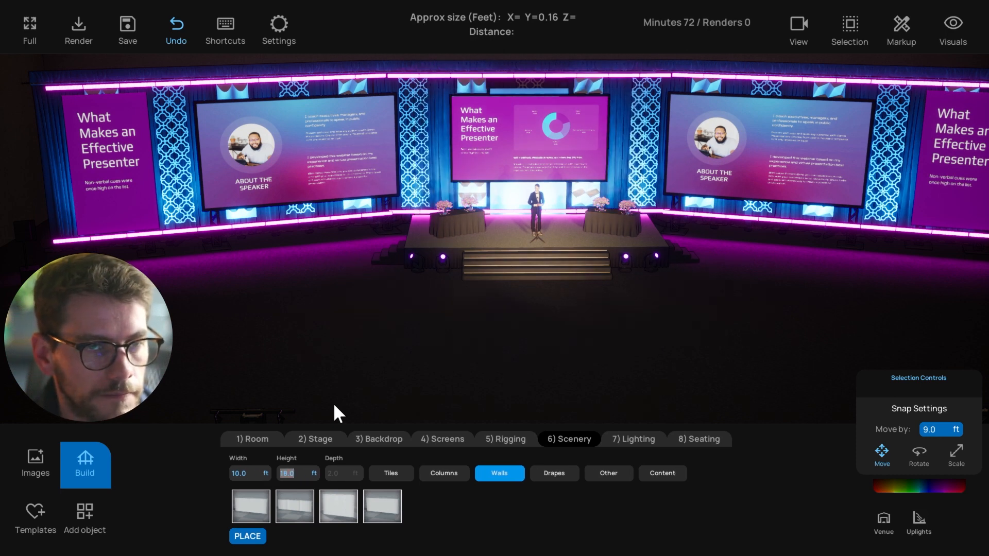
type("20")
key("Return")
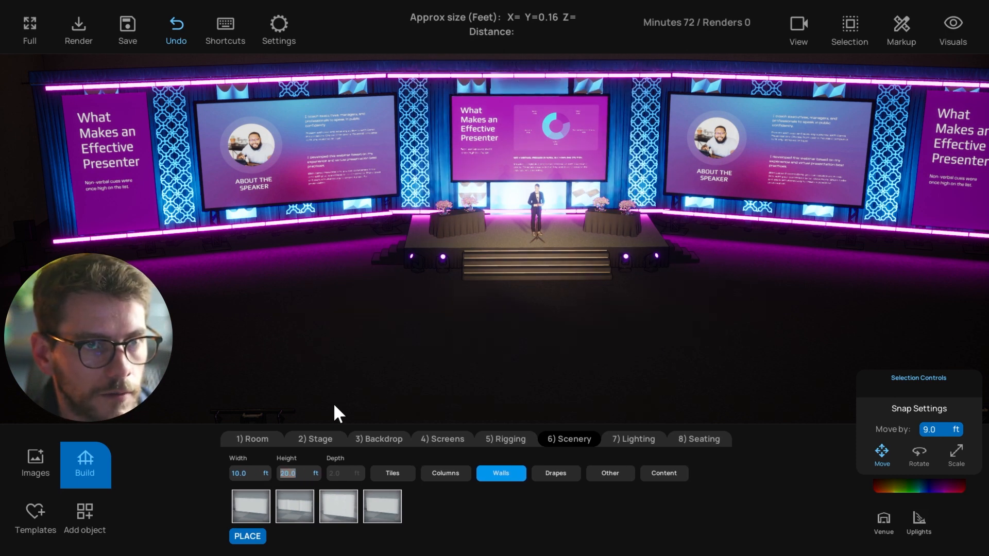
Move the test wall in front of the left screen, then delete it
left_click(523, 209)
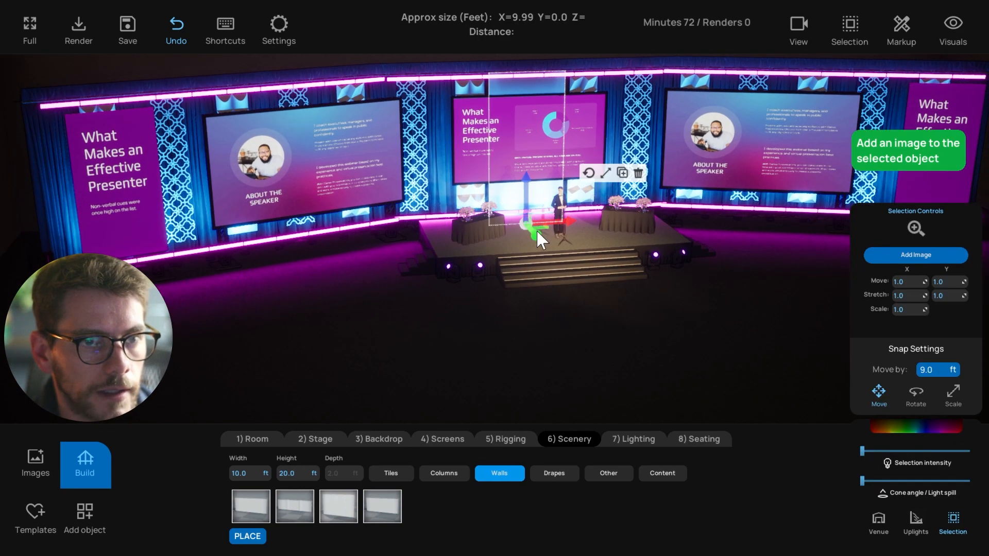
left_click_drag(505, 269, 57, 294)
left_click_drag(166, 299, 191, 313)
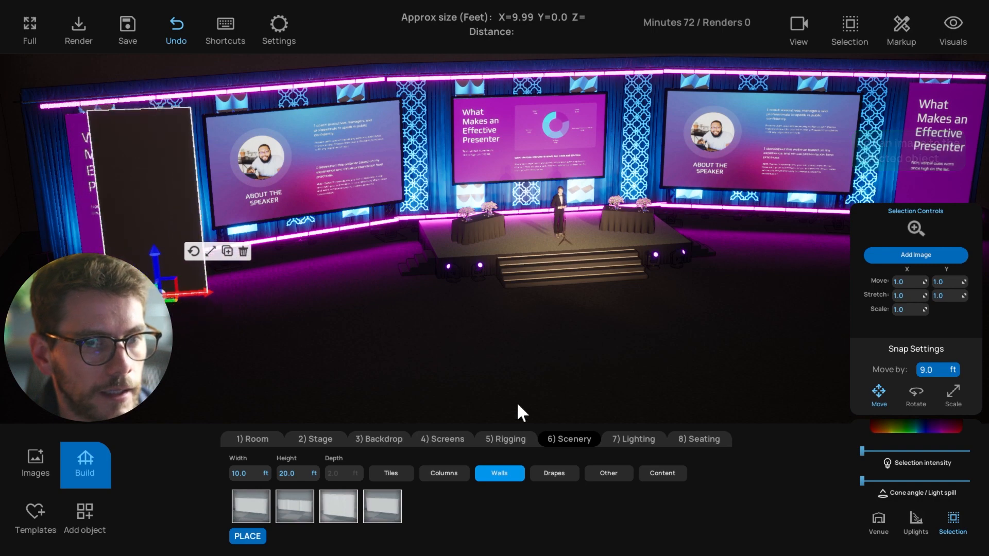
right_click_drag(309, 394, 216, 400)
left_click(36, 461)
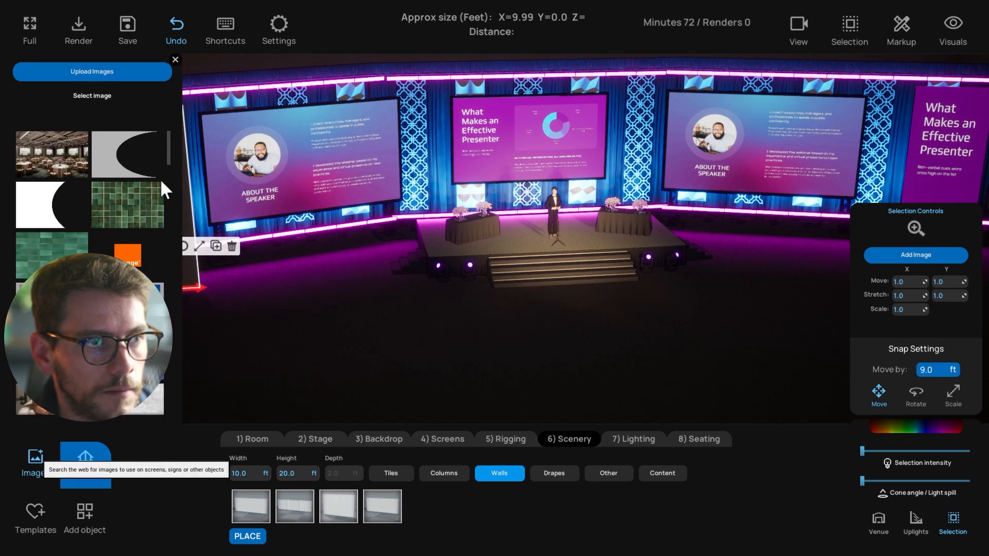
left_click(235, 250)
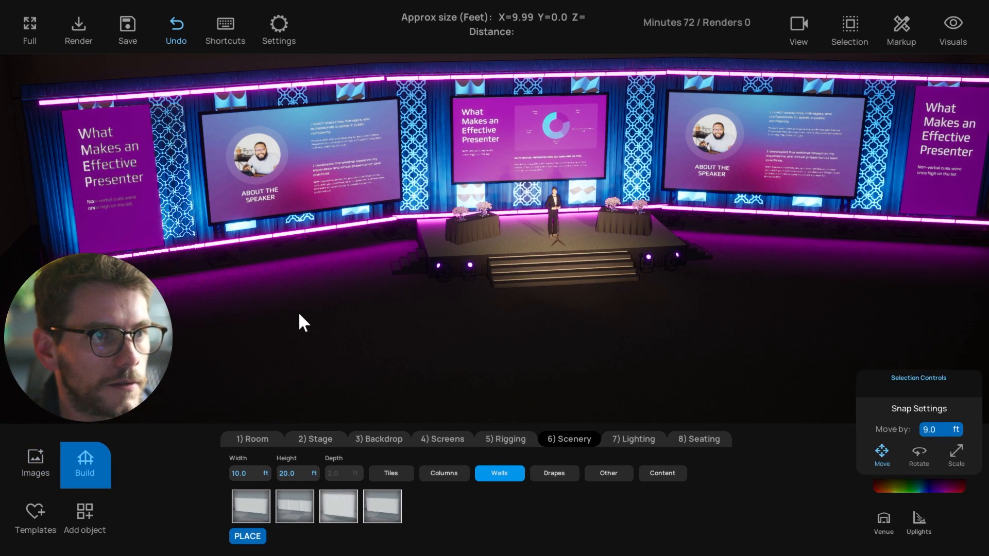
Select and deselect the left purple sign while orbiting toward the left side
right_click_drag(299, 312, 288, 283)
left_click(114, 190)
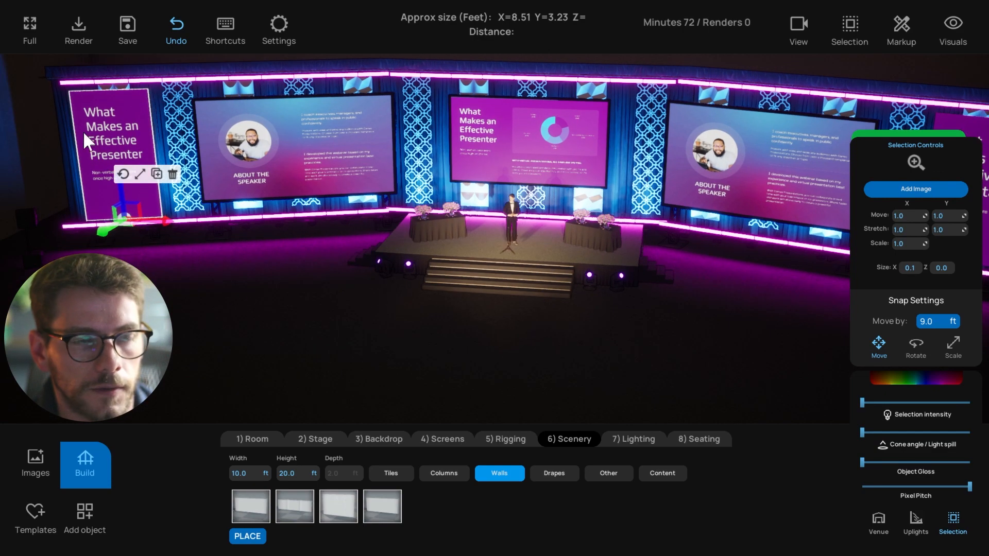
right_click_drag(357, 329, 245, 370)
left_click(100, 170)
right_click_drag(202, 288, 280, 91)
Switch to the top-down plan view with T and frame the stage and truss
key("t")
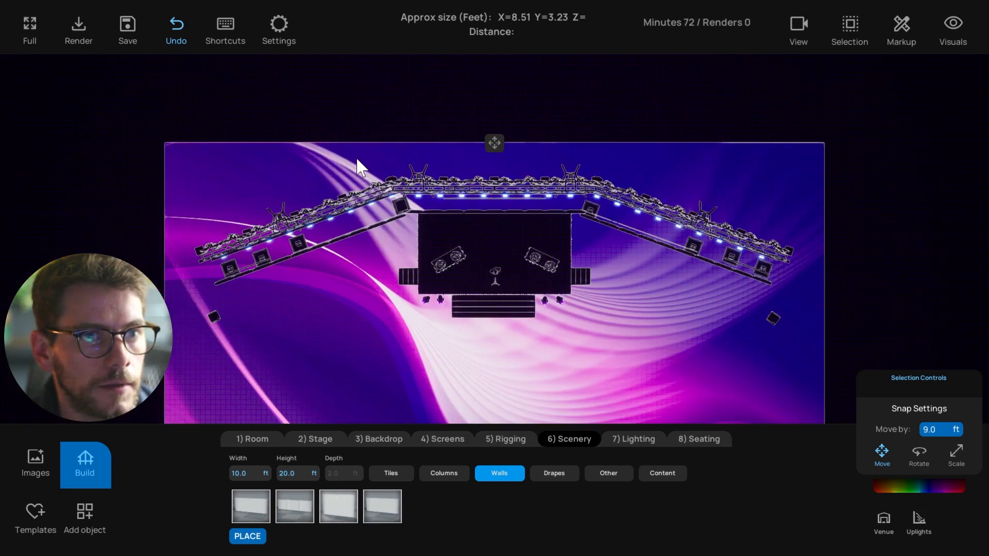
scroll(356, 157, "up", 3)
right_click_drag(397, 135, 411, 146)
scroll(460, 125, "up", 2)
scroll(490, 122, "down", 2)
right_click_drag(364, 176, 432, 167)
scroll(381, 187, "up", 3)
scroll(560, 123, "down", 3)
scroll(551, 139, "down", 2)
right_click_drag(475, 300, 433, 249)
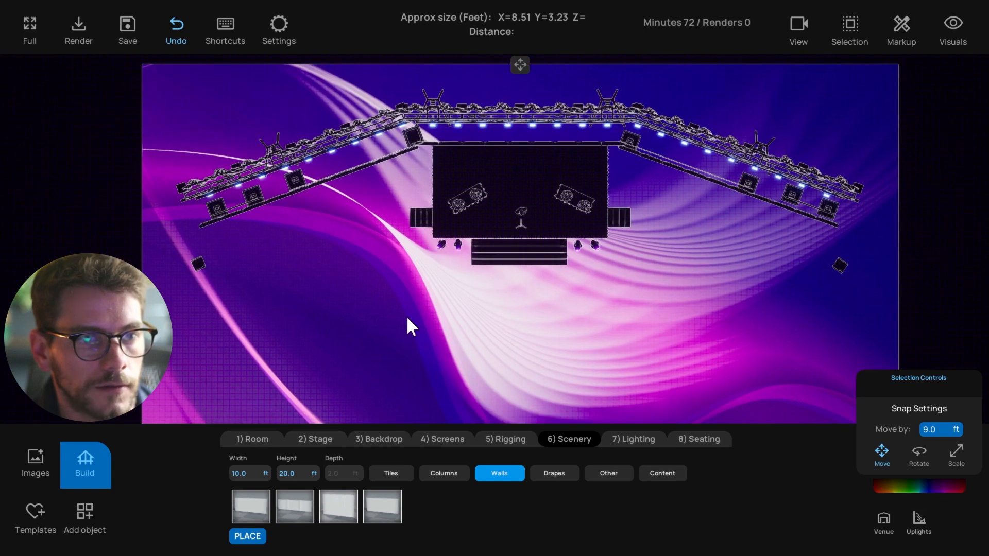
Select and deselect the backdrop and a truss piece to inspect them
left_click(539, 94)
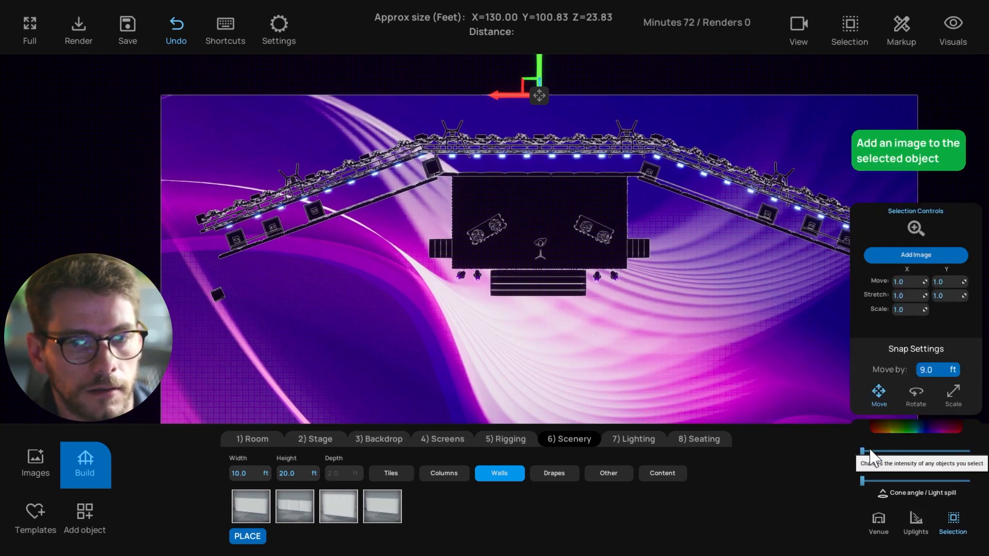
left_click(569, 335)
scroll(561, 327, "down", 1)
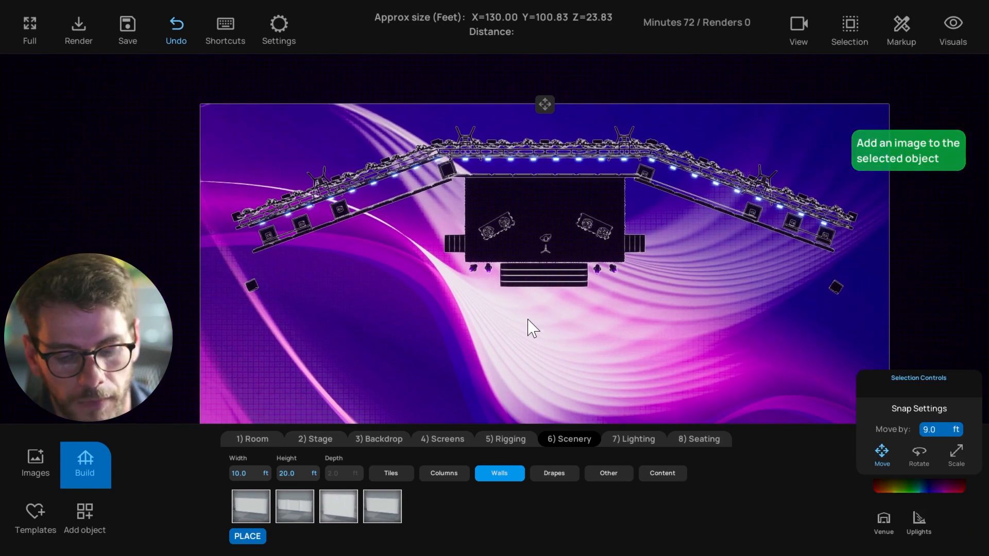
right_click_drag(447, 299, 461, 300)
scroll(413, 249, "up", 2)
right_click_drag(391, 219, 396, 234)
scroll(412, 234, "up", 2)
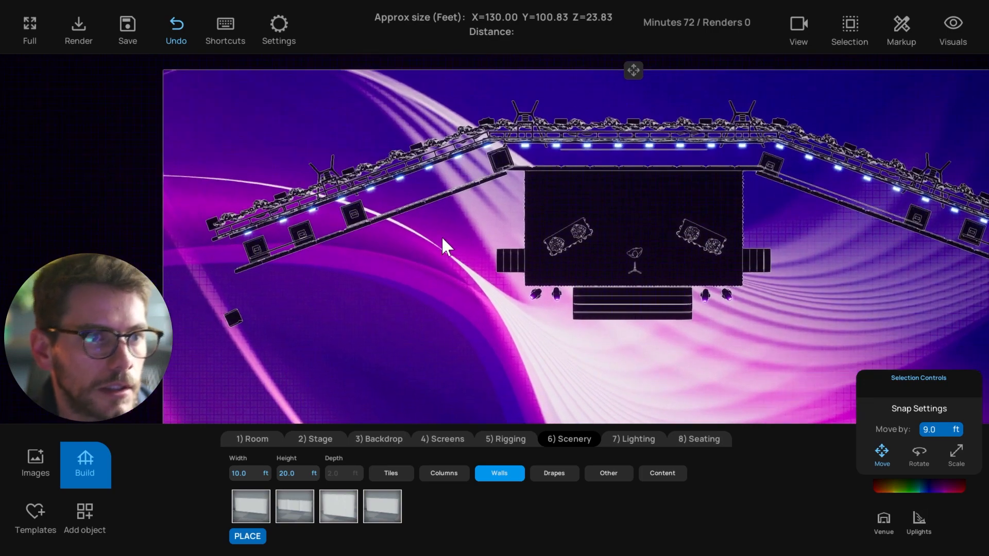
left_click(326, 188)
scroll(257, 175, "up", 2)
left_click(204, 145)
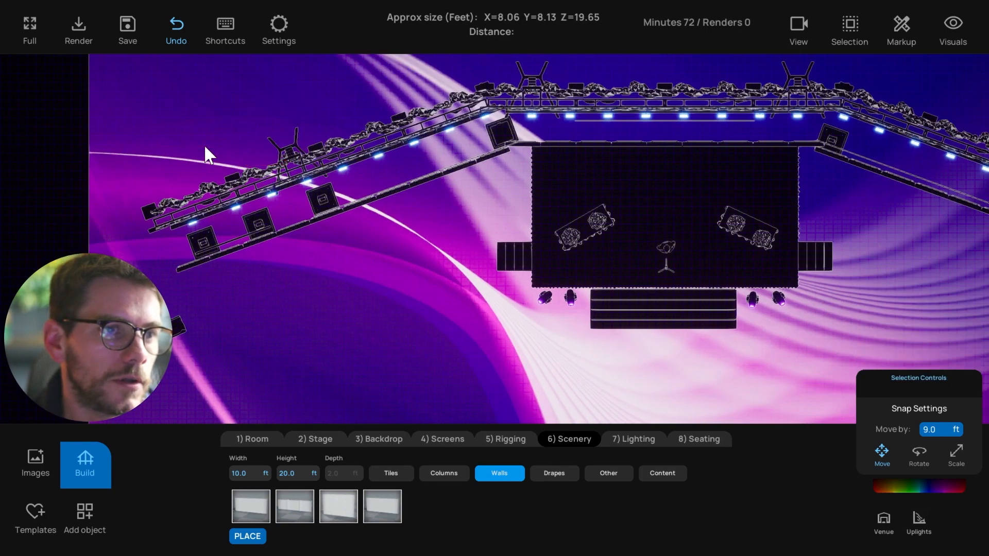
Move a truss segment along the rig
right_click_drag(206, 144, 221, 159)
scroll(323, 162, "down", 1)
scroll(325, 165, "up", 1)
right_click_drag(338, 175, 347, 192)
left_click_drag(340, 192, 279, 216)
Select two more upper truss segments and bring up the 5) Rigging options
left_click(550, 130)
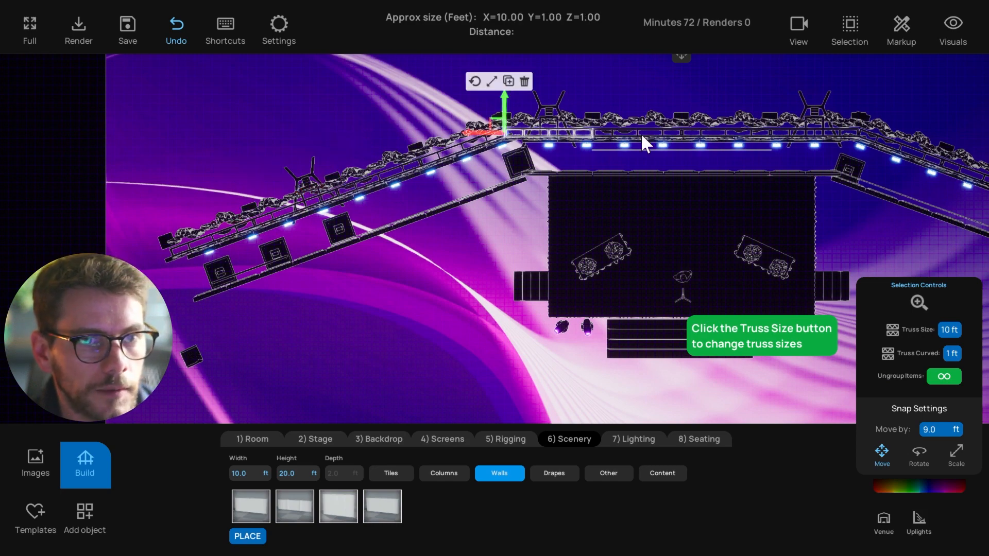
scroll(643, 132, "up", 2)
left_click(654, 107)
right_click_drag(608, 139, 577, 159)
scroll(574, 158, "down", 1)
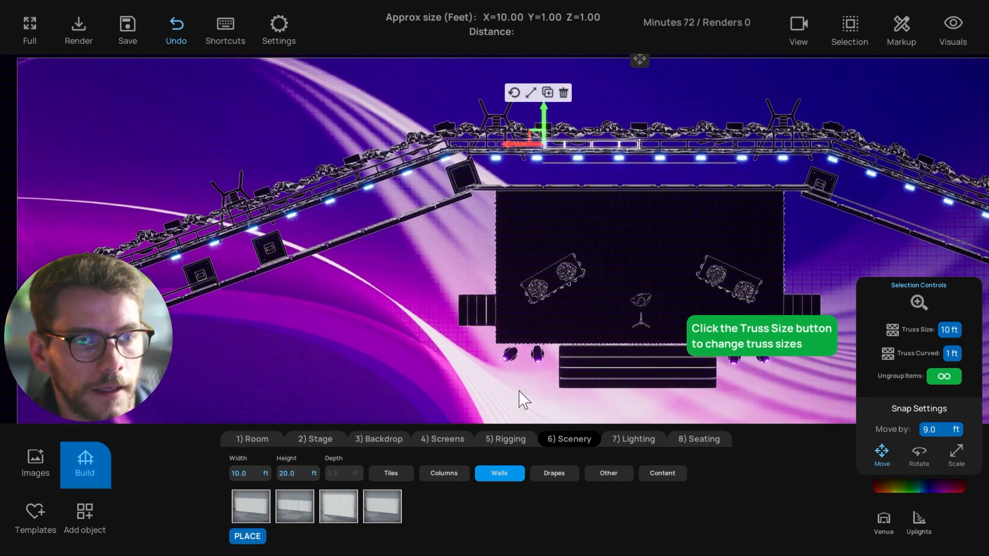
left_click(505, 439)
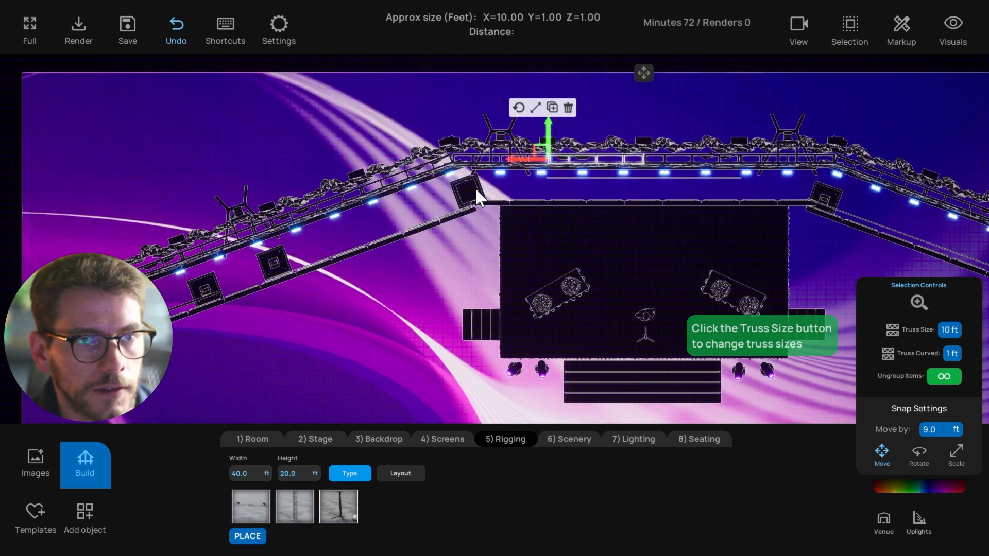
Slide the truss segment left, remove its duplicate, and select a corner segment
left_click_drag(521, 159, 334, 152)
key("ctrl+c")
left_click(376, 108)
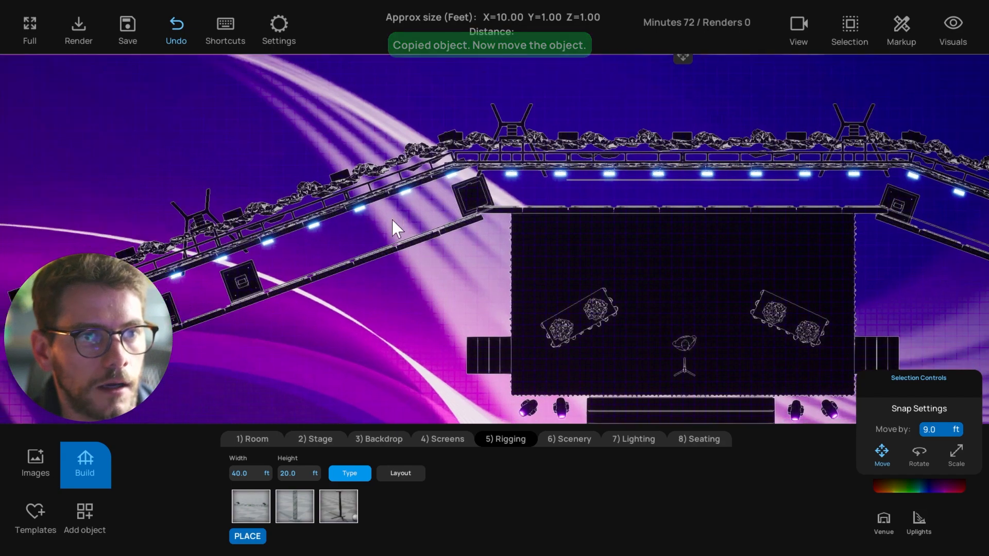
left_click(391, 158)
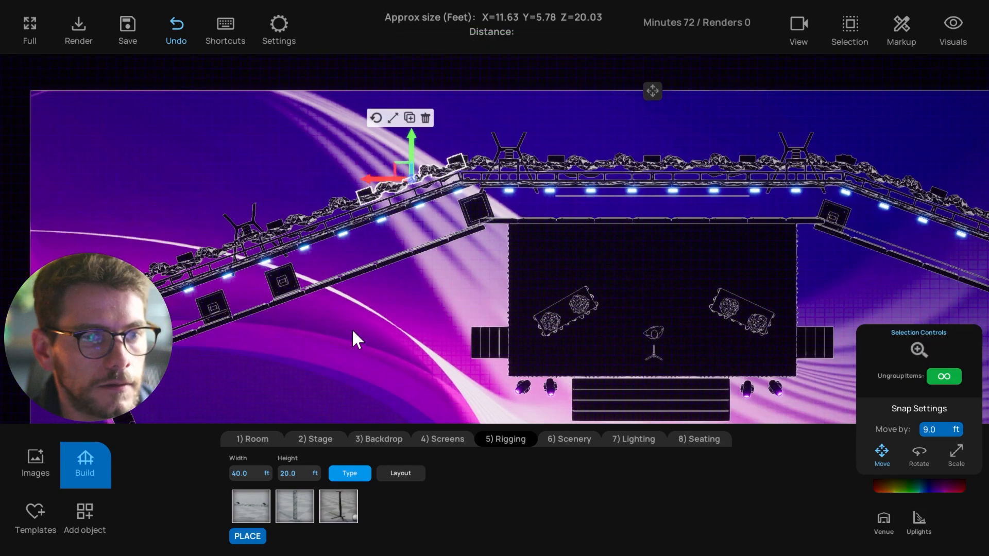
Place a Staging drape panel, rotate it about 22°, then delete it
left_click(84, 513)
left_click(290, 505)
left_click_drag(351, 460, 298, 167)
left_click(263, 117)
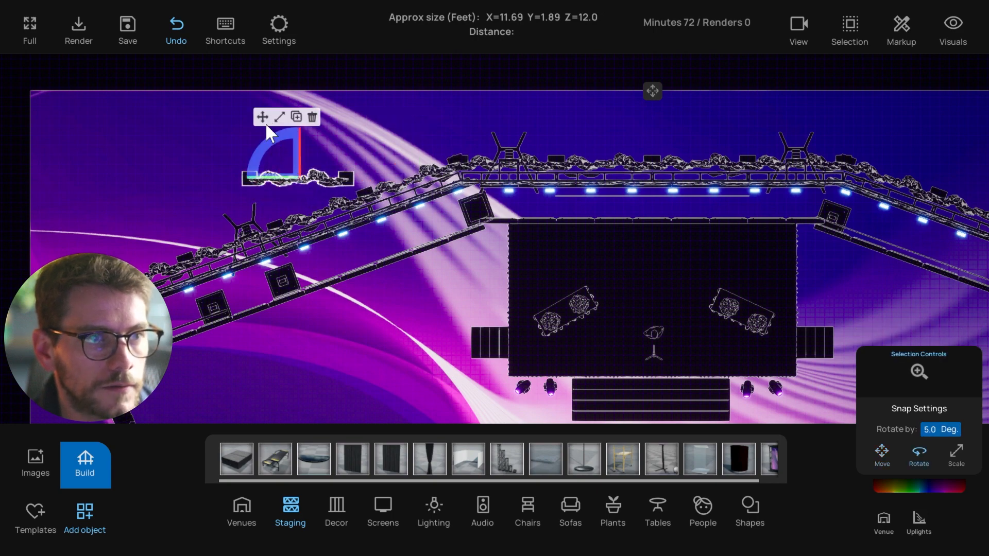
left_click(312, 117)
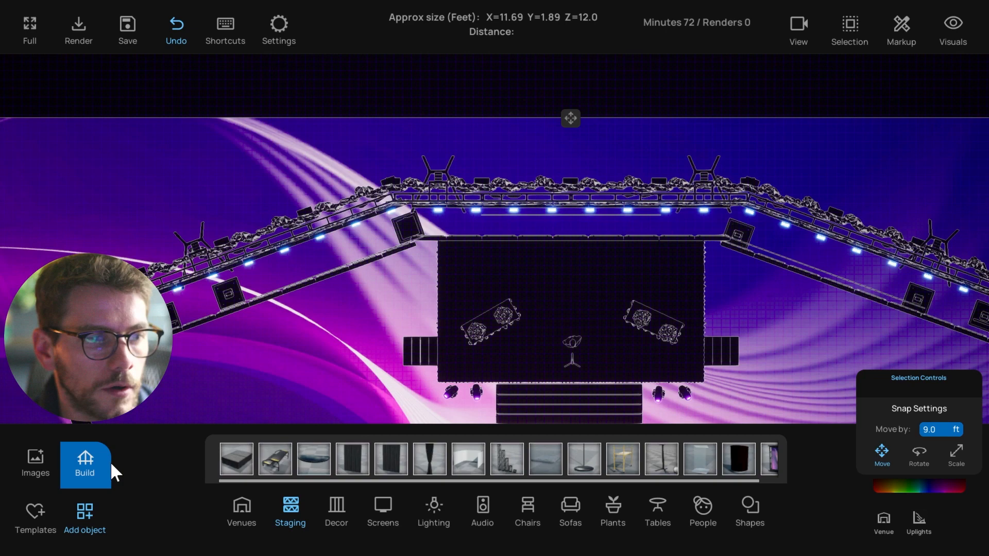
Bring up the 3) Backdrop choices and select the truss lighting stand
left_click(108, 464)
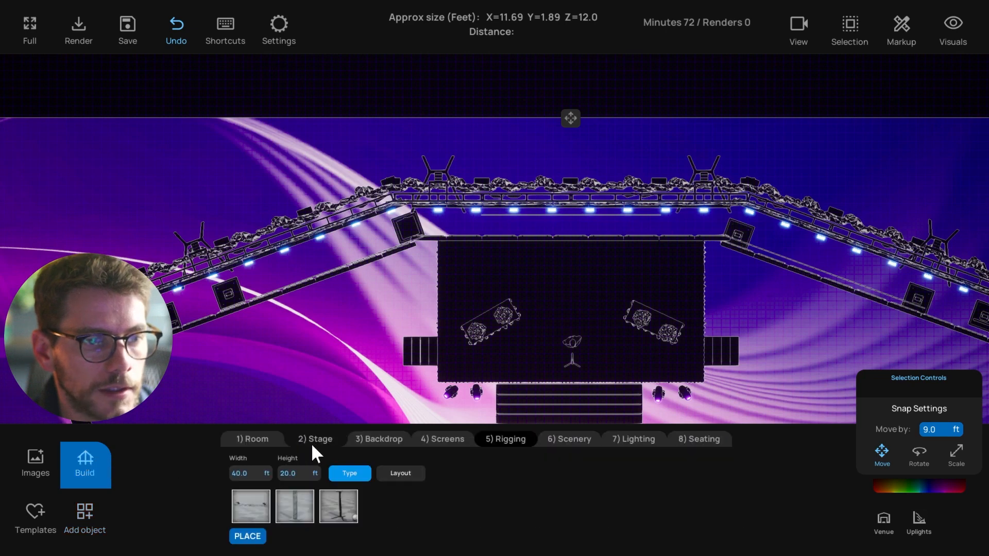
left_click(374, 440)
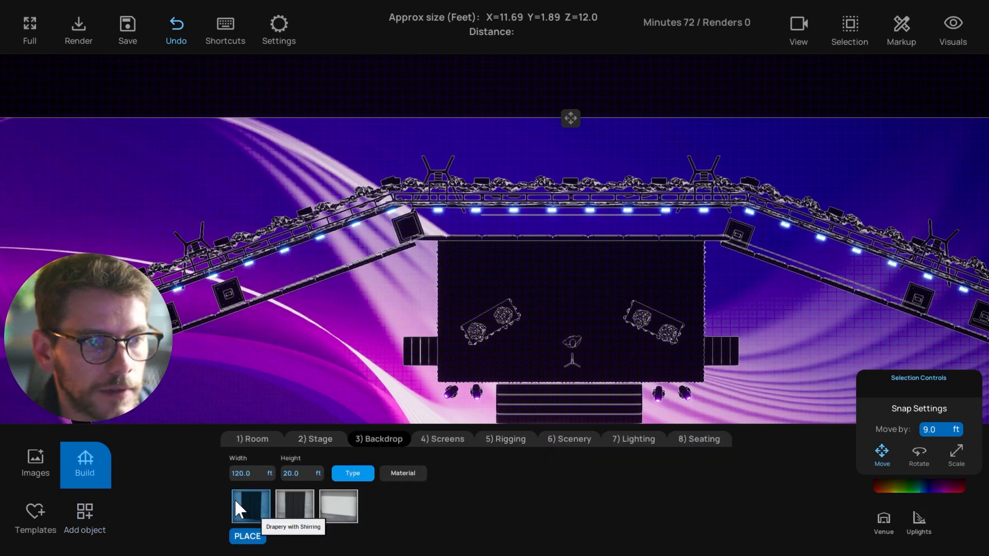
middle_click_drag(357, 335, 362, 308)
scroll(320, 305, "down", 1)
scroll(315, 306, "up", 2)
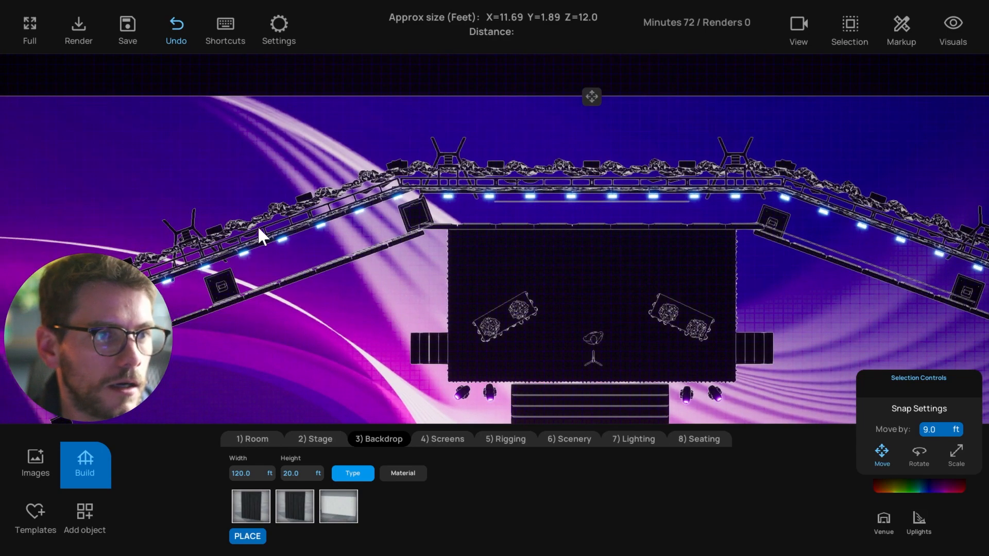
middle_click_drag(258, 230, 291, 222)
left_click(483, 148)
Place a Staging truss stand at the back truss, nudge it, then delete it
left_click(88, 515)
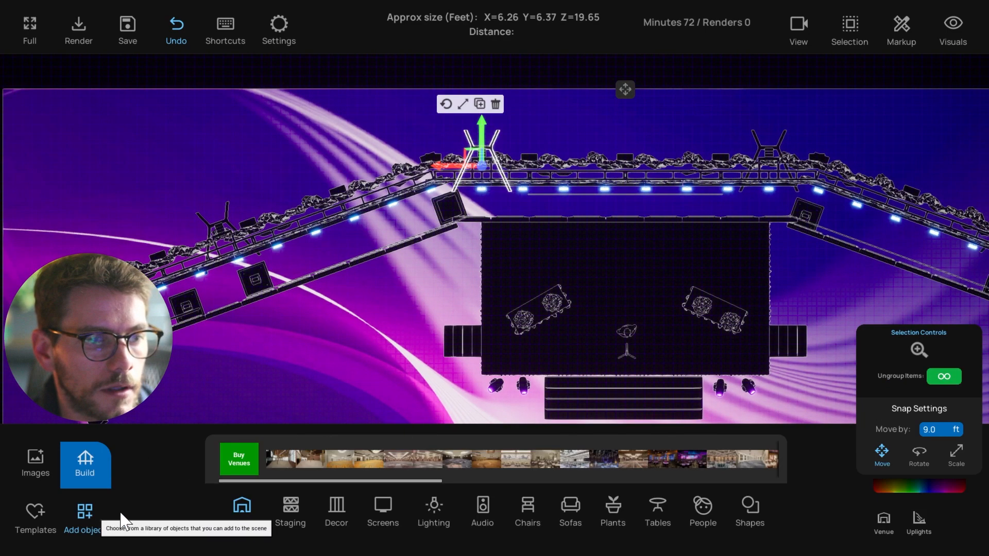
left_click(290, 507)
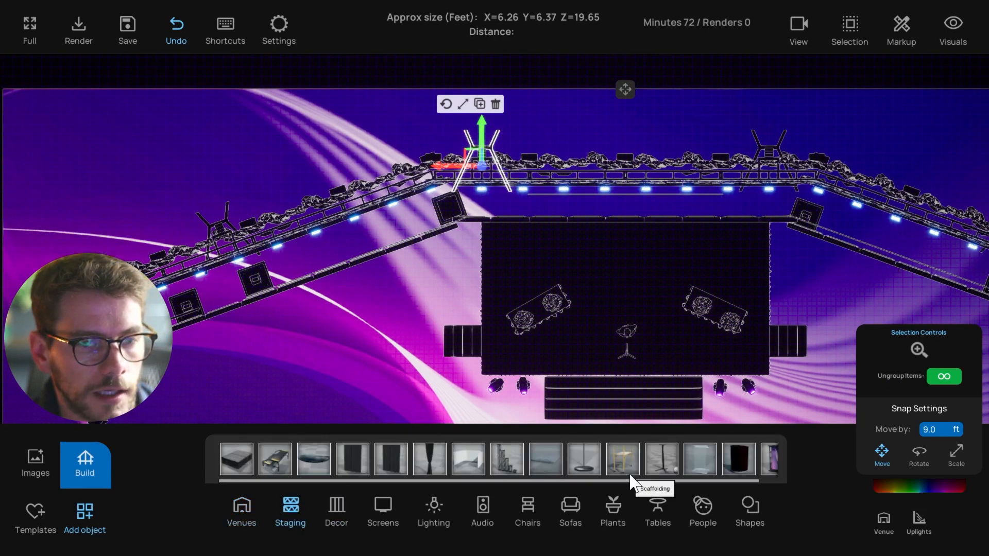
left_click_drag(662, 458, 328, 146)
left_click(376, 153)
left_click(372, 90)
Pan across the plan and select then deselect the upper truss segment
middle_click_drag(405, 145, 377, 152)
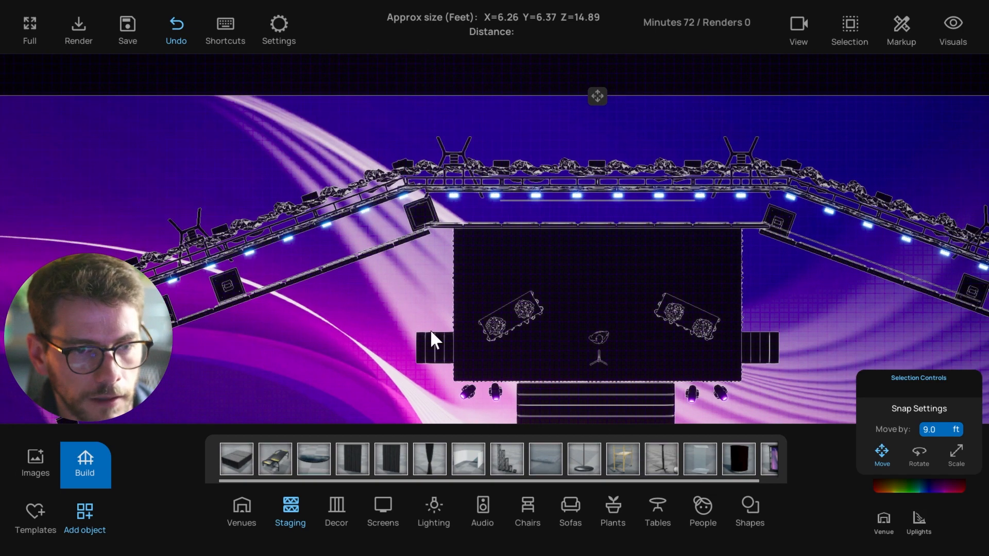
middle_click_drag(354, 347, 344, 346)
middle_click_drag(312, 295, 463, 327)
scroll(456, 317, "up", 4)
middle_click_drag(384, 287, 408, 283)
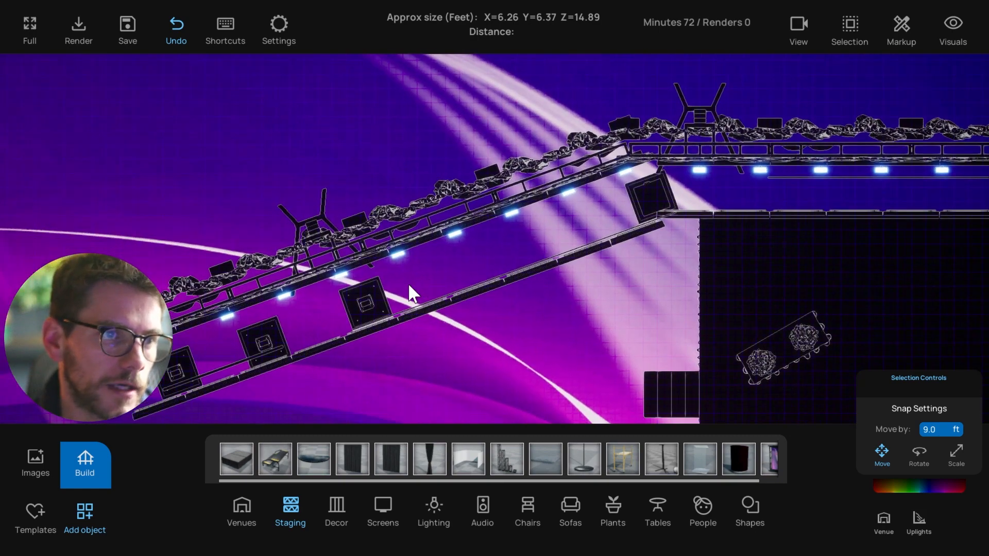
left_click(354, 249)
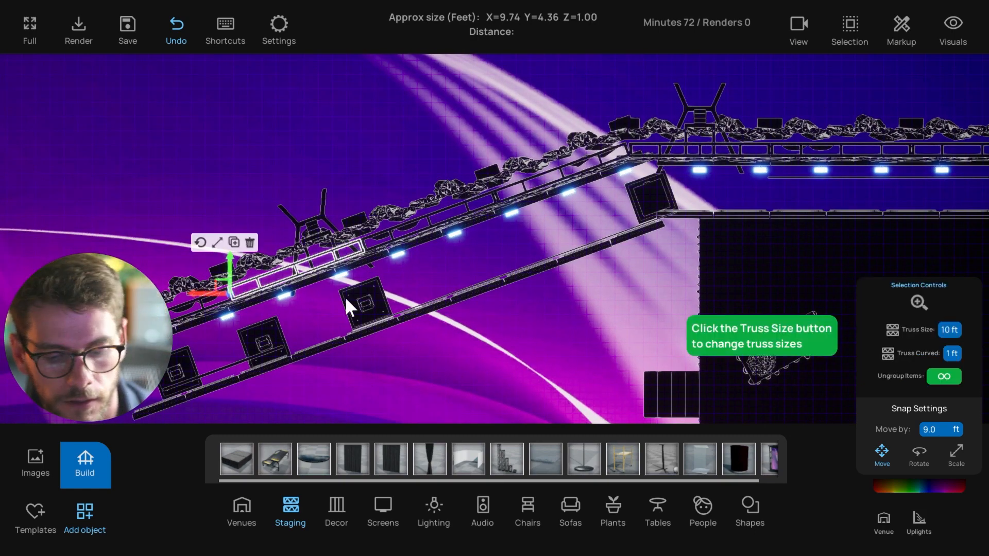
scroll(355, 365, "down", 2)
middle_click_drag(368, 375, 382, 357)
left_click(384, 354)
middle_click_drag(404, 302, 375, 307)
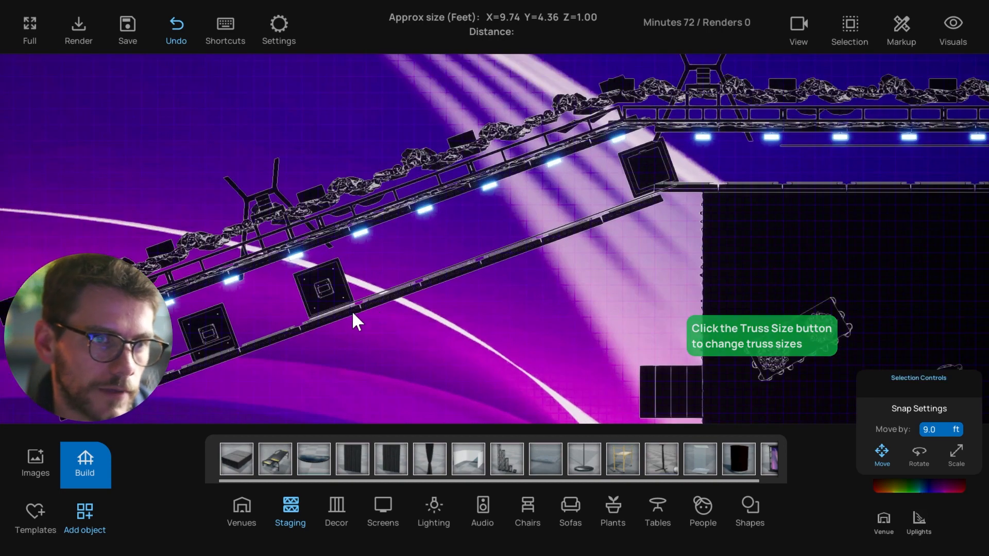
scroll(252, 299, "up", 3)
Check the square truss bases, shifting one about 3.4 ft along the lower angled run
left_click_drag(267, 304, 267, 307)
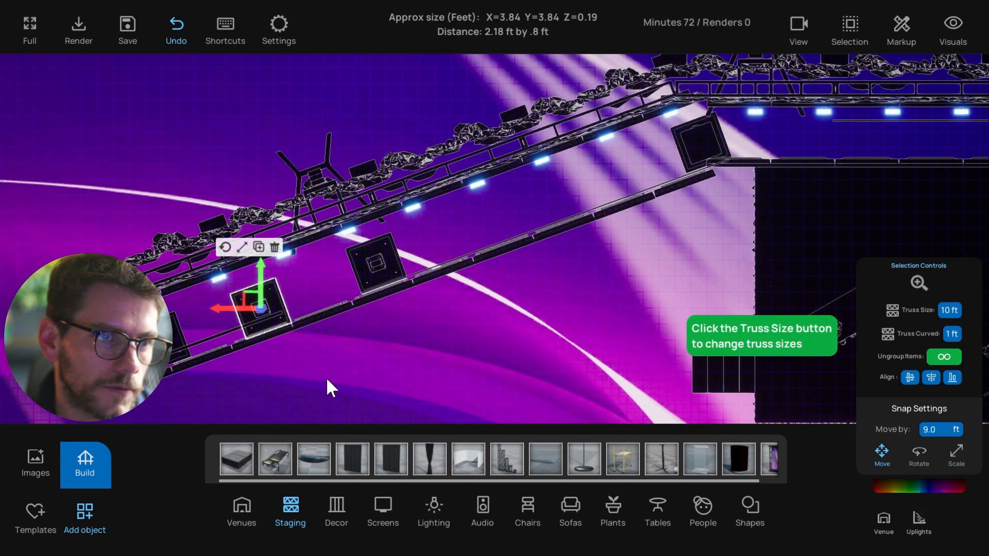
left_click(326, 377)
middle_click_drag(326, 377, 351, 366)
left_click_drag(274, 281, 324, 299)
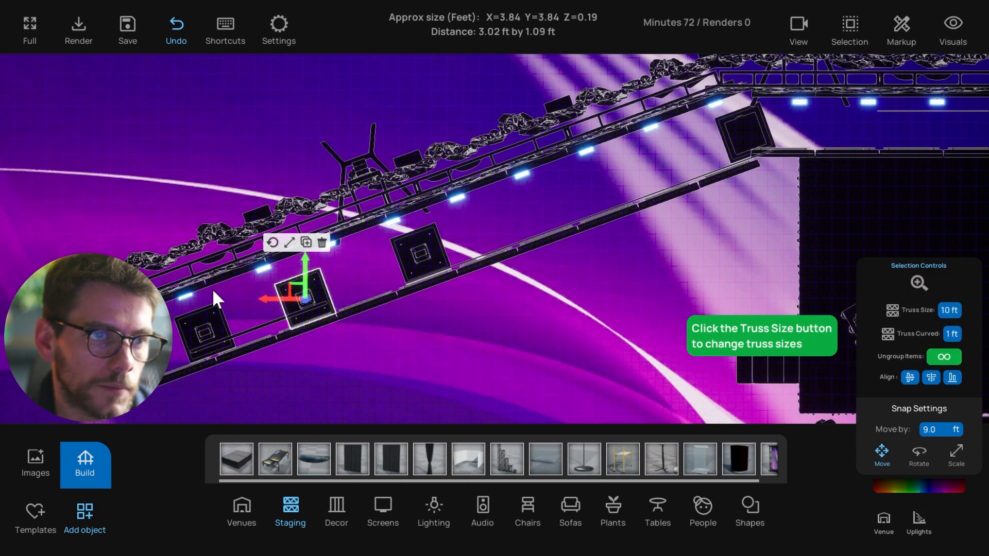
left_click(199, 333)
left_click_drag(169, 317, 224, 329)
left_click(262, 305)
middle_click_drag(262, 306, 325, 302)
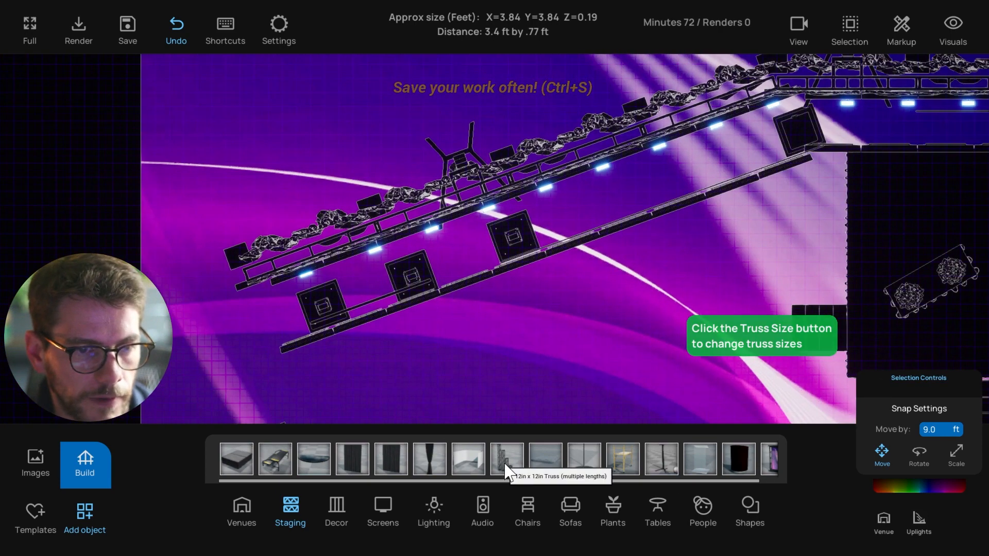
Place a small truss piece below the lower truss
left_click_drag(507, 461, 488, 342)
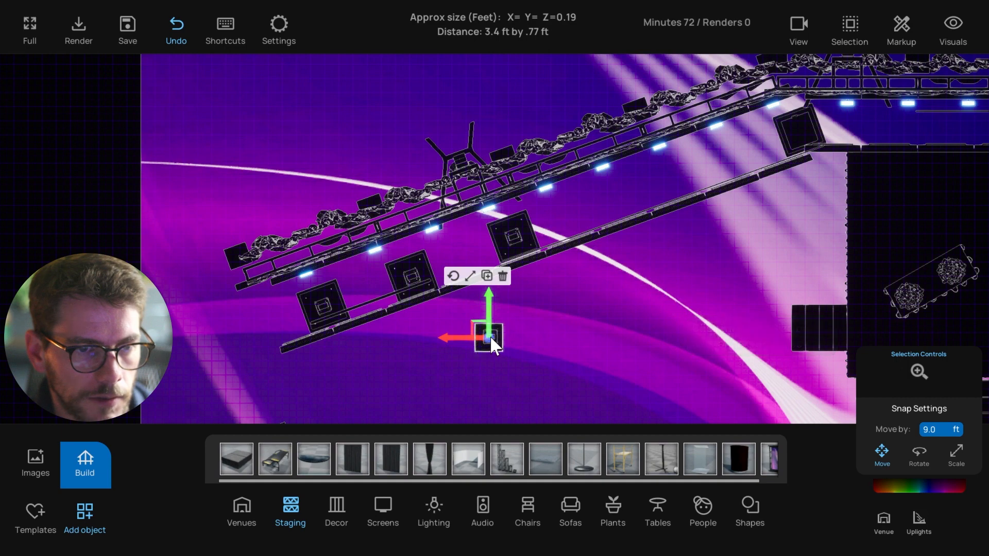
left_click(515, 347)
left_click(414, 273)
scroll(486, 341, "up", 2)
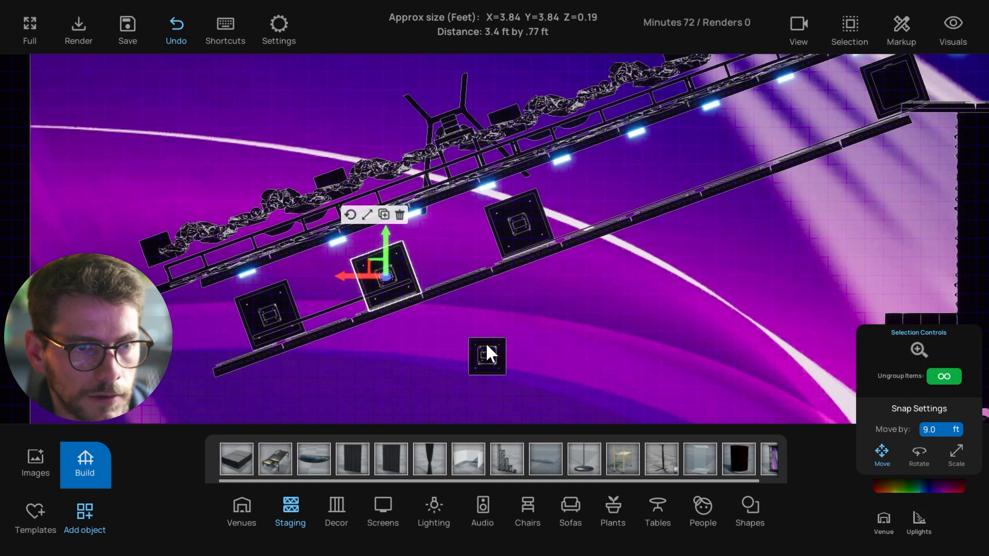
Enlarge the small truss piece, then delete the extra piece
left_click(495, 361)
left_click(469, 297)
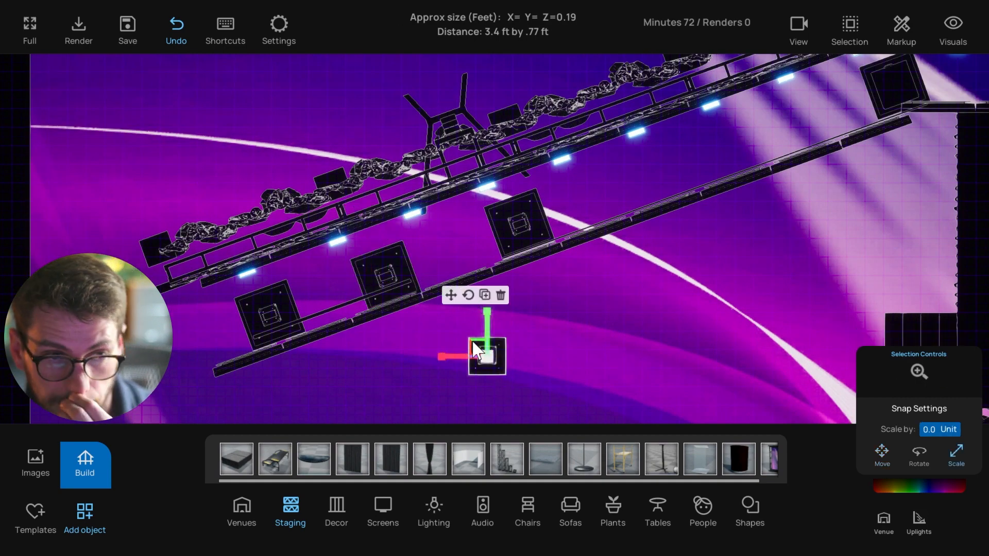
left_click_drag(476, 345, 496, 369)
left_click(530, 384)
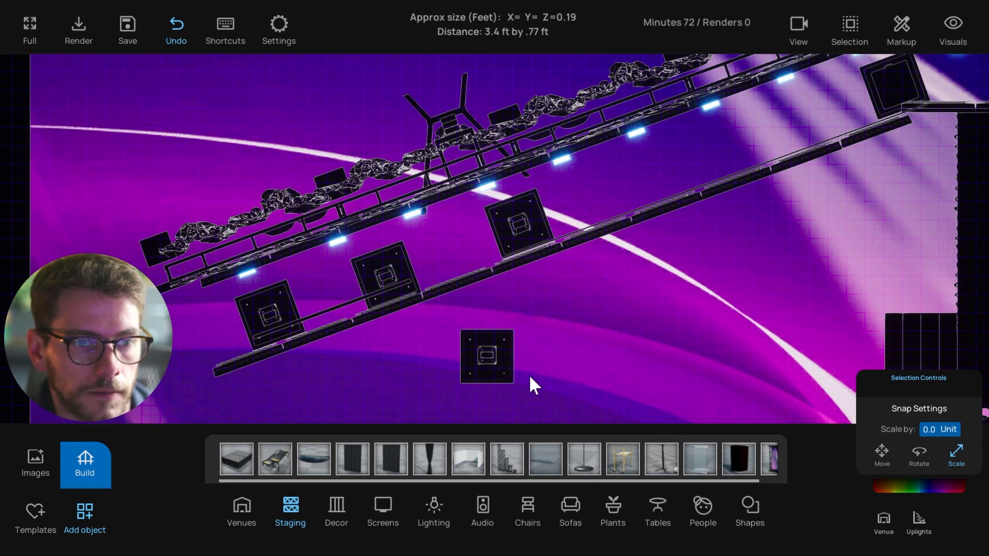
left_click(497, 368)
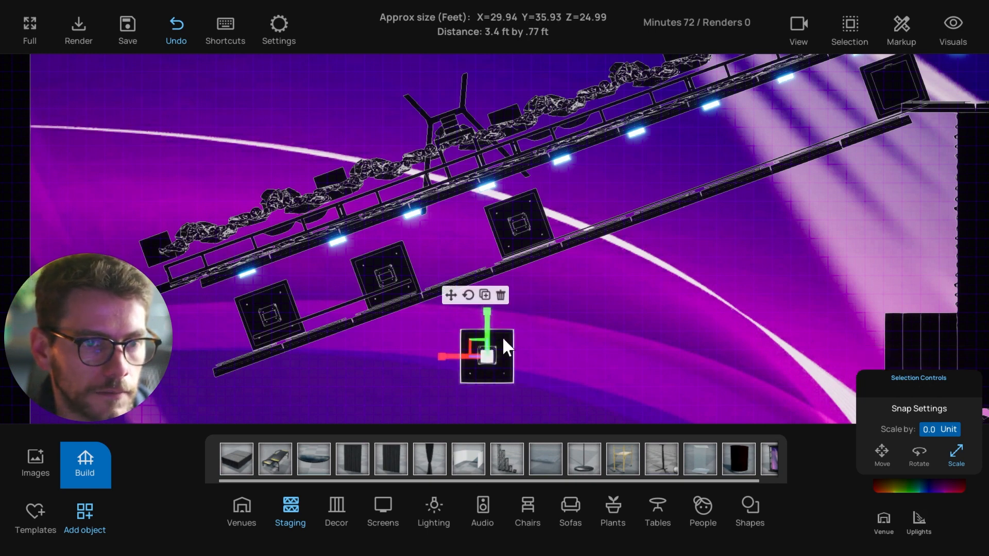
left_click(451, 298)
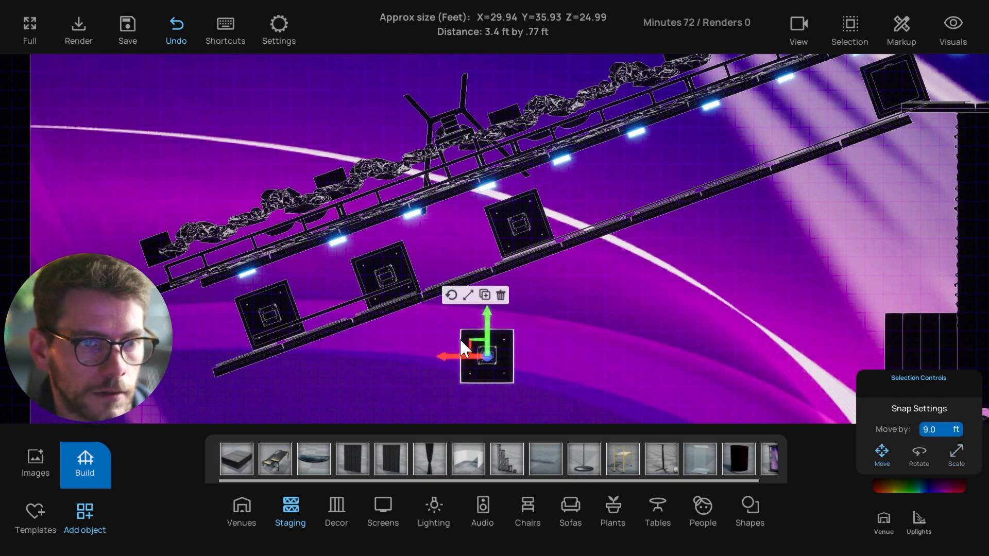
left_click(504, 366)
key("Delete")
Select a light on the upper truss
scroll(528, 374, "down", 2)
middle_click_drag(528, 374, 482, 373)
scroll(484, 381, "up", 2)
scroll(490, 361, "down", 2)
left_click(391, 237)
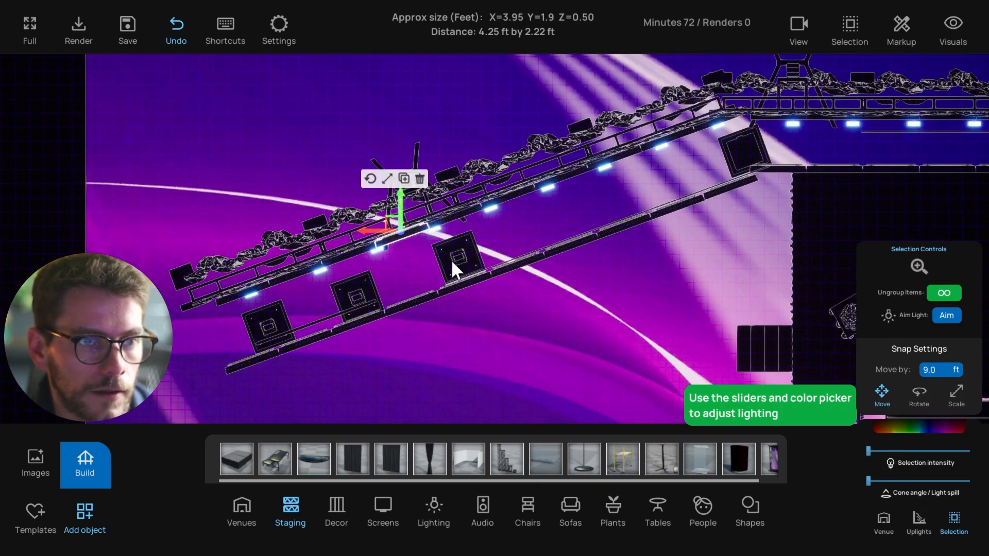
Switch to the front 3D view focused on the selected light and zoom out
key("t")
key("f")
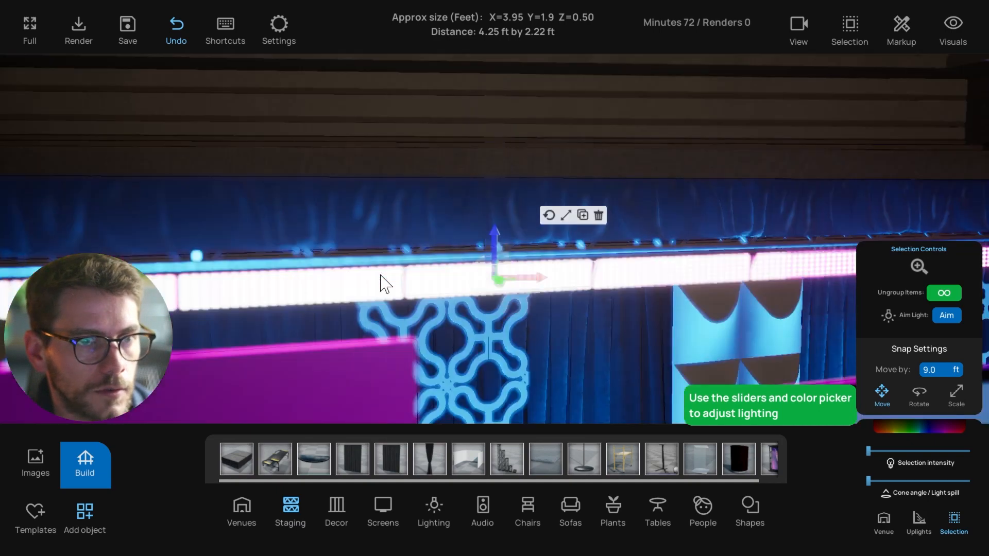
scroll(380, 273, "down", 2)
middle_click_drag(380, 273, 434, 266)
scroll(435, 275, "down", 3)
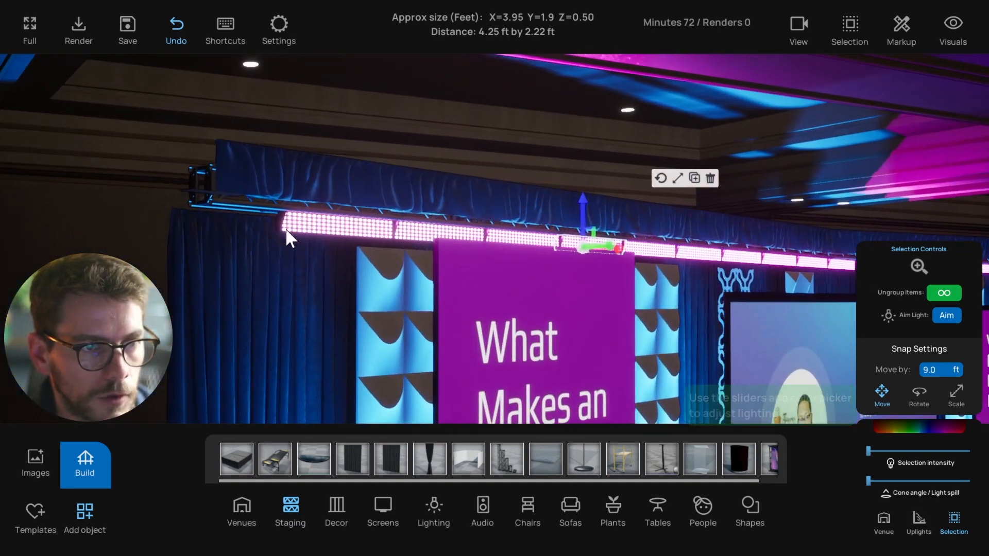